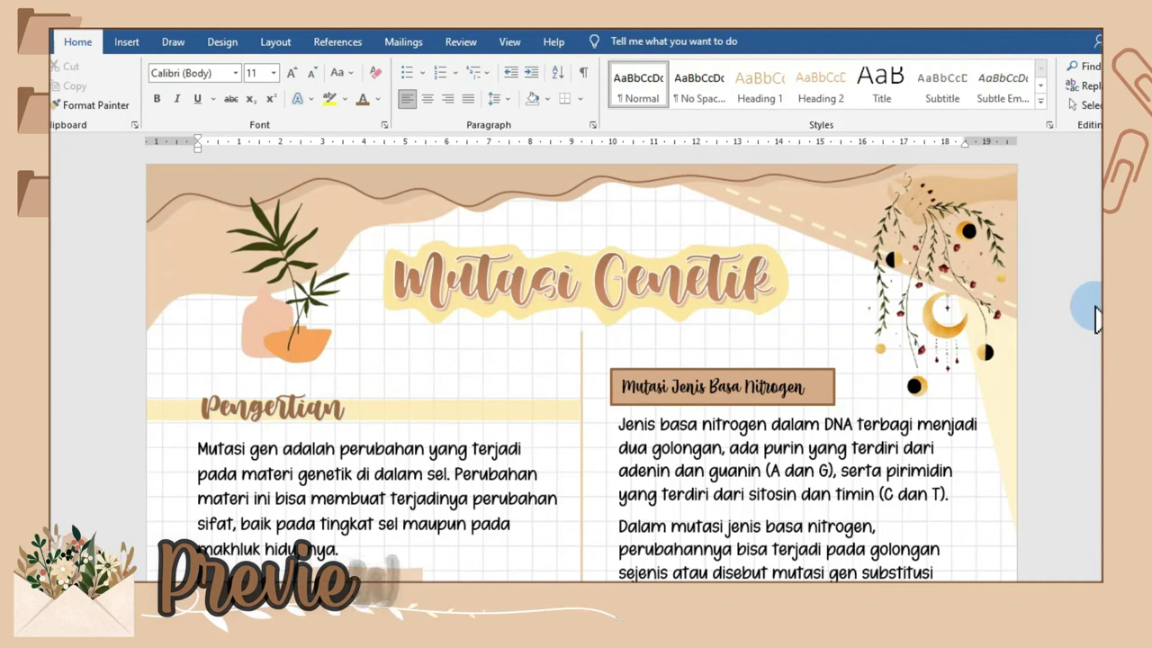
Step: Scroll up and down through the finished Mutasi Genetik notes page to preview its layout
scroll(1096, 316, "down", 1)
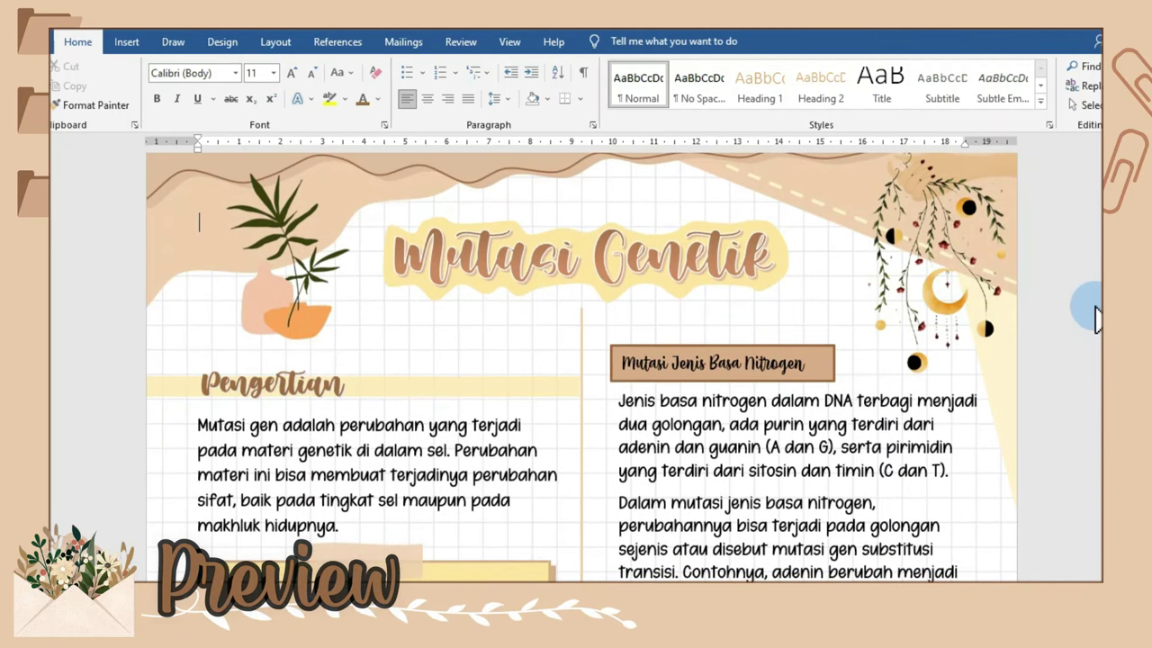
scroll(1096, 316, "down", 5)
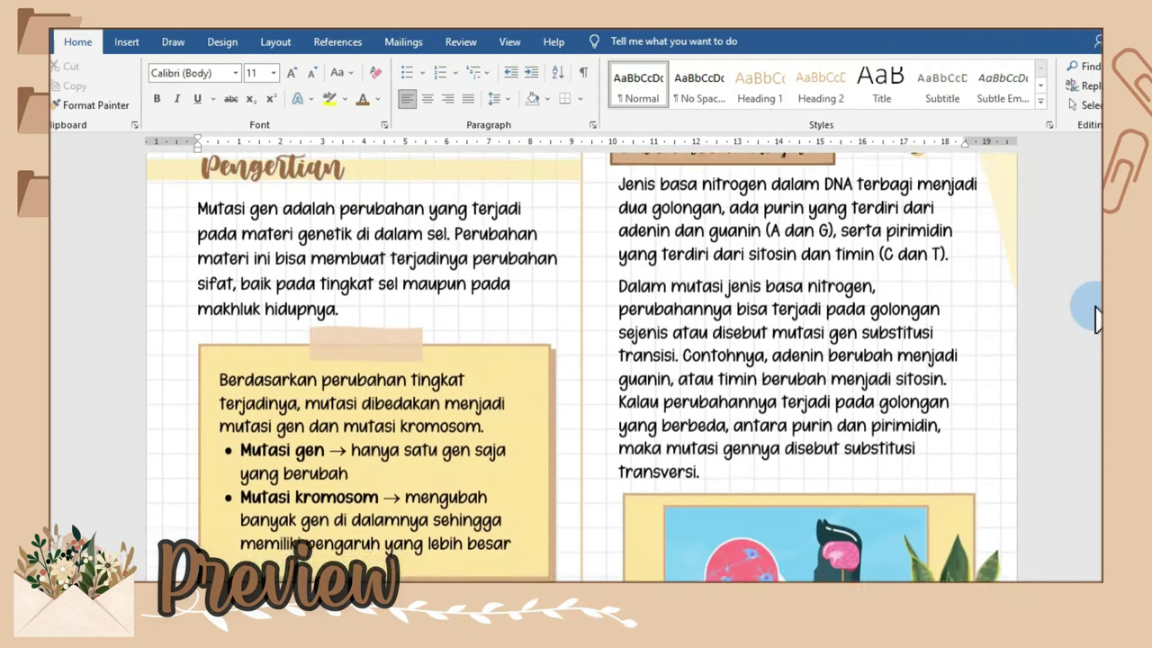
scroll(1096, 317, "down", 5)
scroll(1096, 317, "down", 3)
scroll(1096, 316, "down", 4)
scroll(1096, 317, "down", 10)
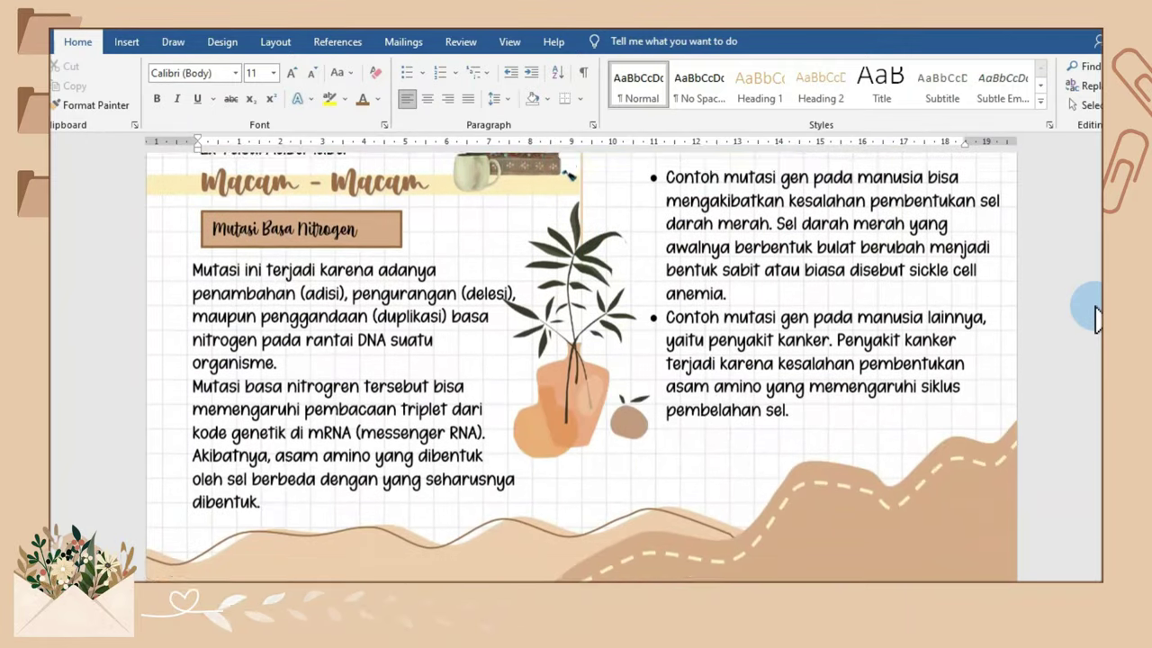
scroll(1096, 317, "up", 2)
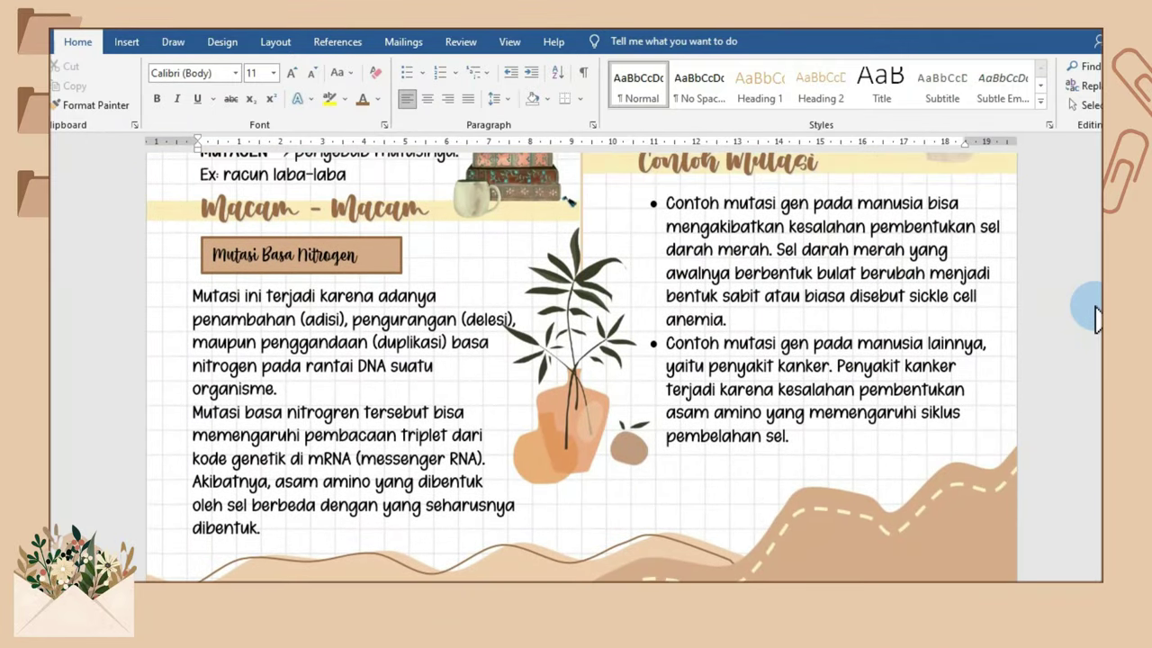
scroll(1096, 317, "up", 2)
scroll(1096, 317, "up", 3)
scroll(1096, 317, "up", 5)
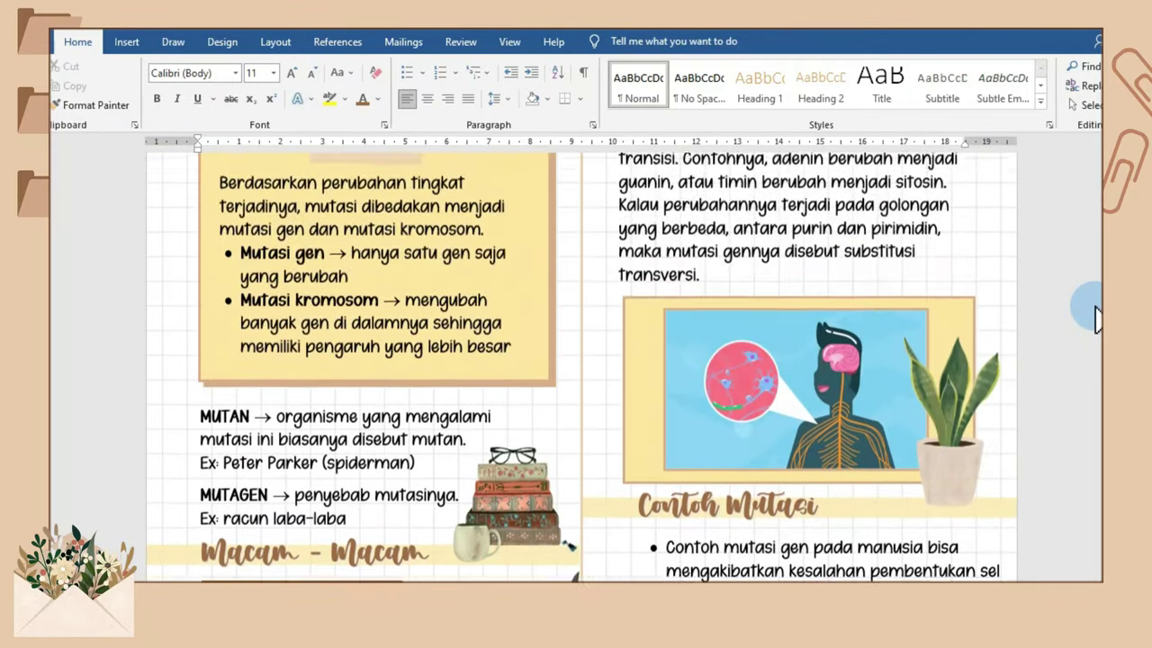
scroll(1096, 316, "up", 3)
scroll(1096, 316, "up", 8)
scroll(1096, 317, "down", 5)
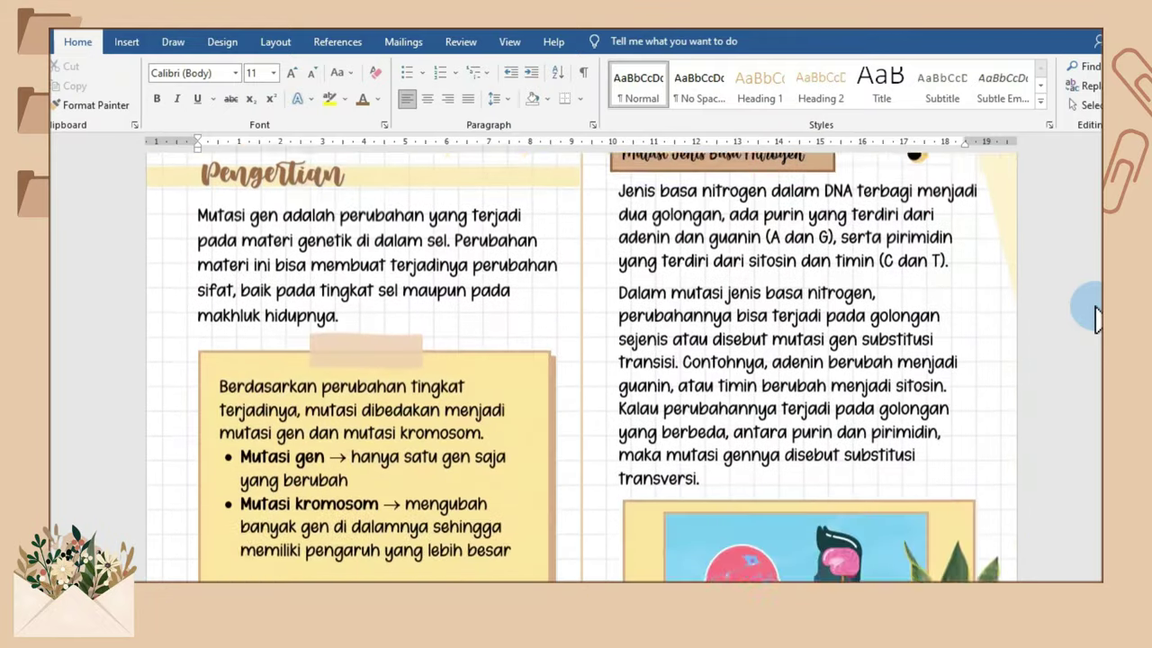
scroll(1096, 317, "down", 10)
scroll(1096, 316, "up", 6)
scroll(1096, 316, "up", 4)
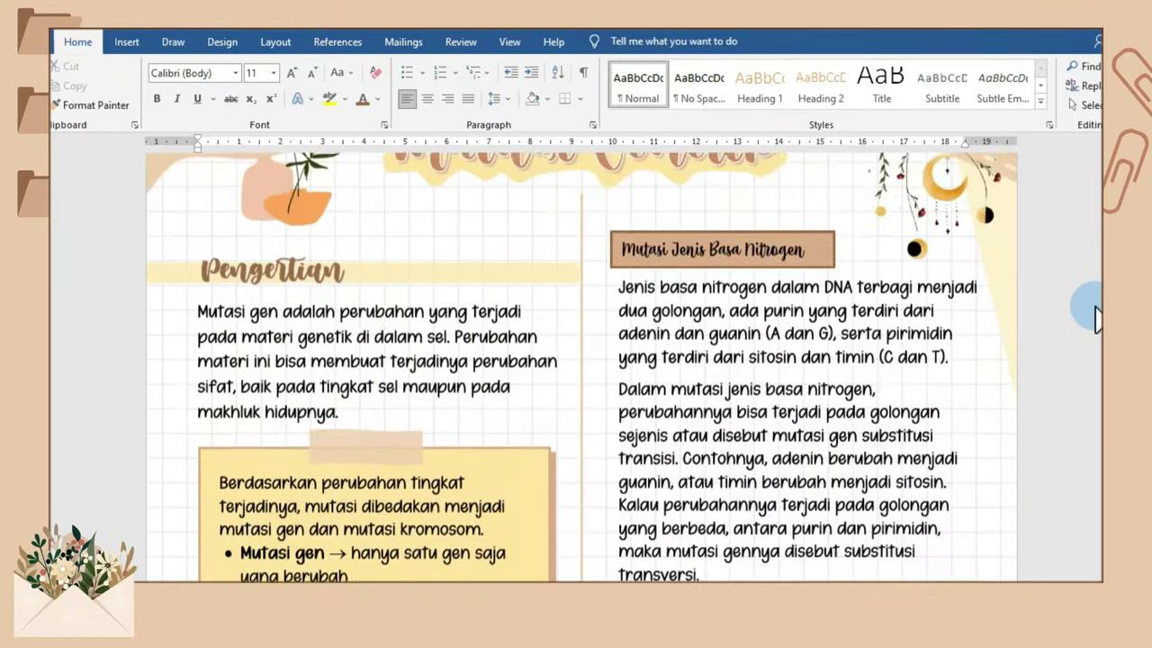
scroll(1096, 310, "up", 2)
scroll(1096, 306, "down", 1)
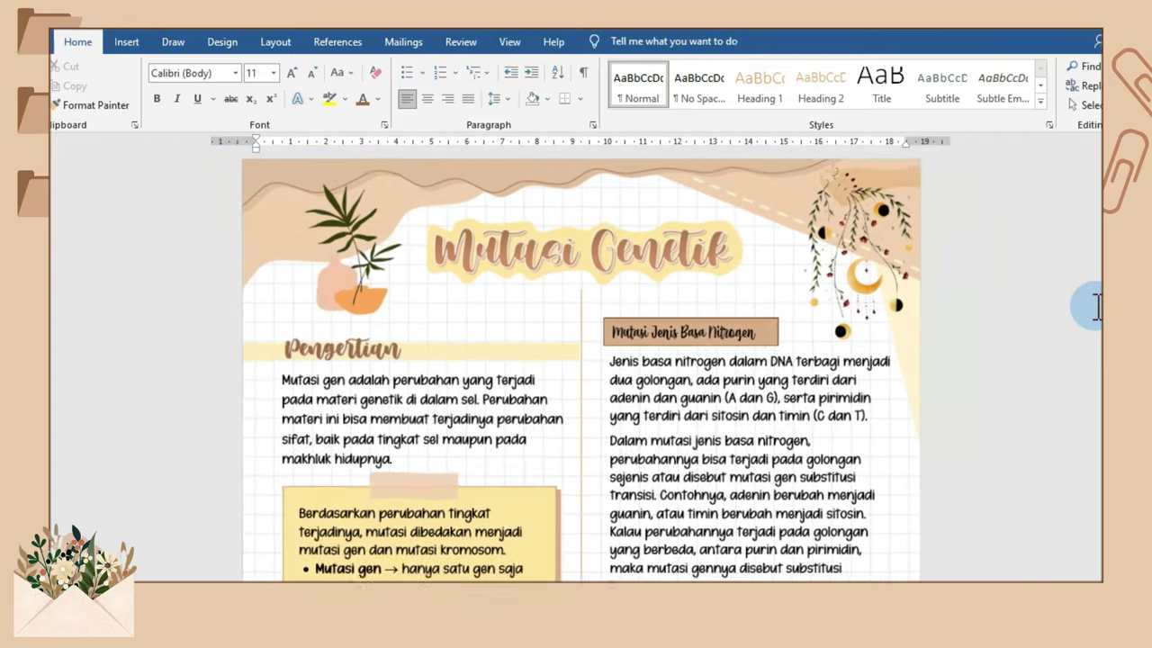
scroll(1096, 306, "down", 1)
scroll(1096, 306, "down", 1)
scroll(1096, 305, "down", 1)
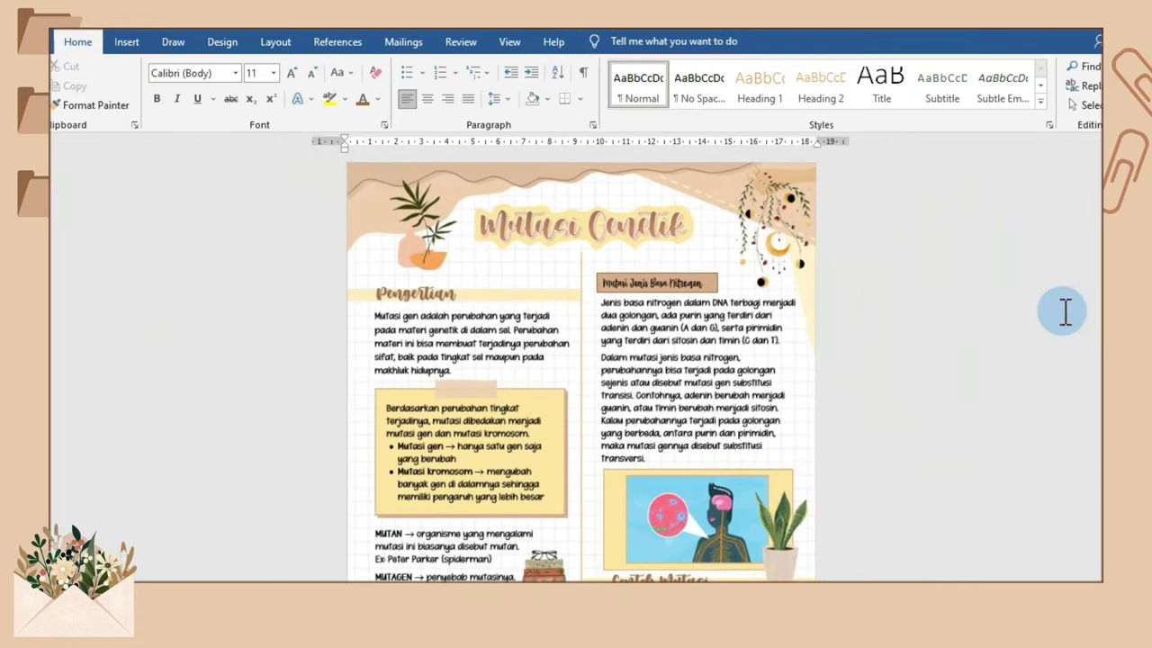
scroll(975, 363, "down", 1)
scroll(972, 362, "down", 3)
scroll(973, 363, "up", 5)
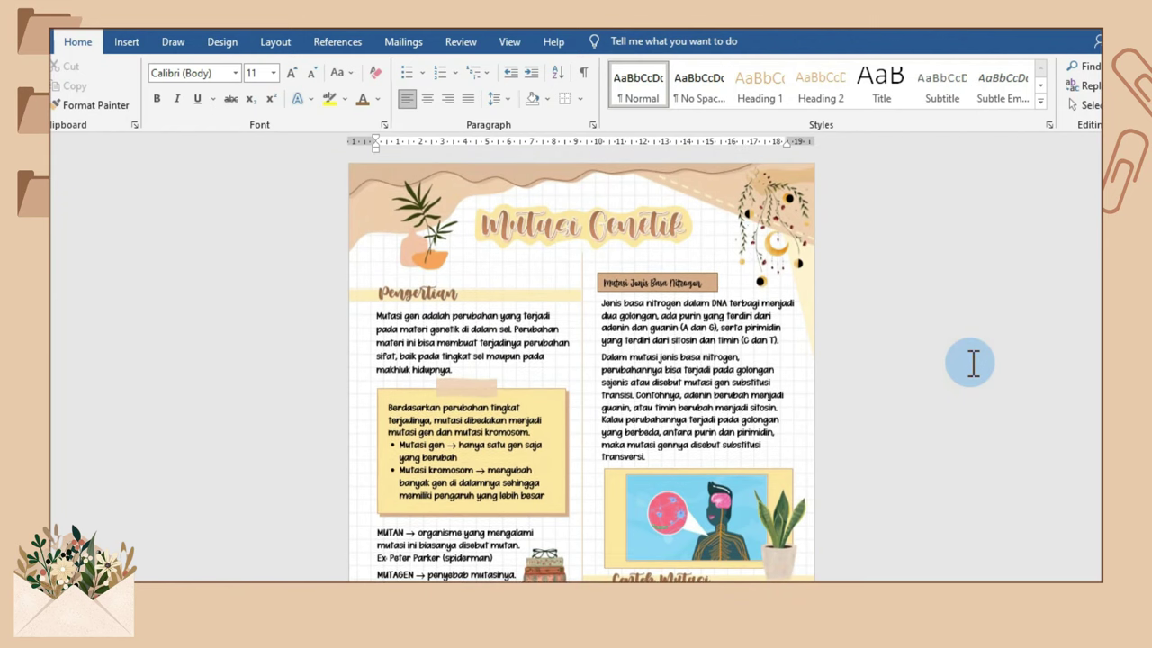
scroll(973, 362, "down", 3)
scroll(973, 363, "up", 3)
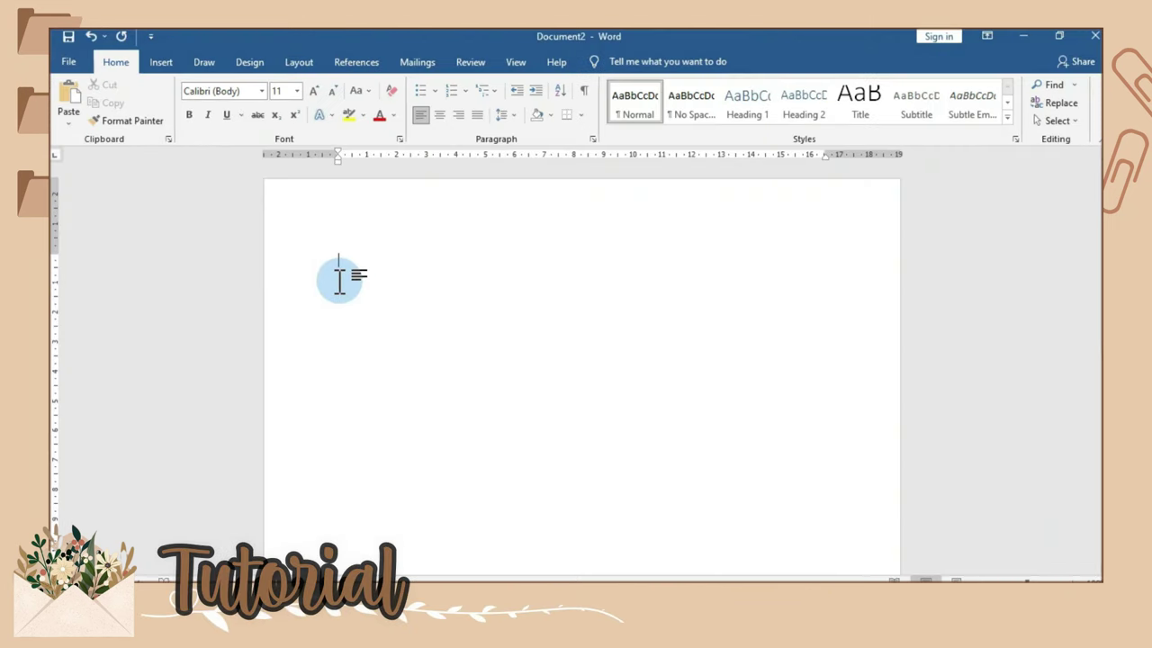
Step: Set the page to A4 paper size with Narrow margins
left_click(301, 63)
left_click(158, 106)
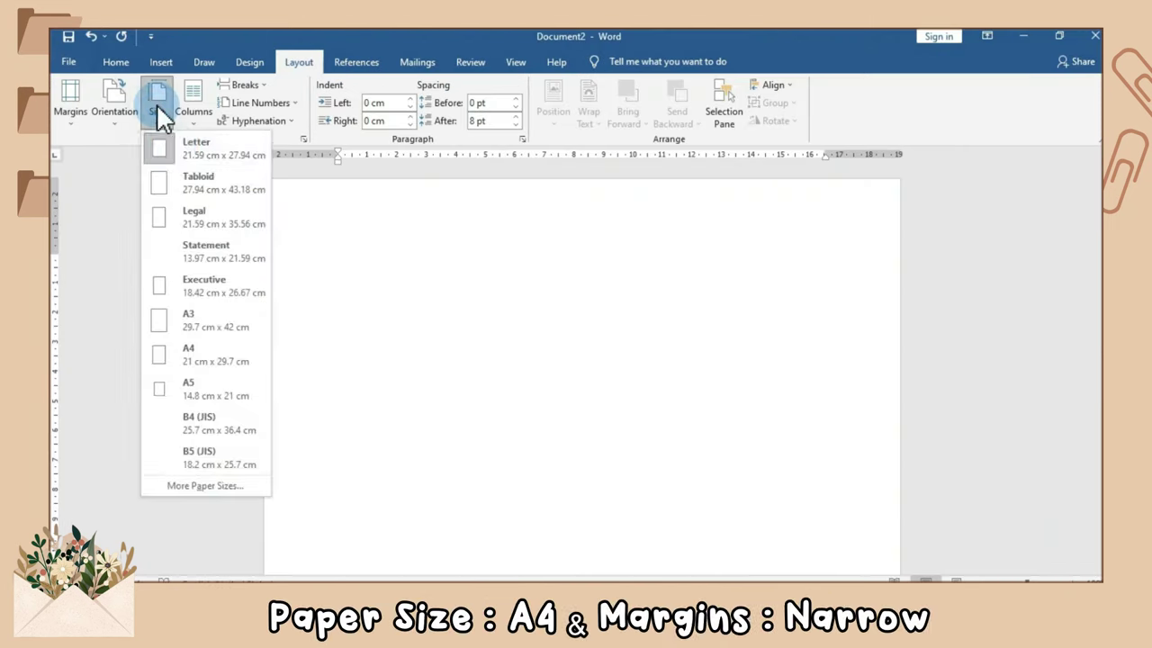
left_click(162, 356)
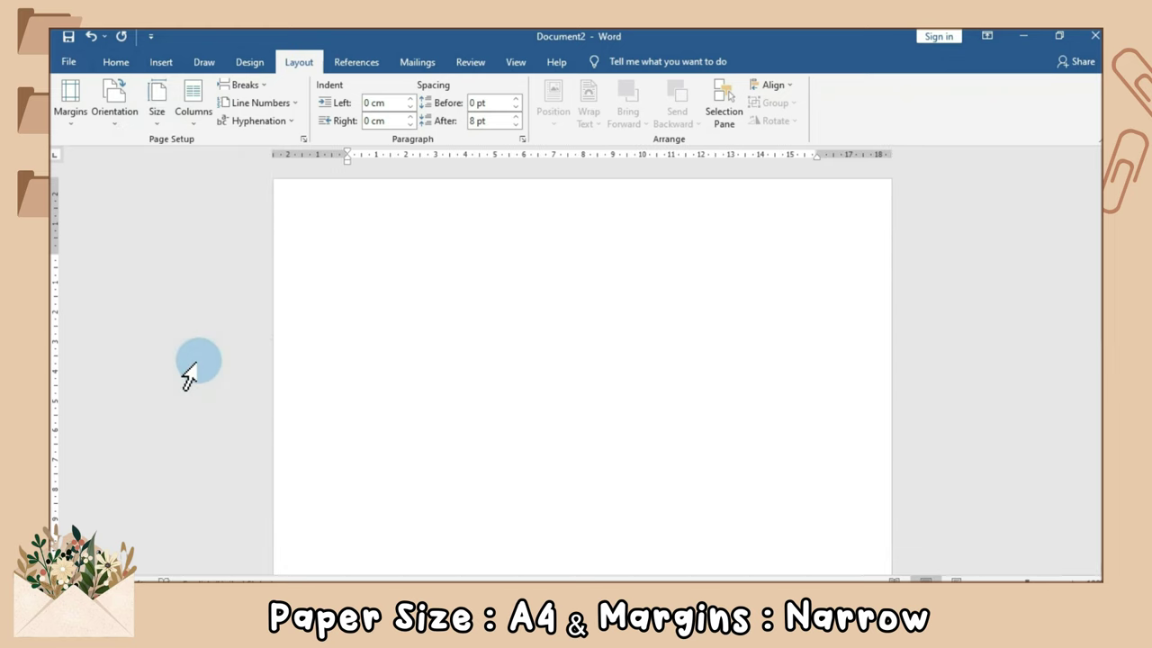
left_click(72, 112)
left_click(108, 270)
Step: Apply the custom colour scheme to the document design
left_click(252, 63)
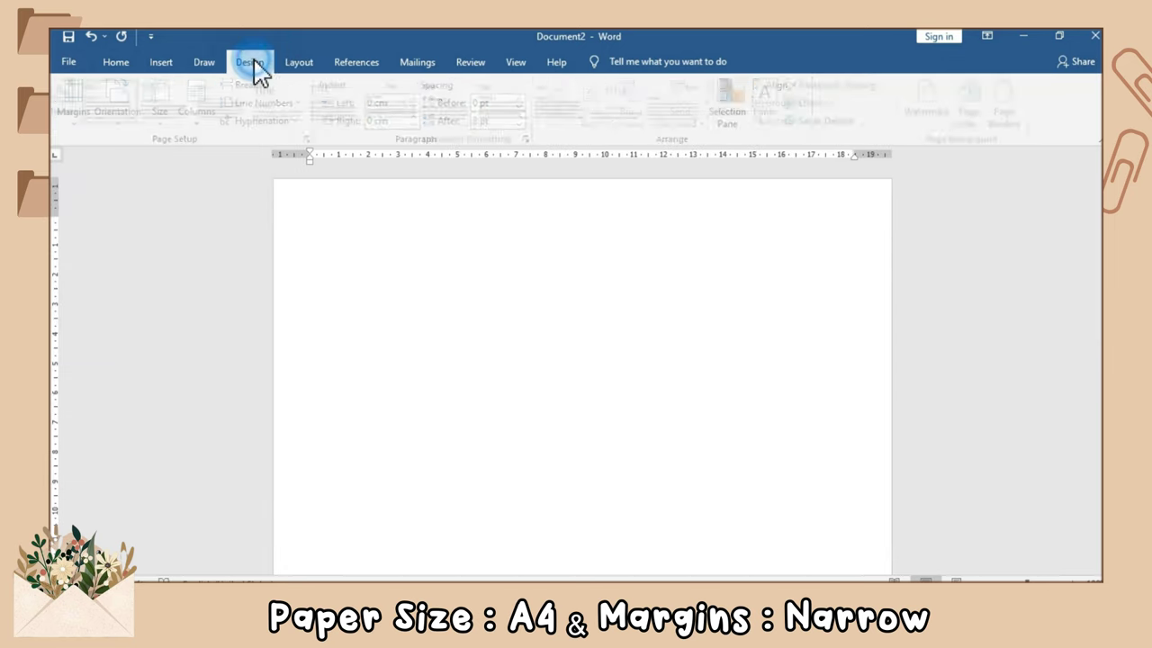
left_click(658, 222)
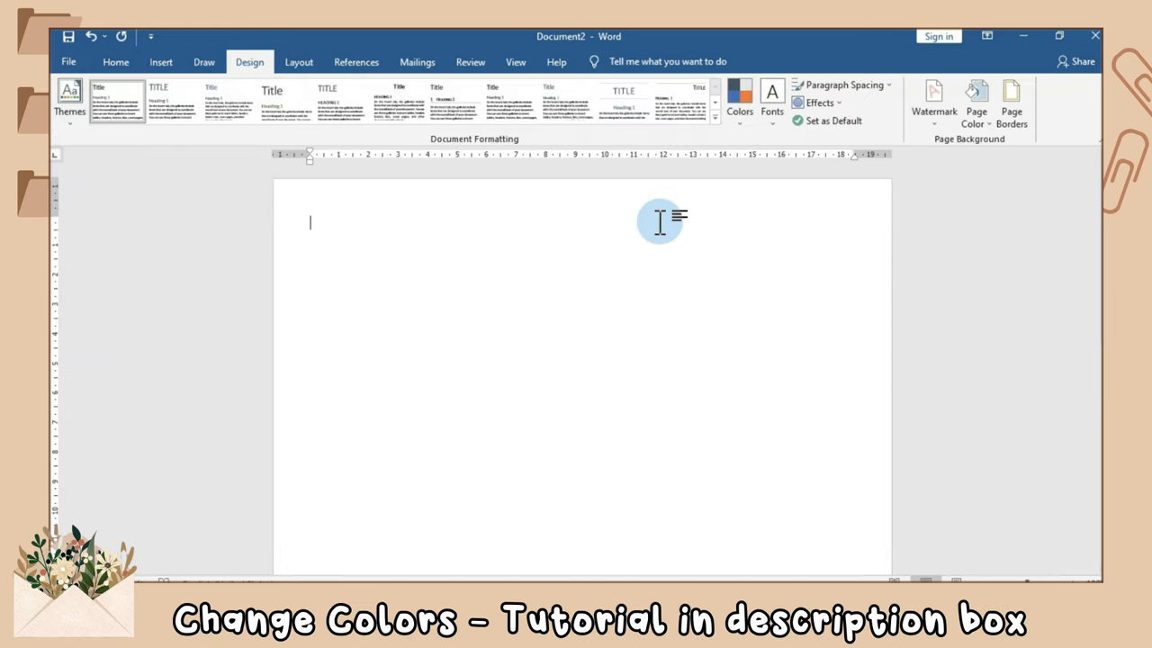
left_click(744, 126)
left_click(836, 160)
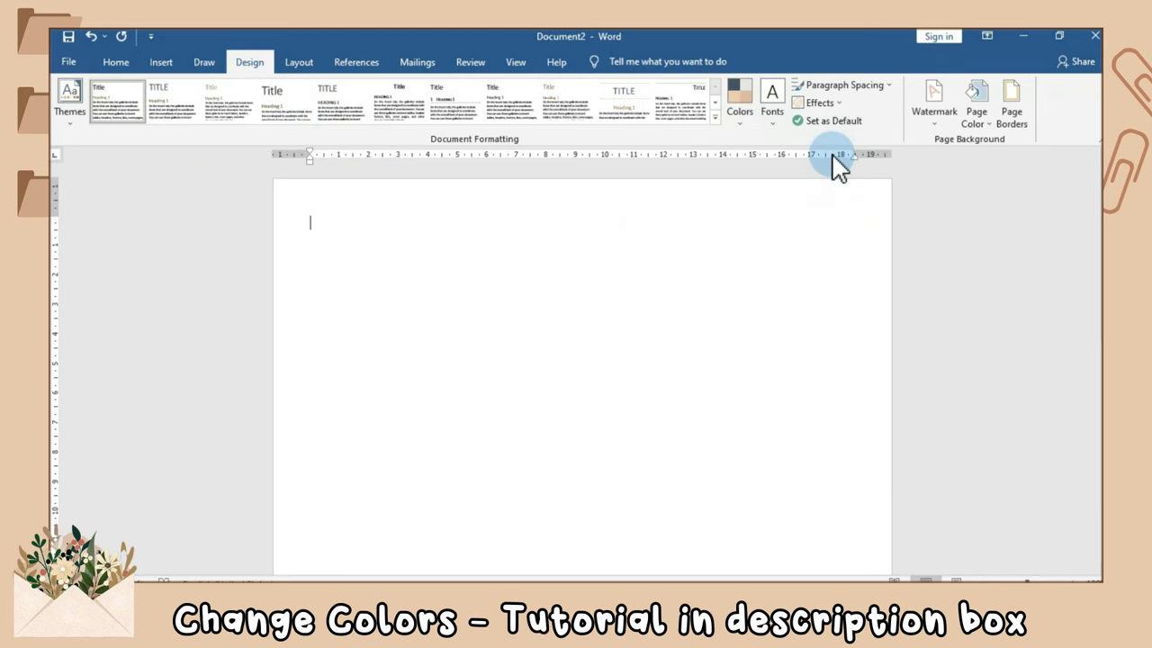
Step: Add the Graph A4 v2 picture watermark at 38% scale with washout turned off
left_click(934, 107)
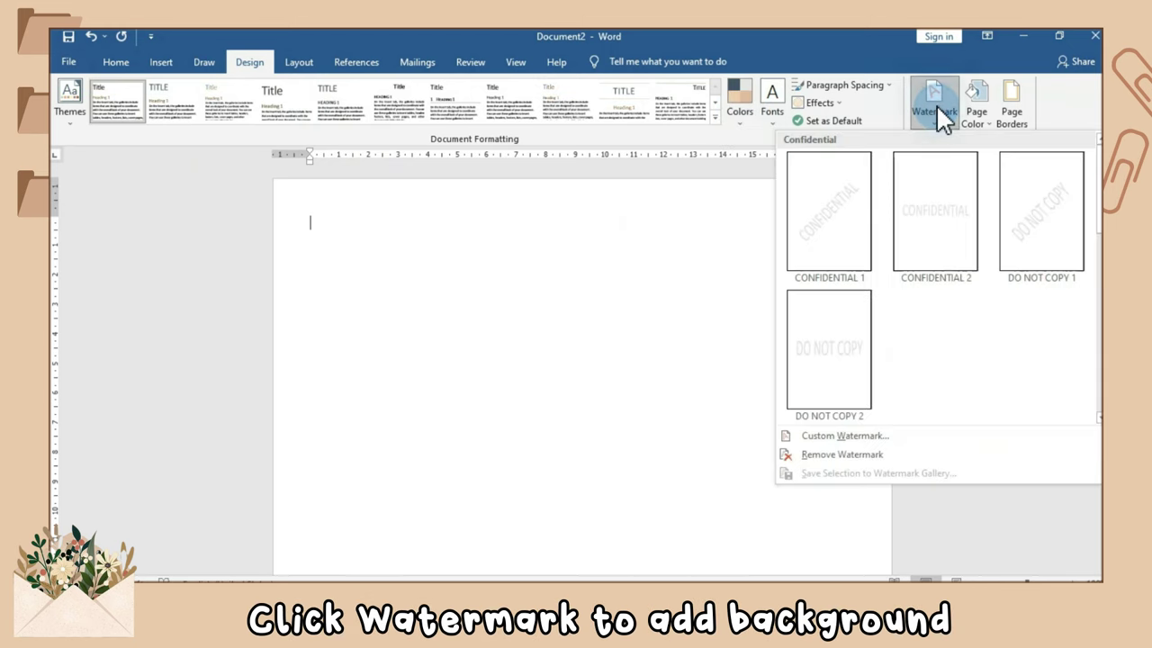
left_click(816, 436)
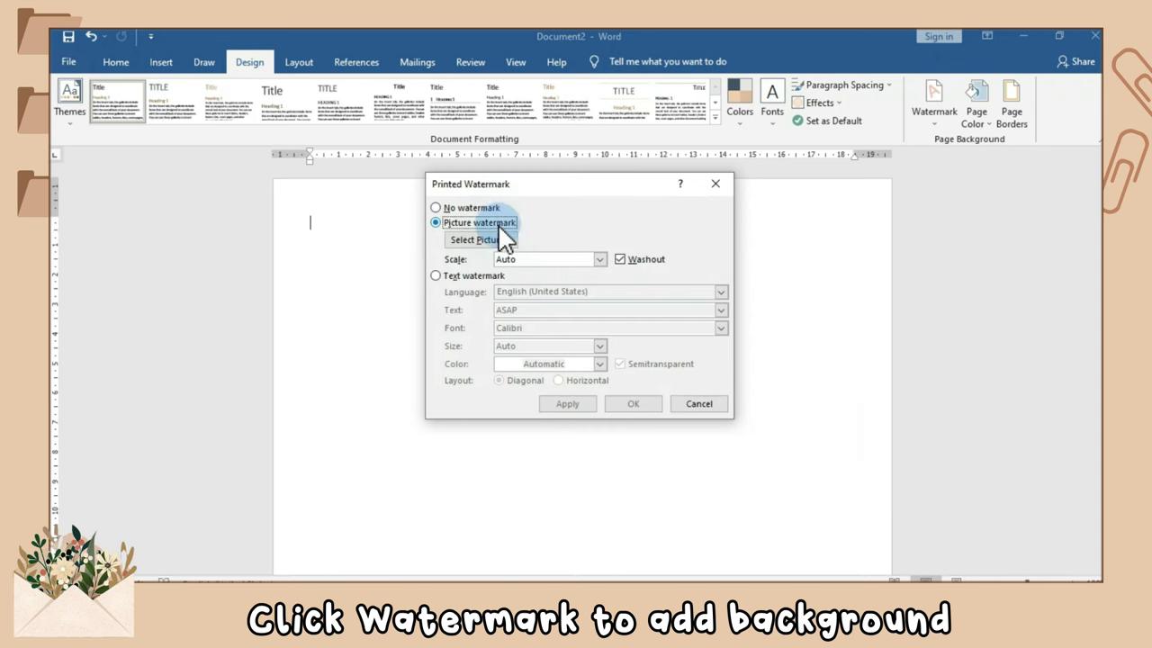
left_click(499, 241)
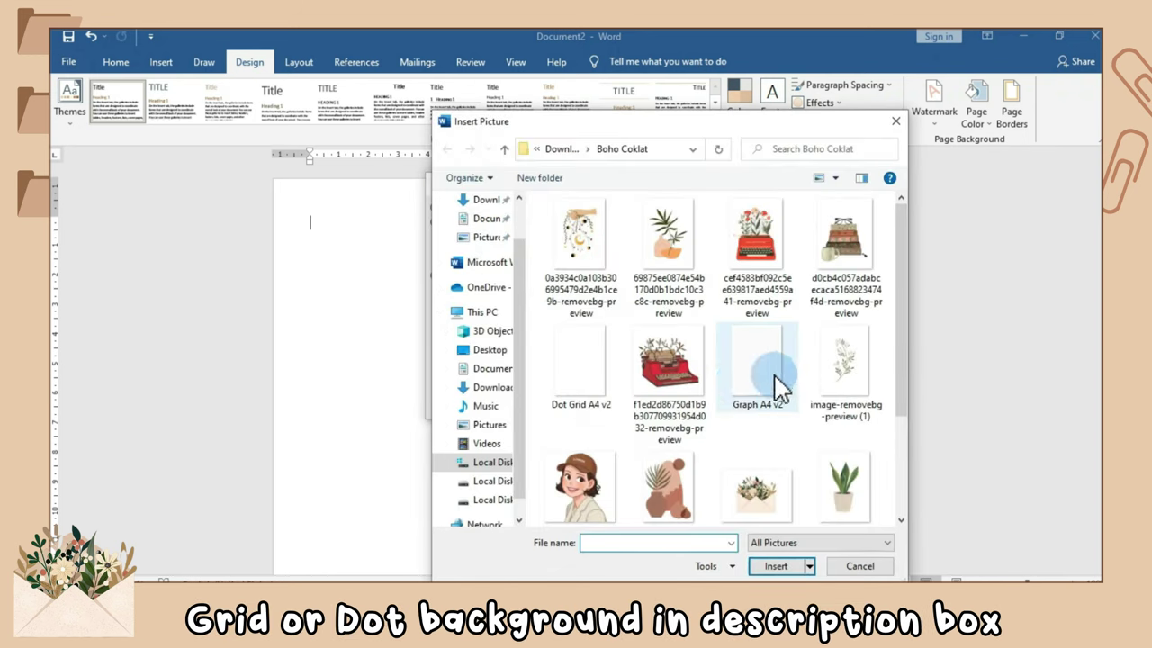
left_click(759, 400)
left_click(769, 566)
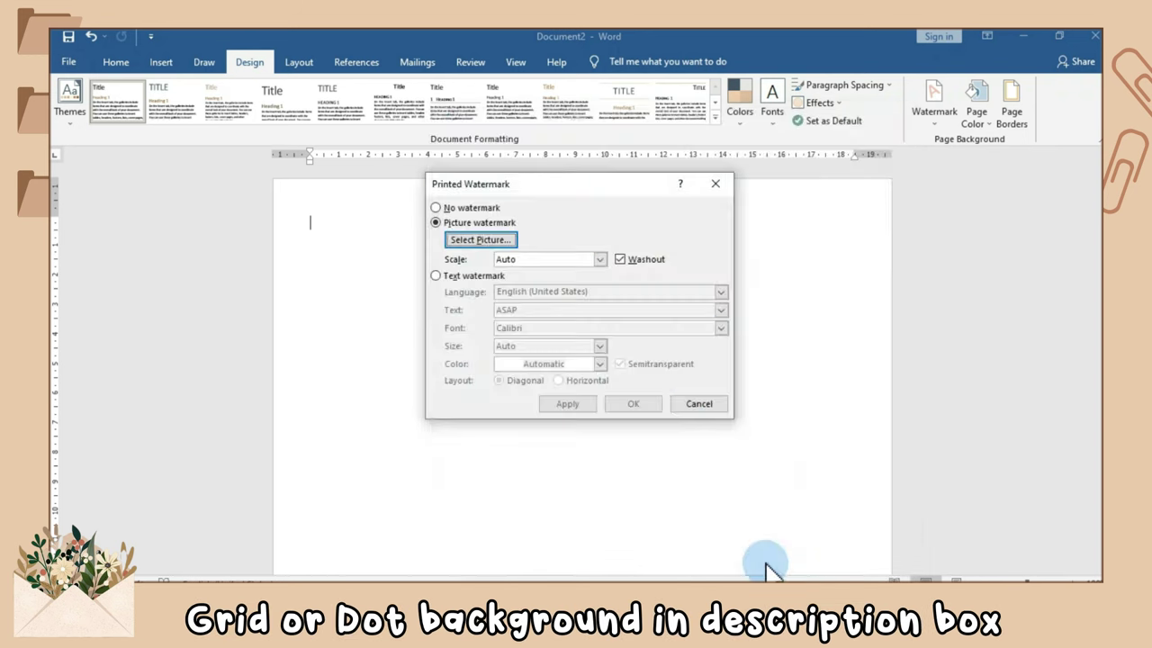
left_click(620, 259)
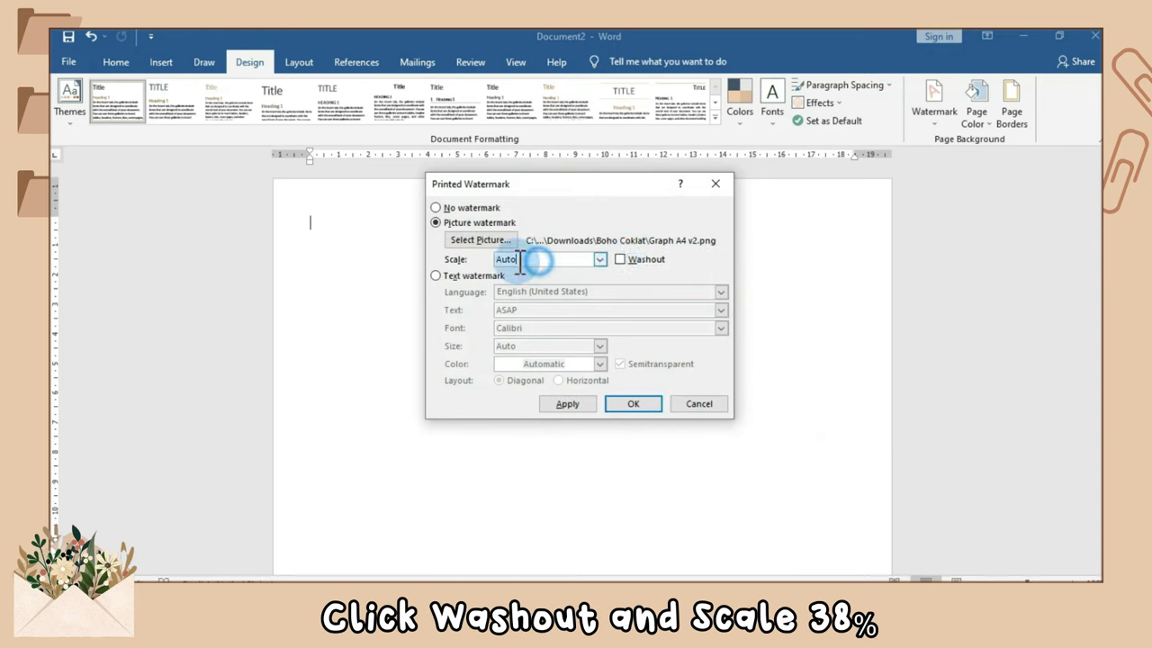
type("38")
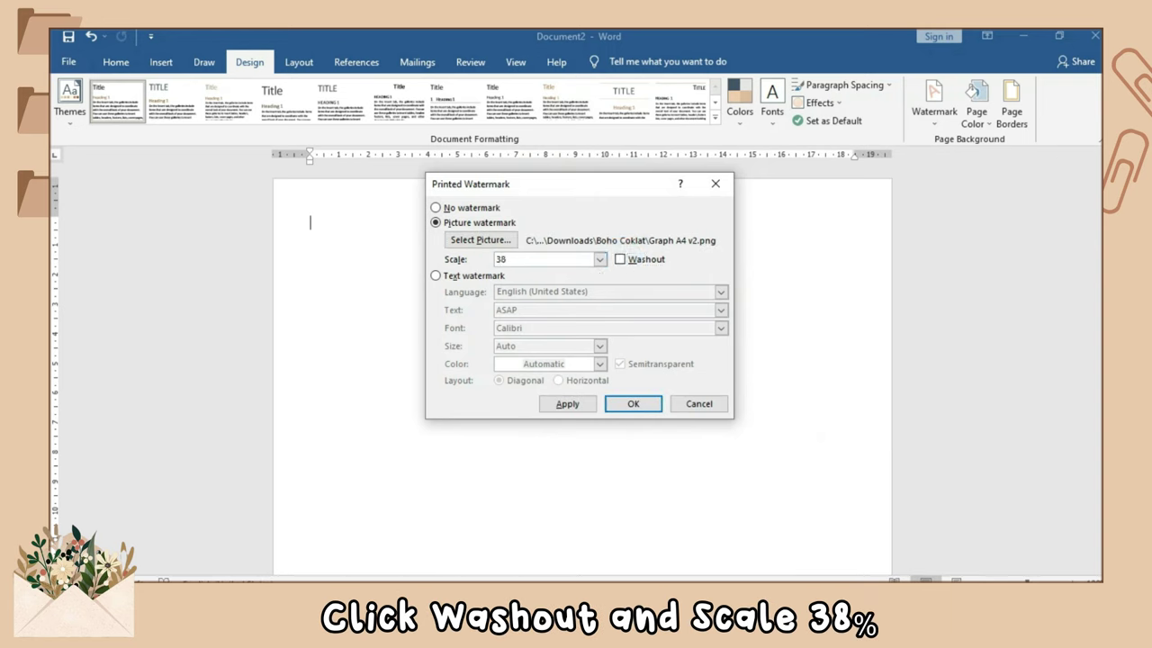
left_click(568, 404)
Step: Draw a closed freeform curve shape filling the page's top-left corner
left_click(684, 403)
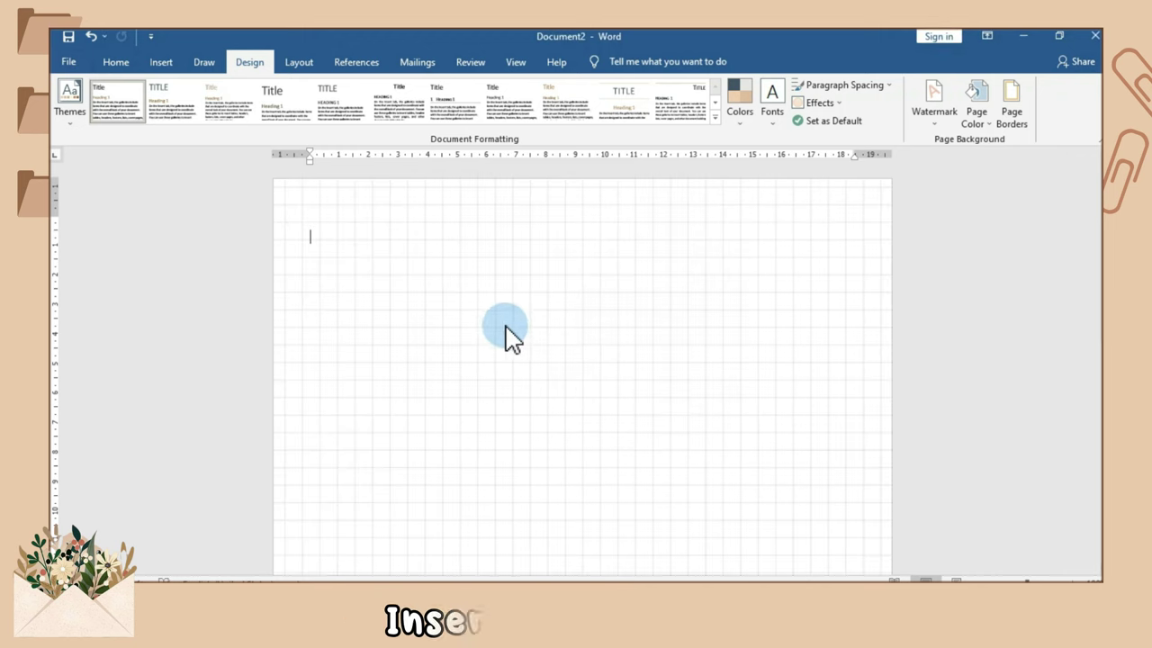
left_click(162, 65)
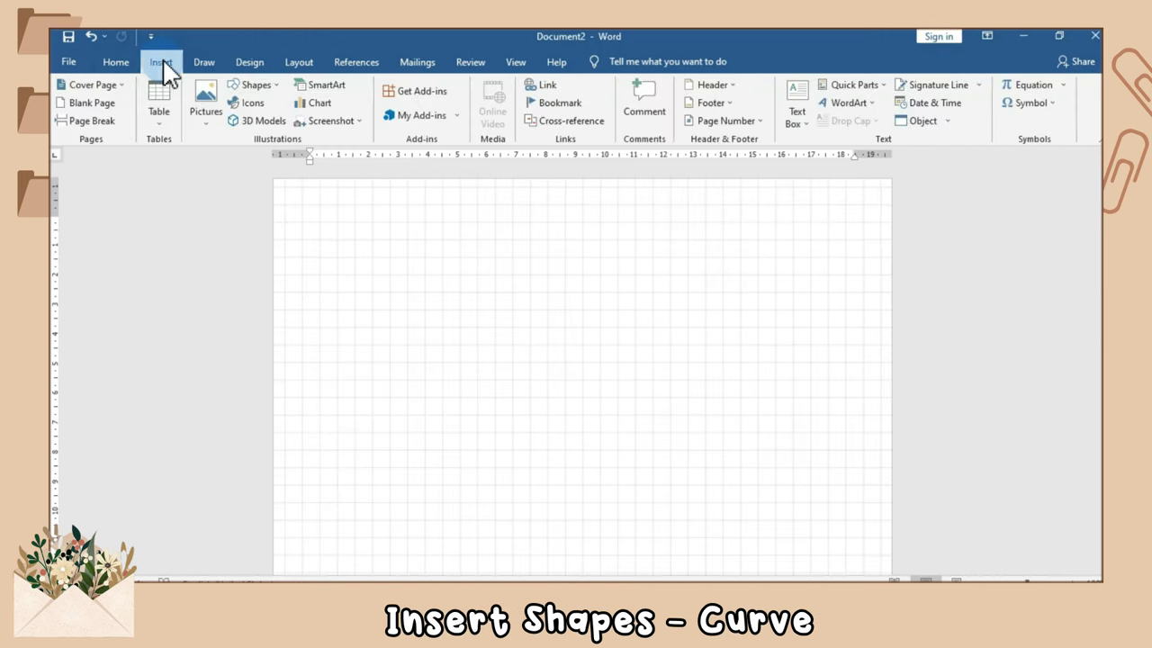
left_click(256, 85)
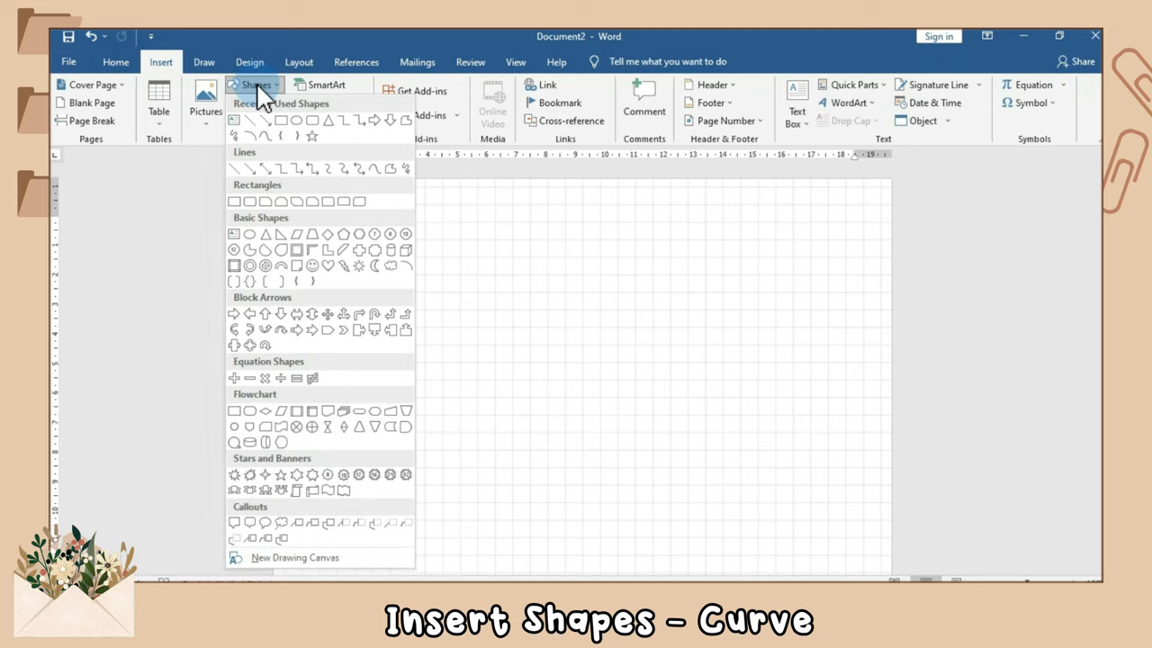
left_click(268, 135)
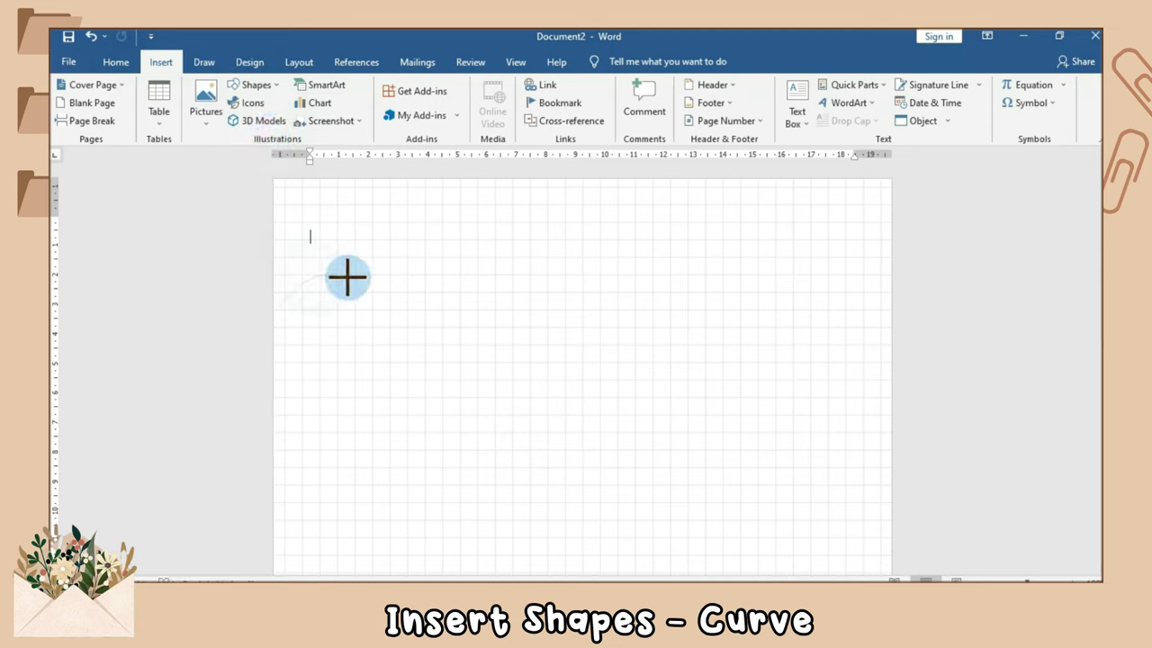
left_click(459, 222)
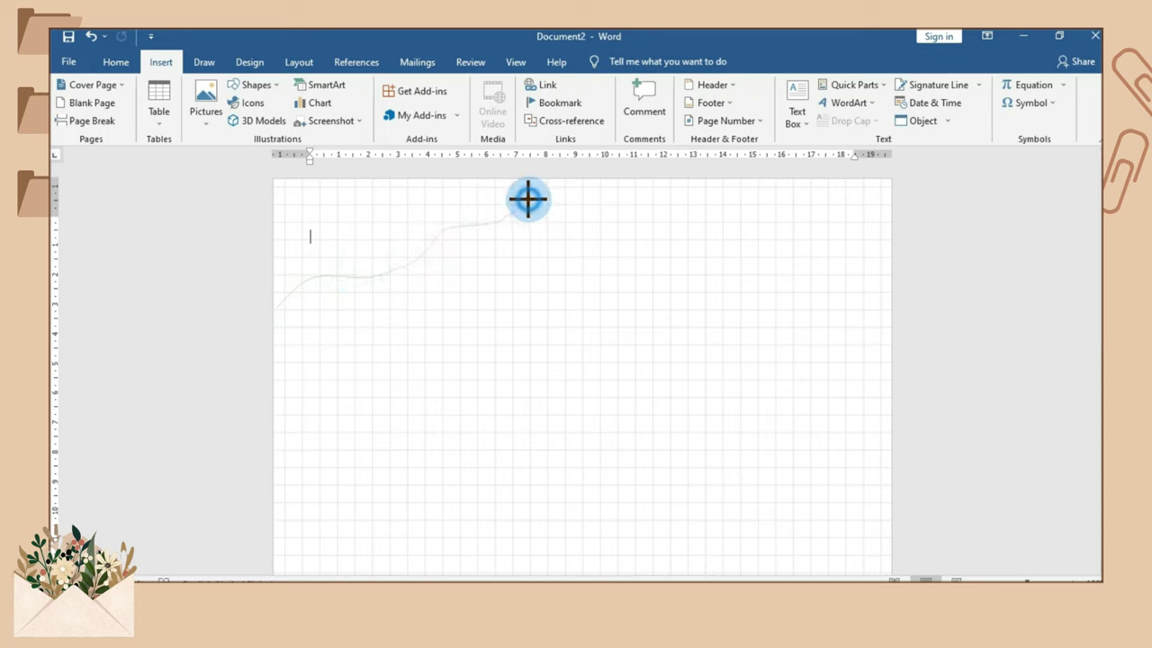
left_click(602, 176)
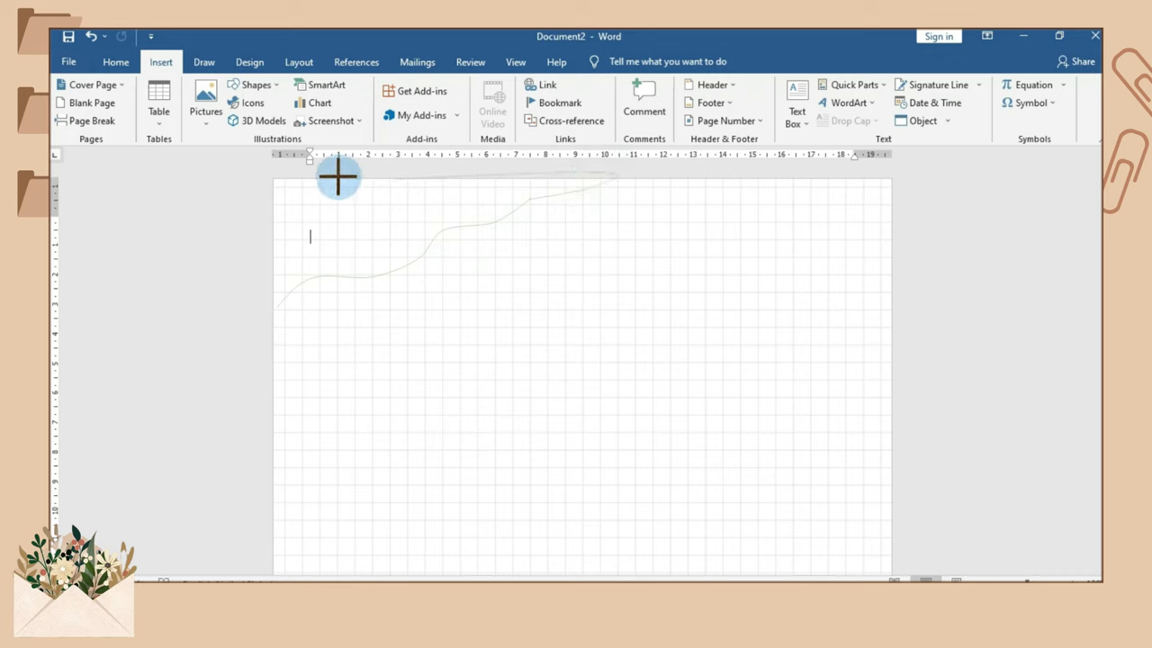
left_click(274, 306)
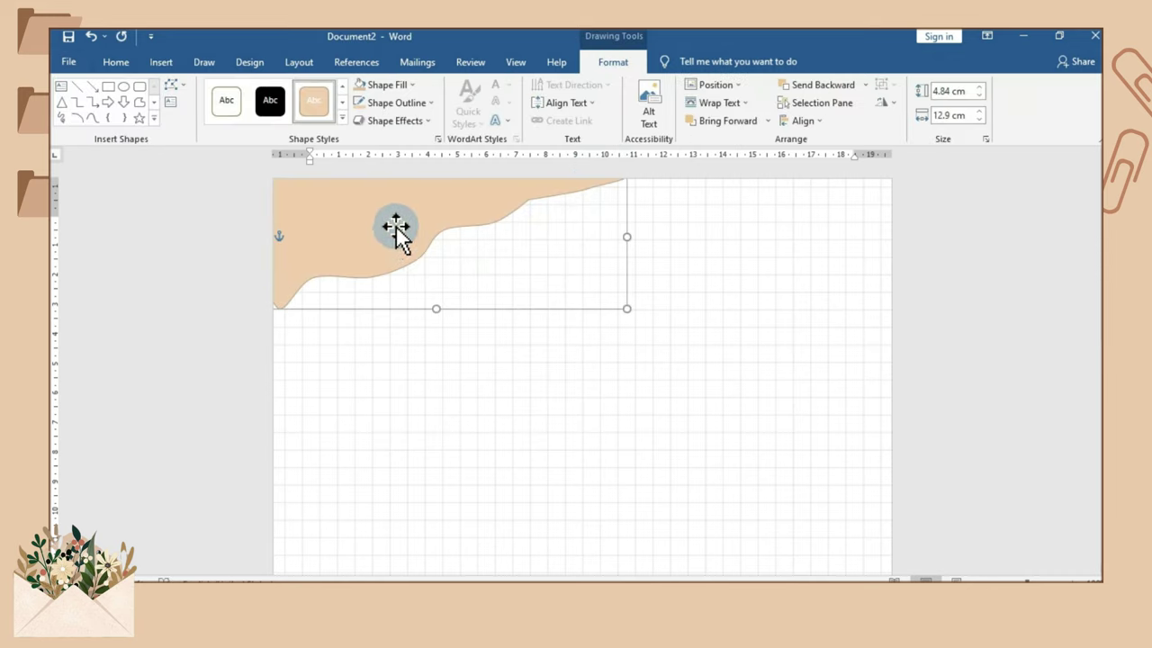
Step: Remove the curve shape's outline so only its tan fill remains
left_click(420, 104)
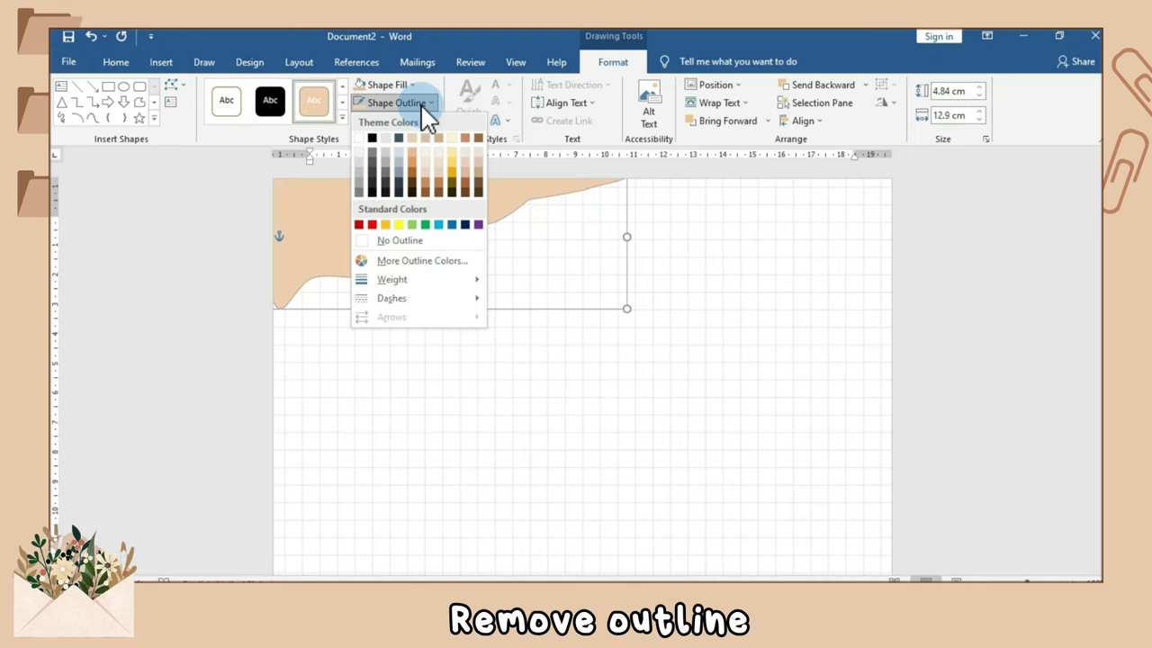
left_click(387, 241)
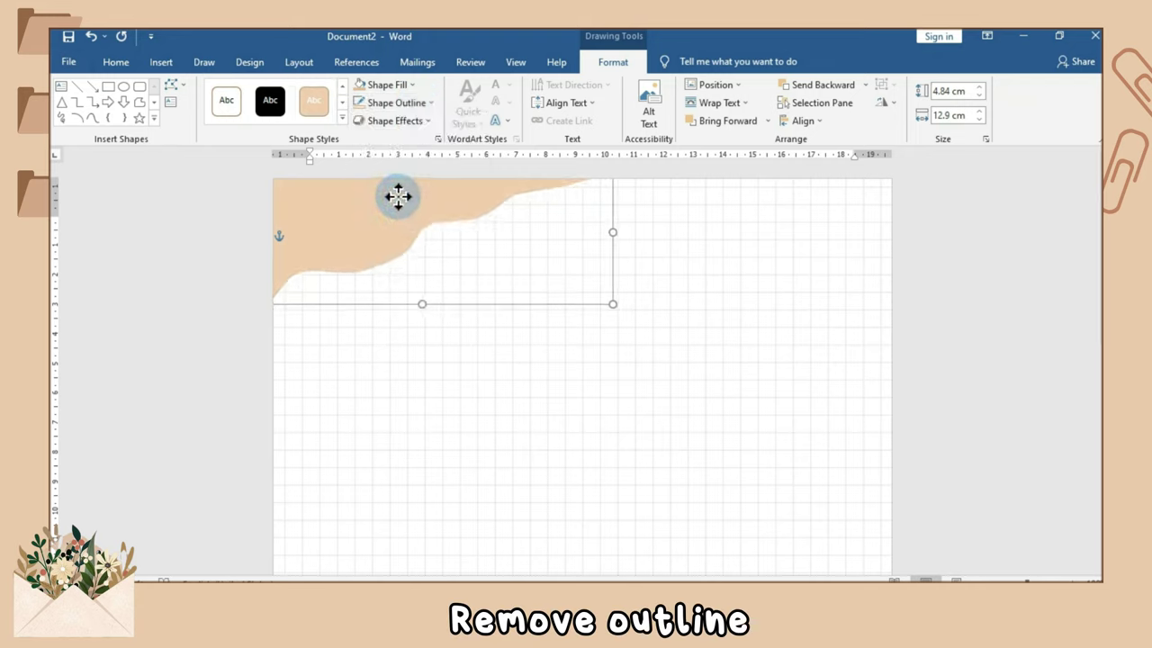
left_click(900, 211)
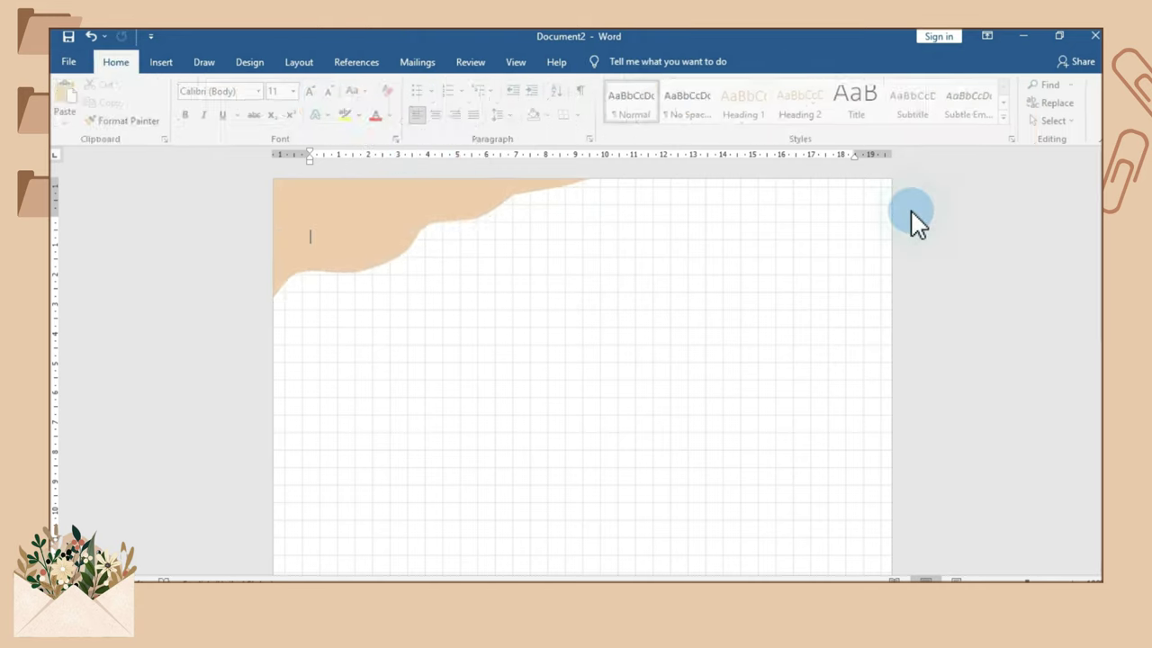
Step: Draw a second wavy freeform curve along the page's top edge and fill it tan
left_click(162, 62)
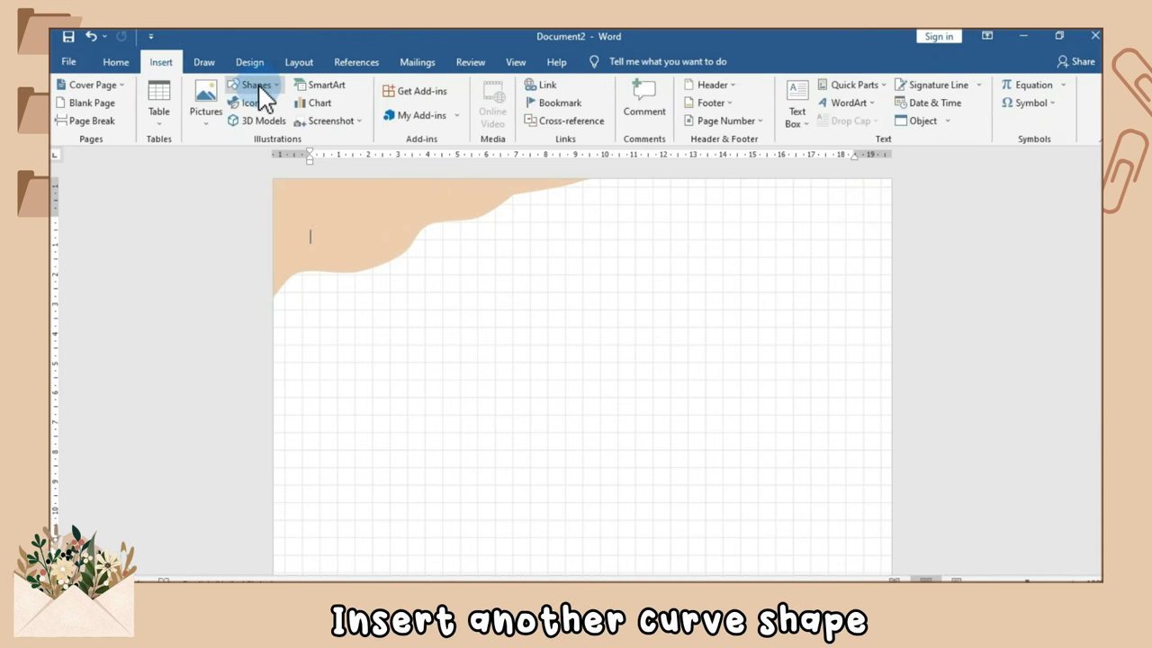
left_click(258, 84)
left_click(267, 135)
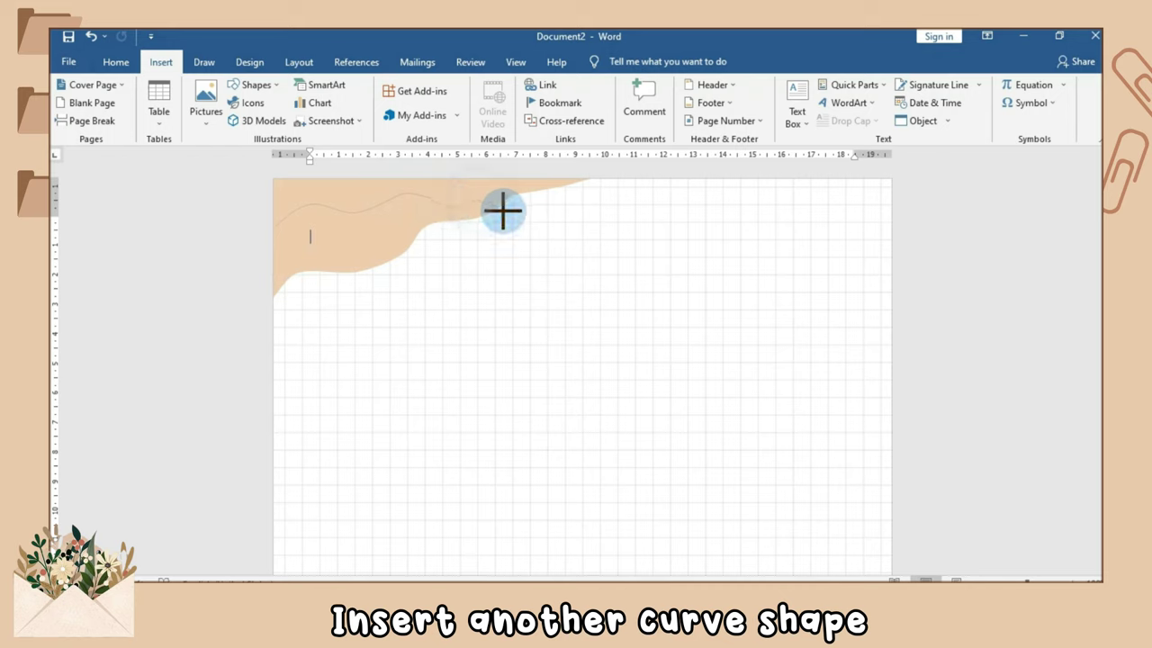
left_click(610, 193)
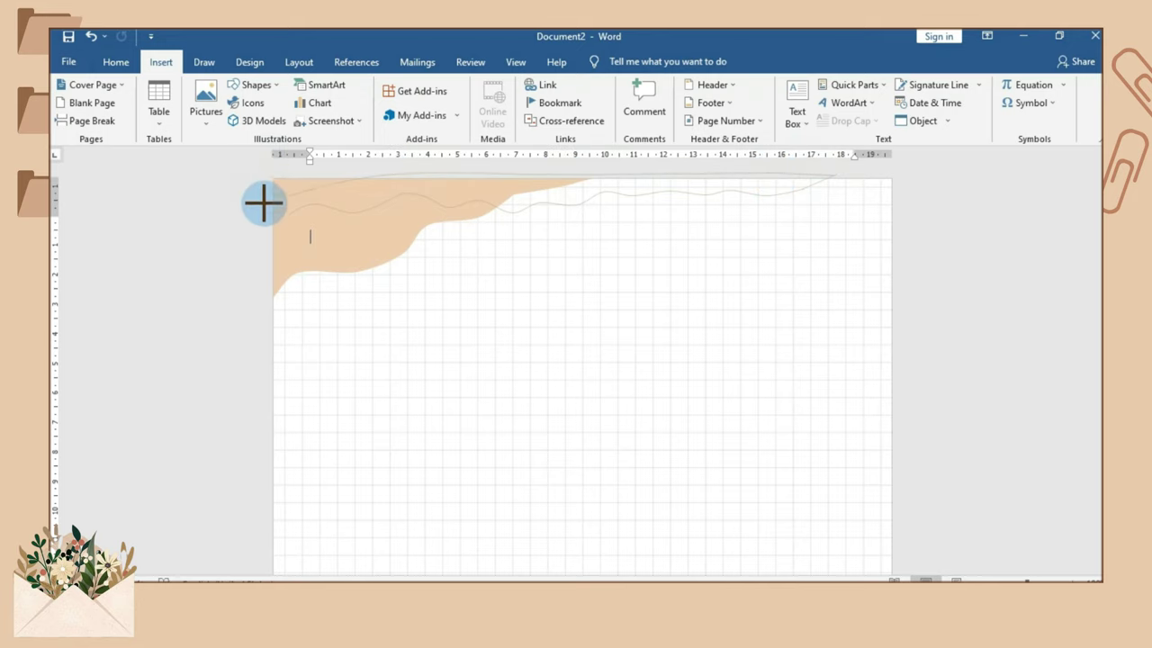
left_click(263, 170)
double_click(273, 230)
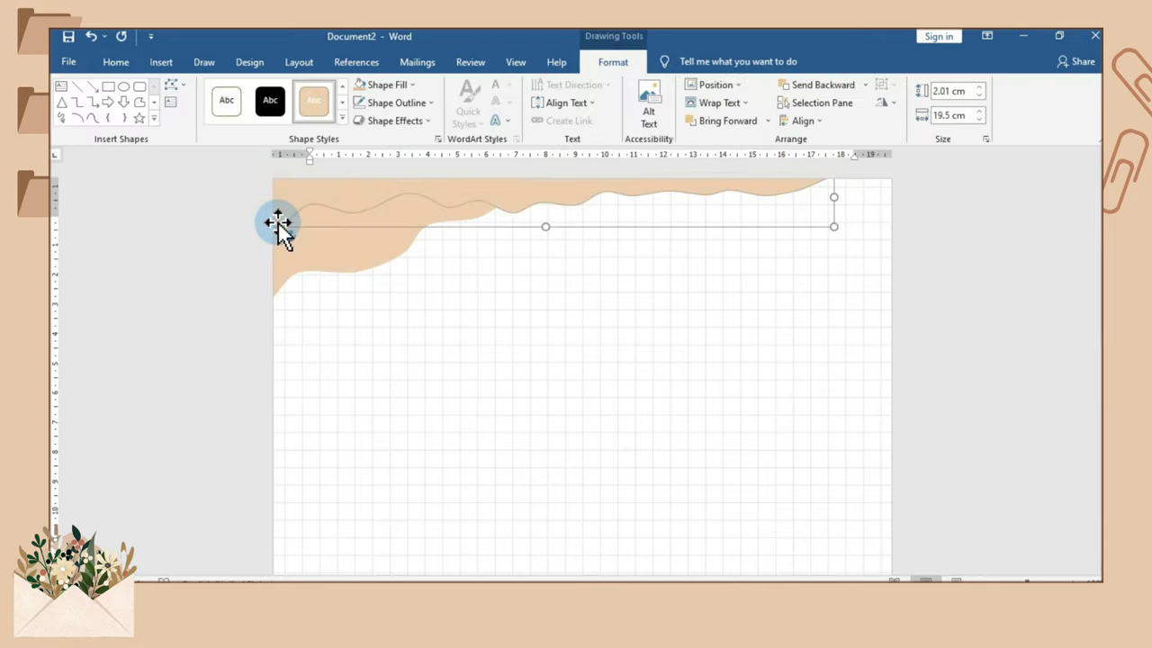
left_click(387, 86)
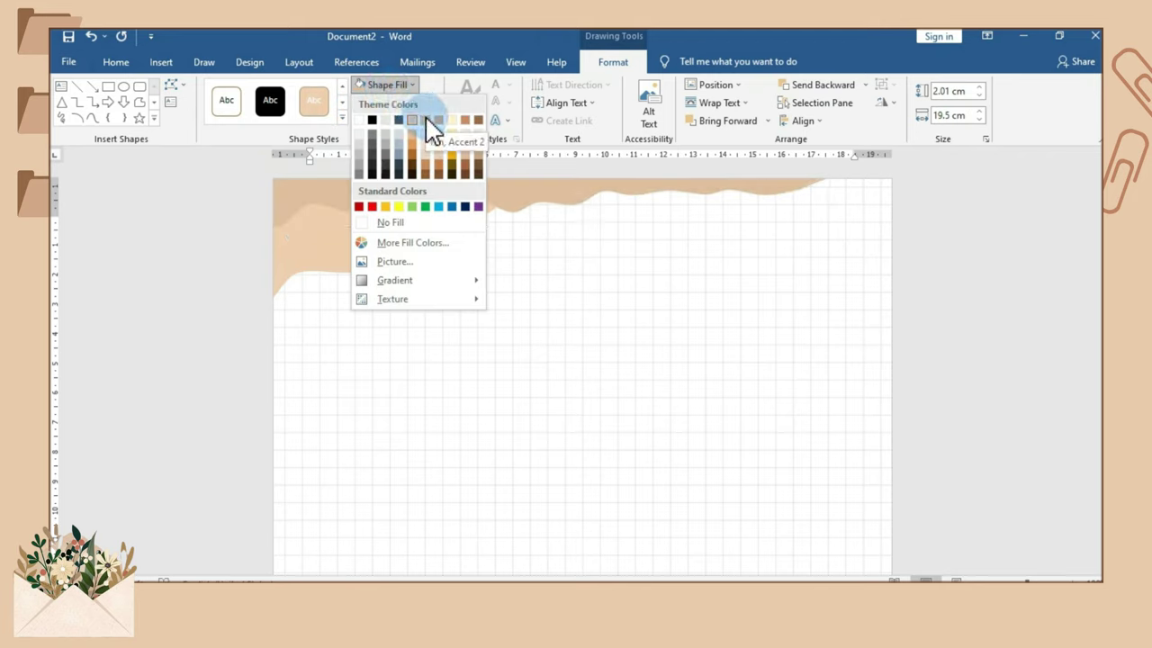
left_click(424, 120)
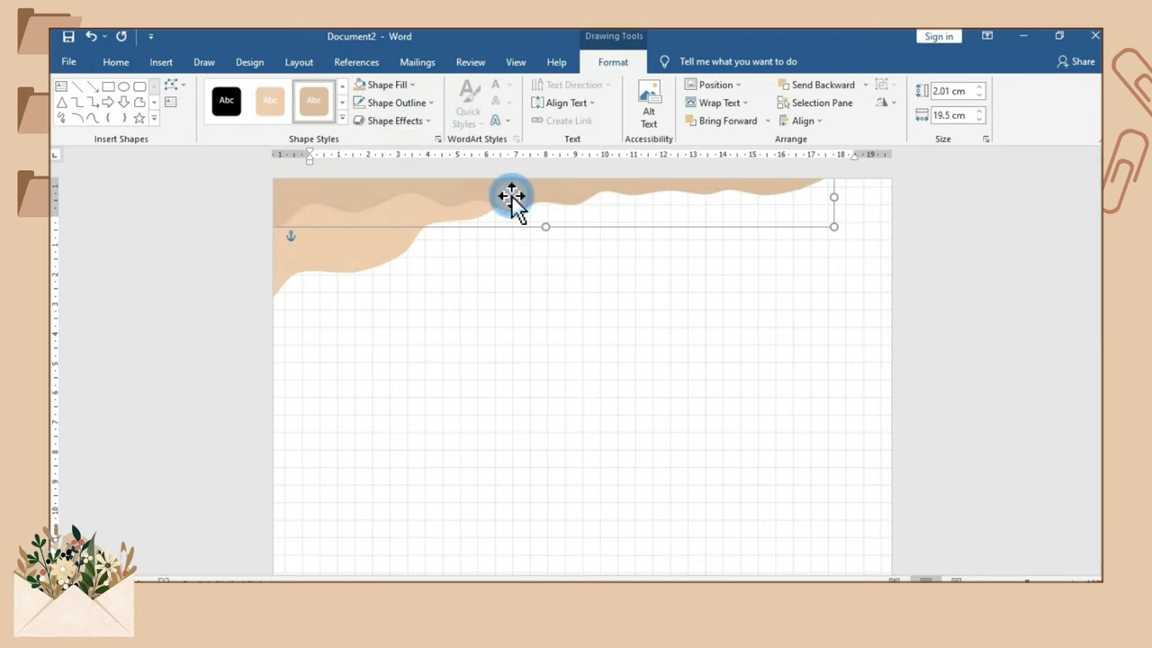
Step: Copy the wave shape and paste a duplicate onto the page
right_click(508, 196)
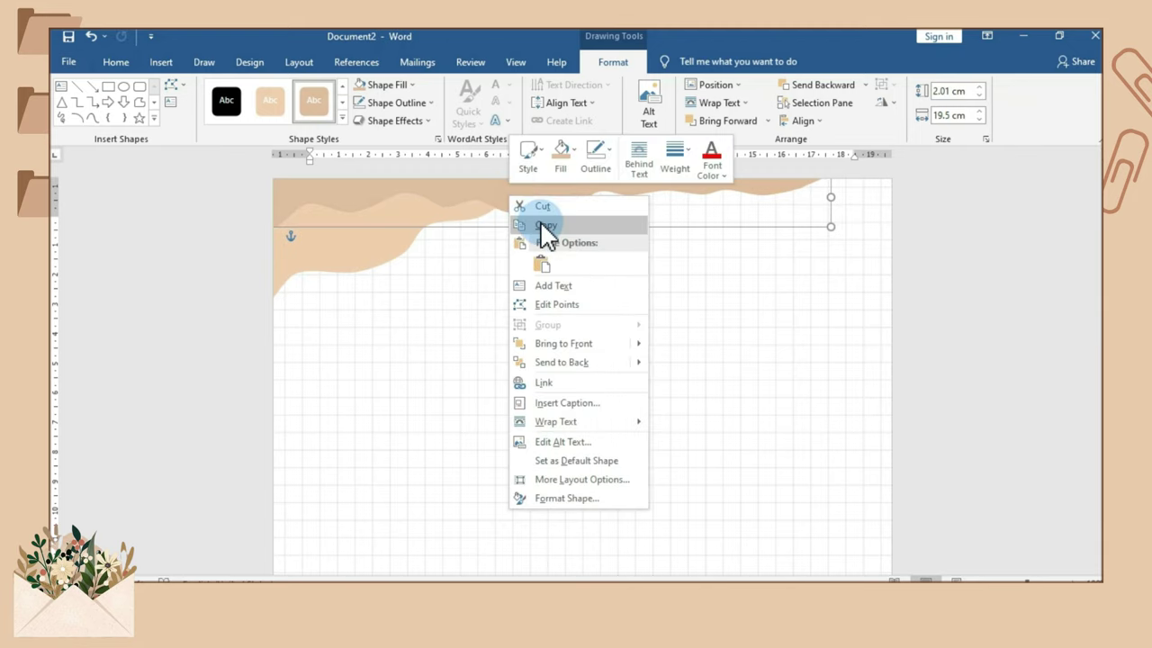
left_click(540, 224)
left_click(508, 252)
right_click(510, 254)
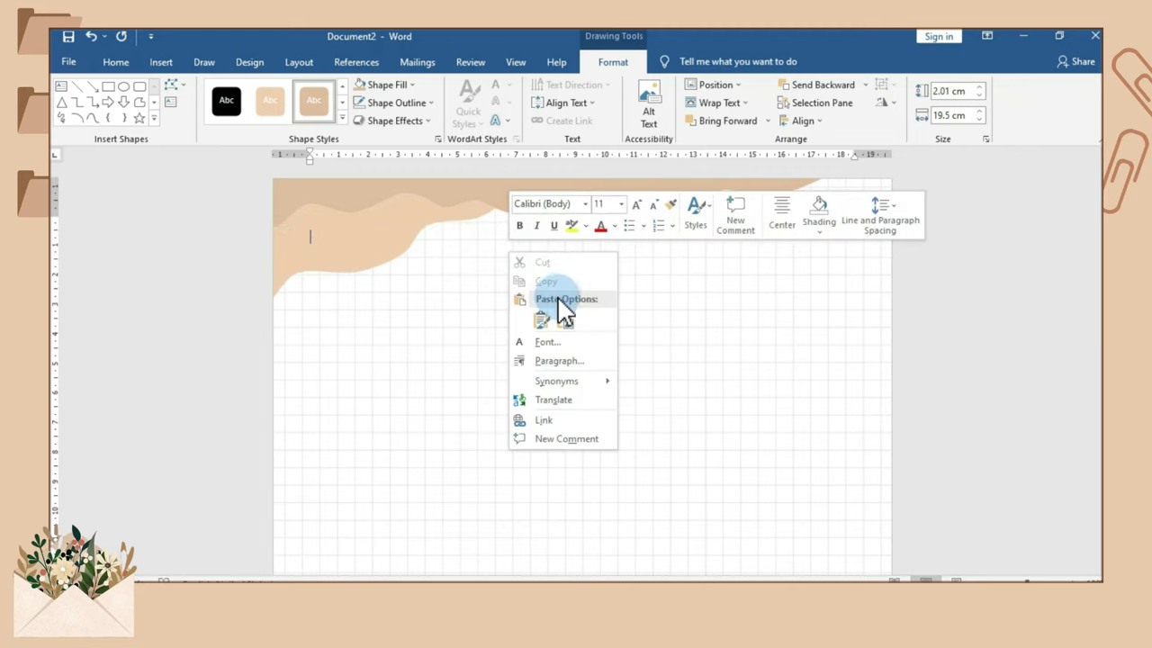
left_click(543, 317)
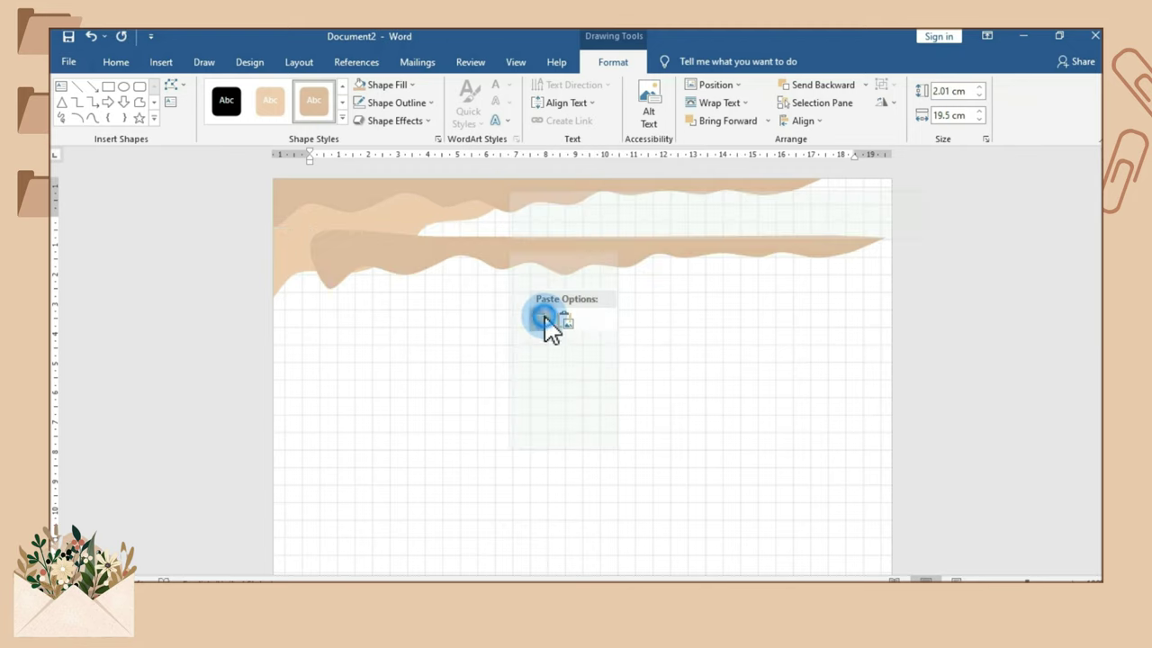
Step: Give the copy no fill and a tan outline, and move it onto the band's edge
left_click(396, 85)
left_click(396, 223)
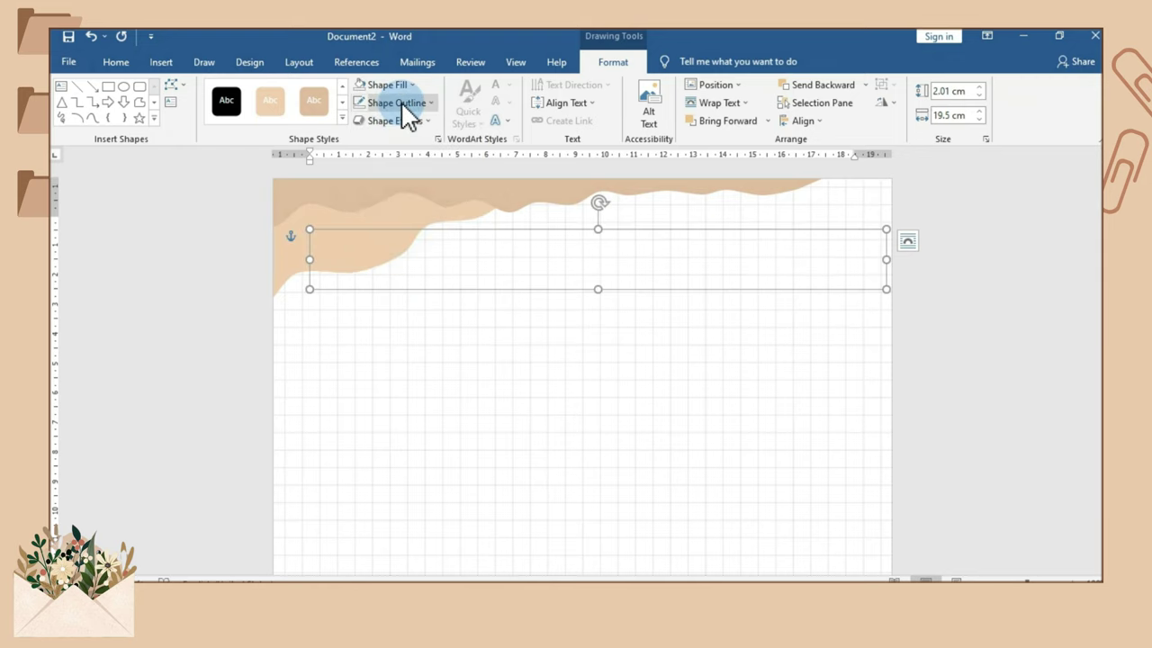
left_click(400, 101)
left_click(478, 139)
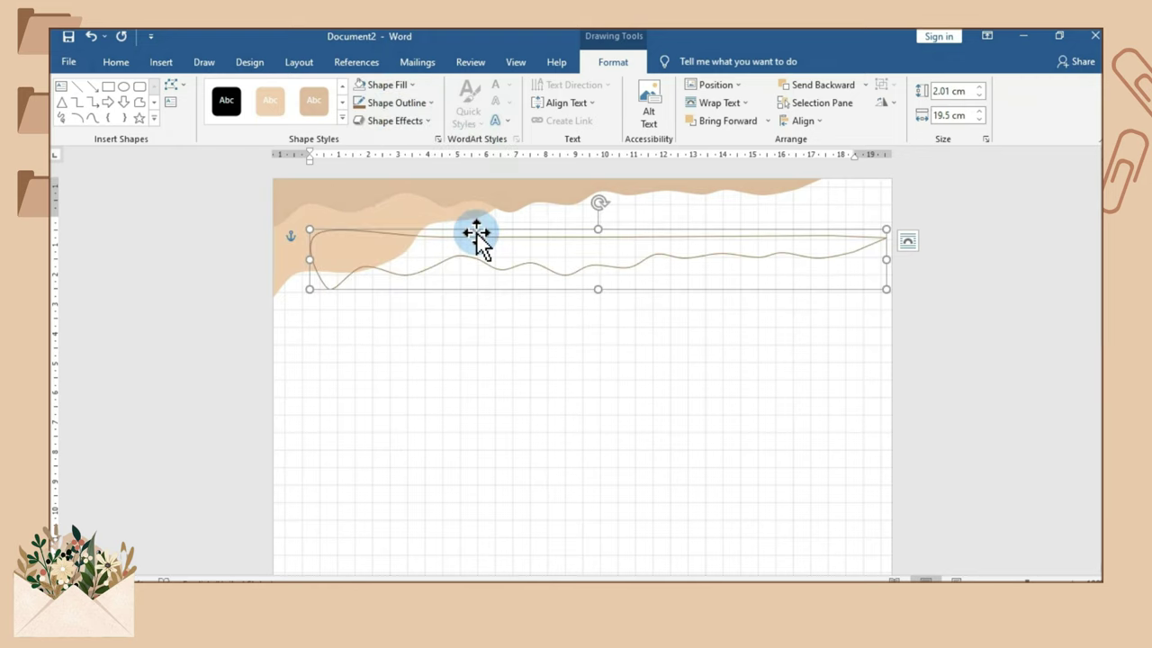
left_click_drag(476, 237, 413, 165)
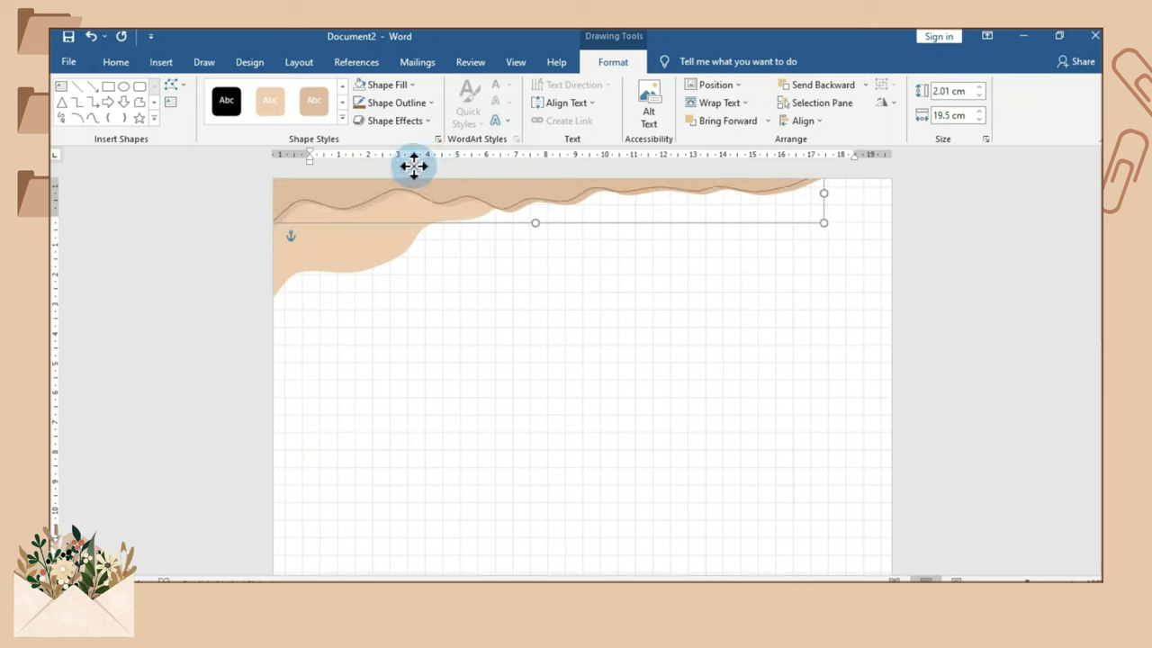
left_click(509, 314)
Step: Draw a right triangle, rotate it 90° right twice, and size it toward the top-right corner
left_click(161, 62)
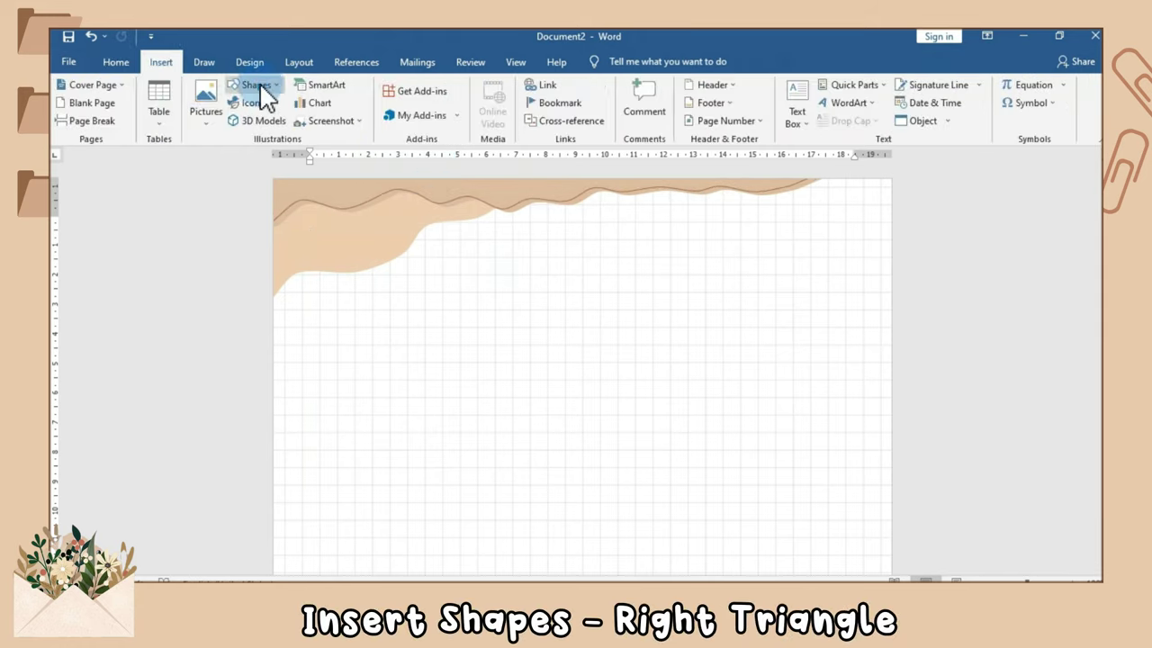
left_click(256, 85)
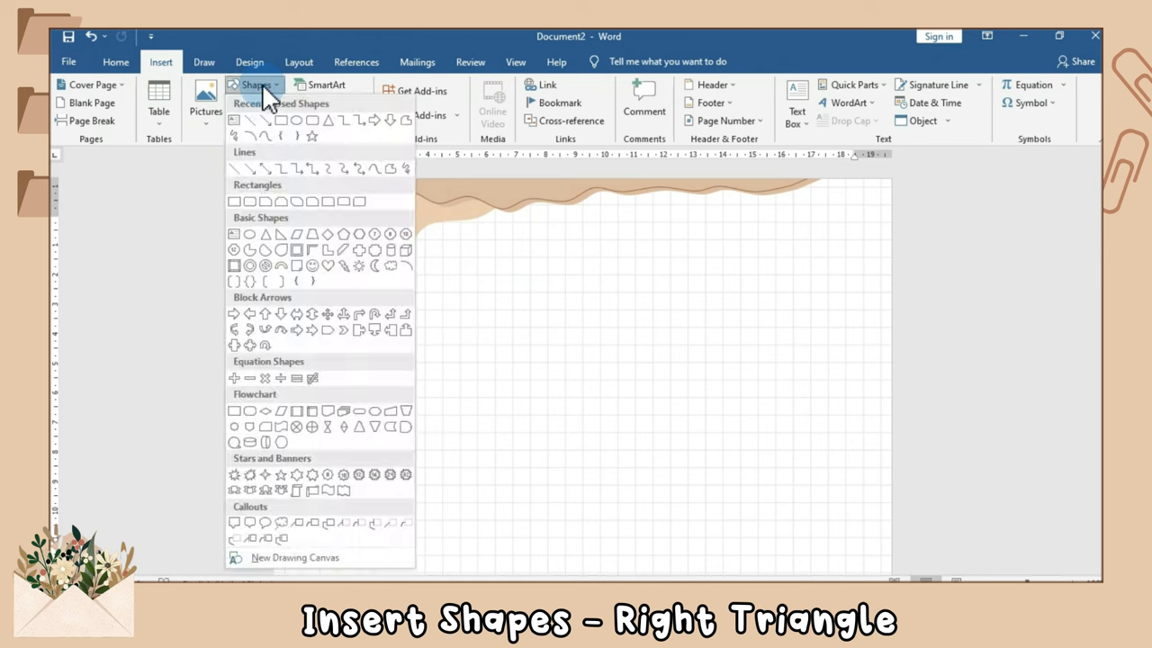
left_click(282, 234)
left_click_drag(619, 233, 748, 357)
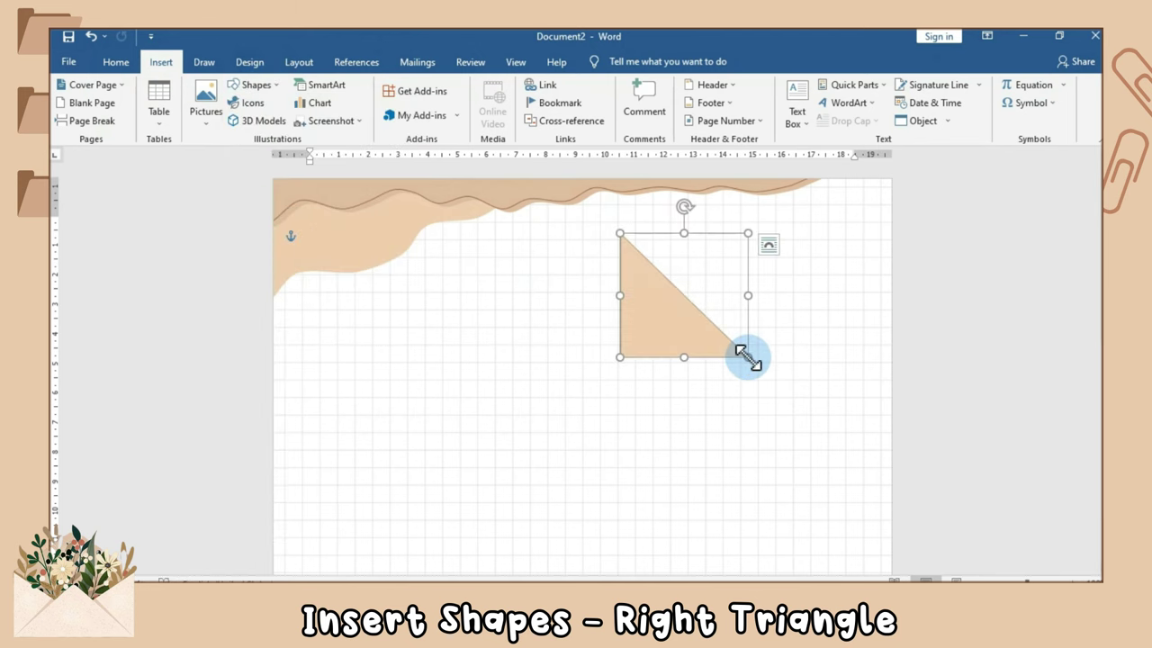
left_click(884, 102)
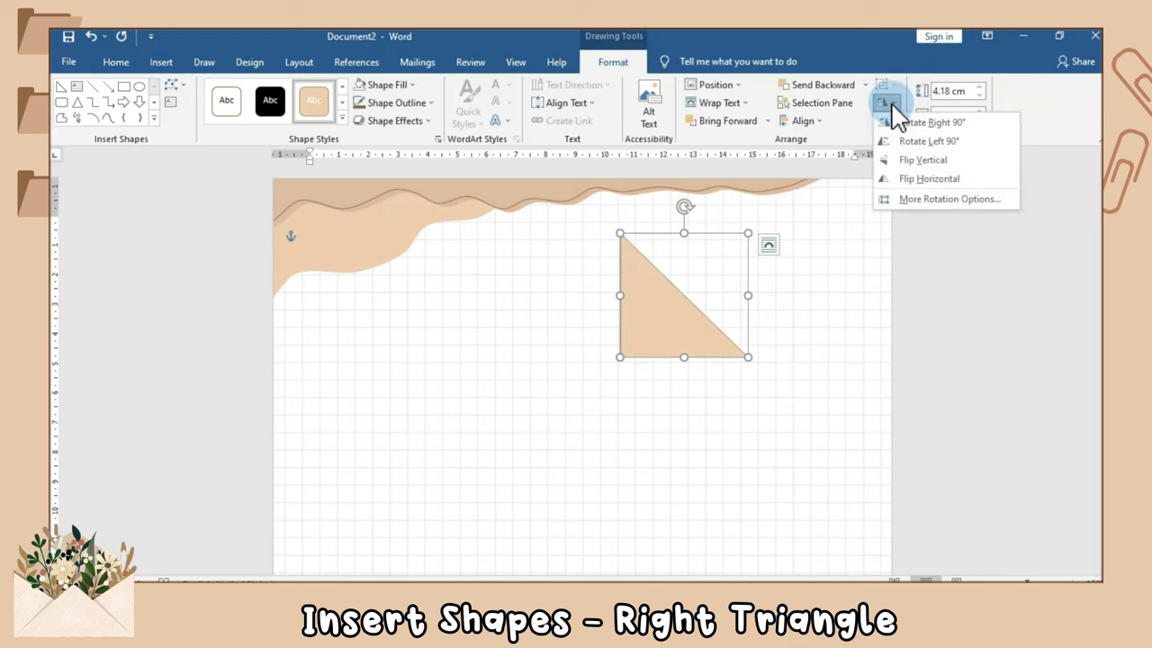
left_click(900, 123)
left_click(887, 104)
left_click(900, 123)
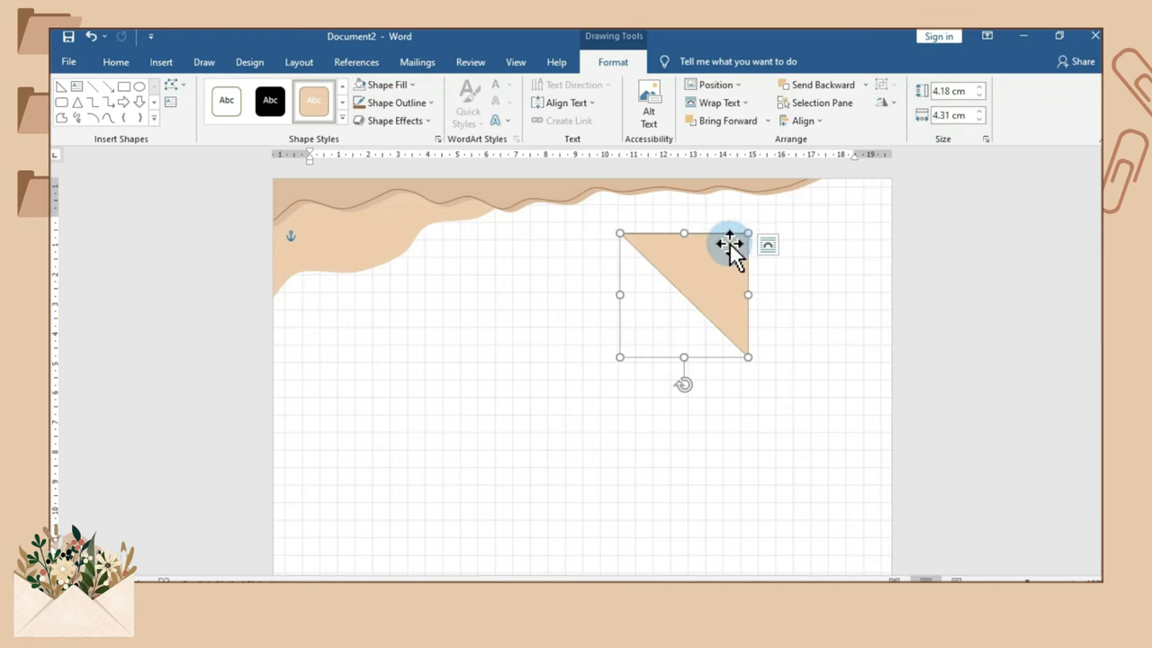
mouse_move(732, 249)
left_mouse_down()
mouse_move(858, 200)
mouse_move(818, 231)
left_mouse_up()
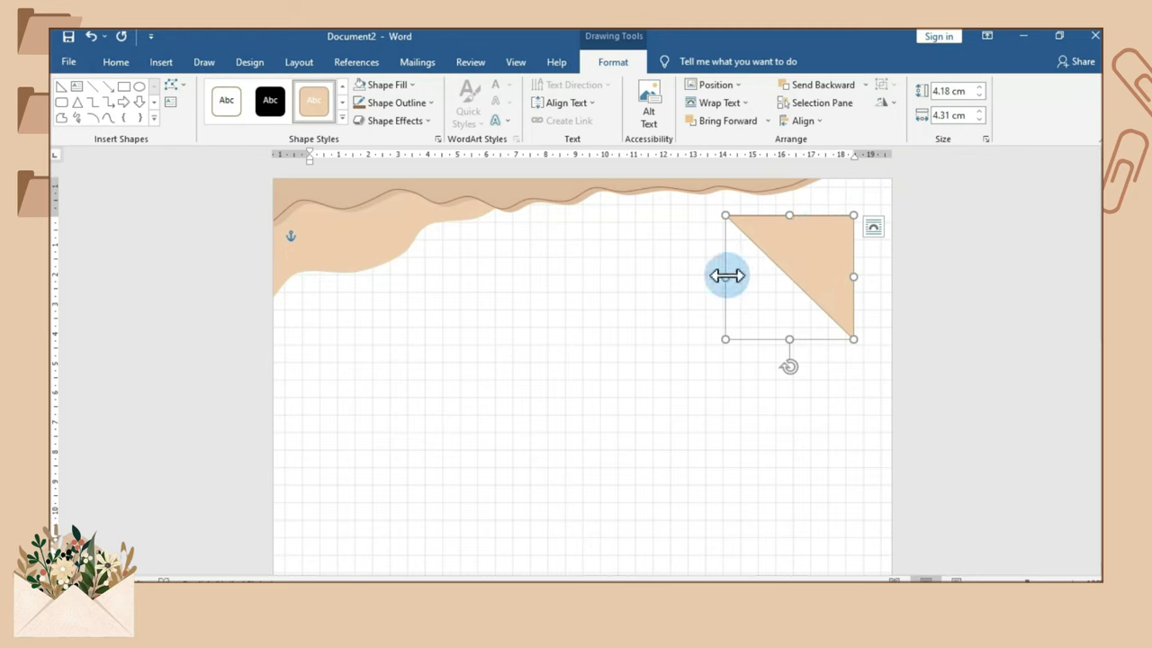
left_click_drag(725, 276, 570, 276)
left_click_drag(712, 339, 711, 373)
Step: Remove the triangle's outline and give it a tan fill
left_click(410, 105)
left_click(401, 253)
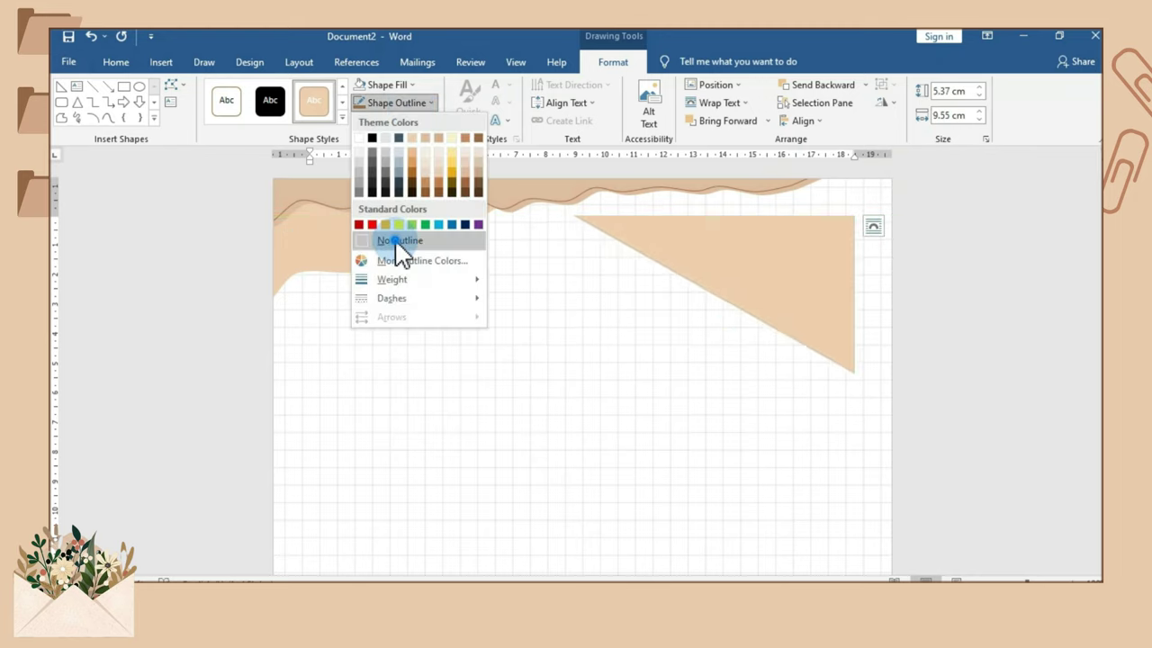
left_click(385, 85)
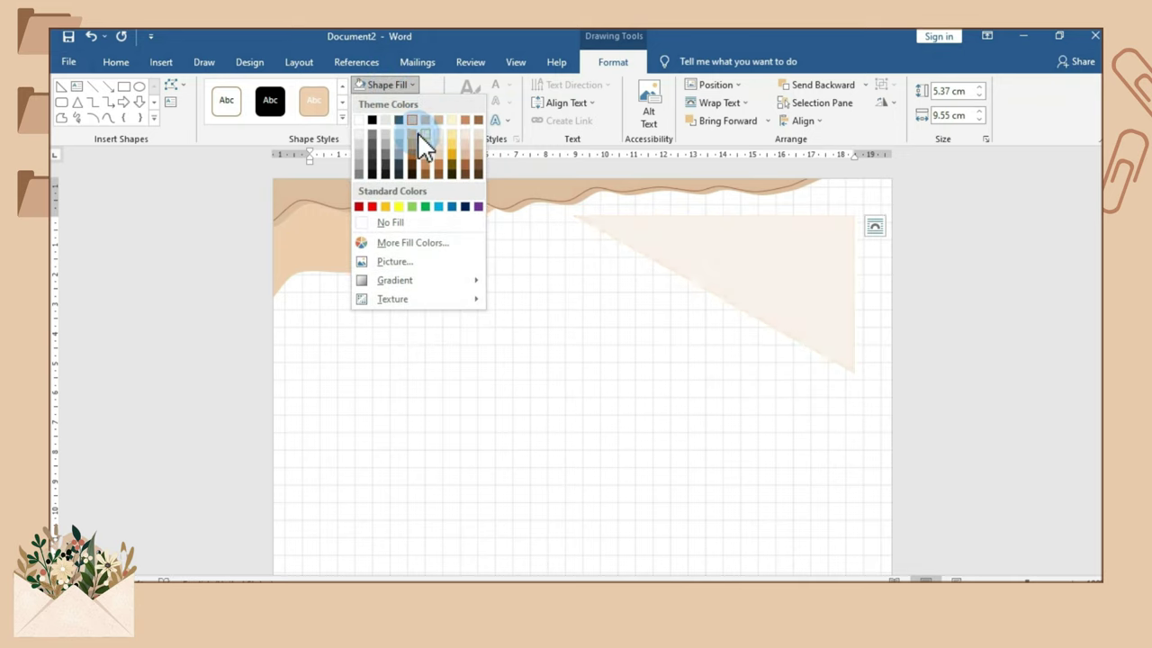
left_click(451, 120)
left_click(401, 86)
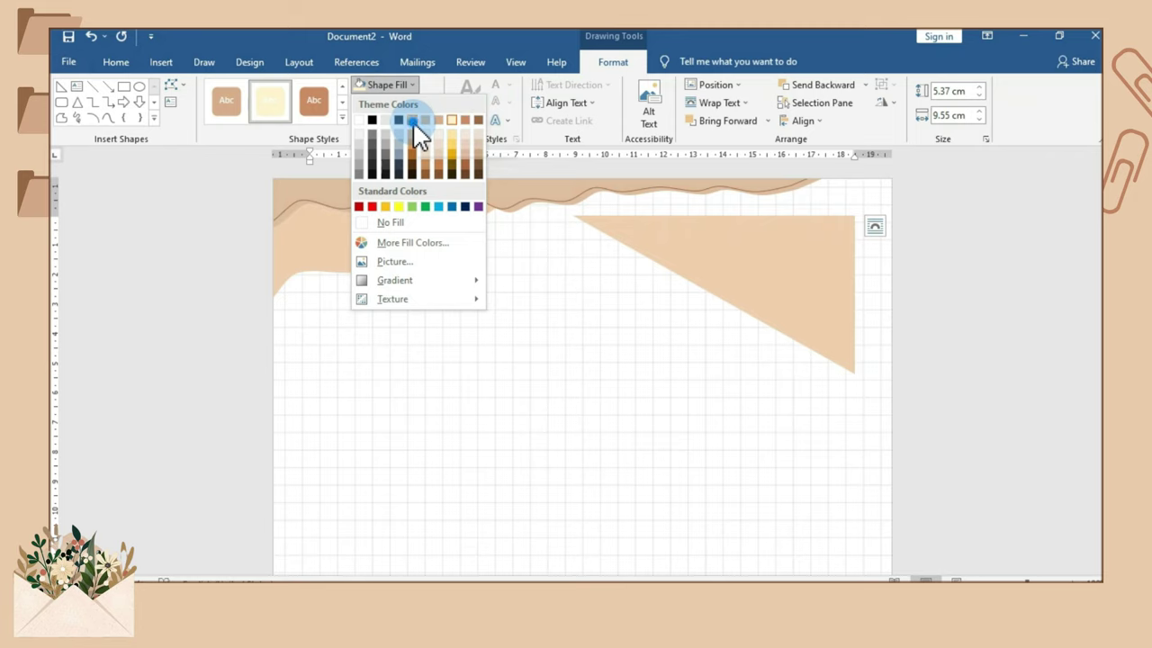
left_click(413, 121)
Step: Fit the triangle into the top-right corner and send it behind the wave shapes
left_click_drag(760, 256, 790, 222)
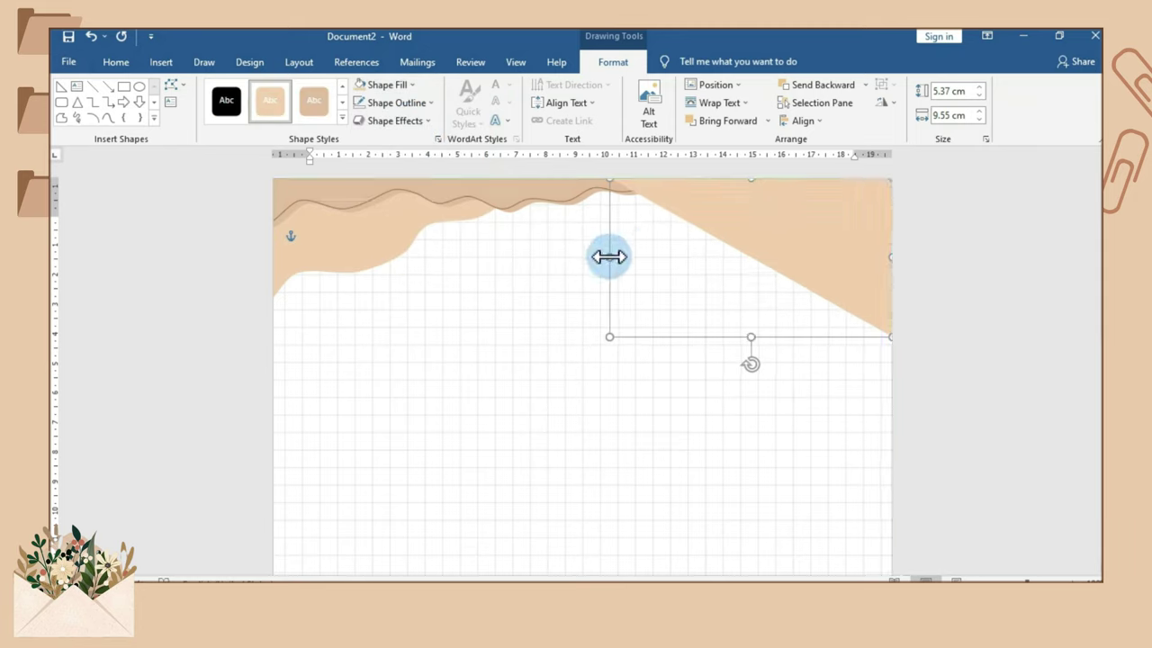
mouse_move(609, 257)
left_mouse_down()
mouse_move(594, 257)
mouse_move(613, 257)
left_mouse_up()
left_click_drag(756, 338, 769, 289)
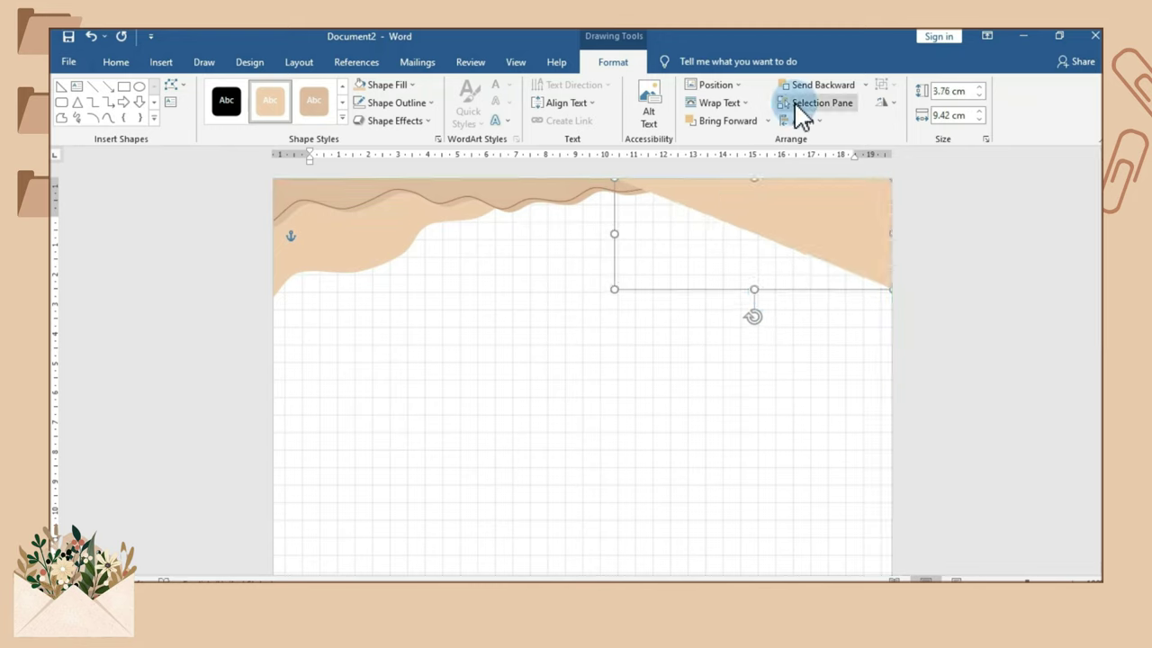
left_click(821, 86)
left_click(933, 293)
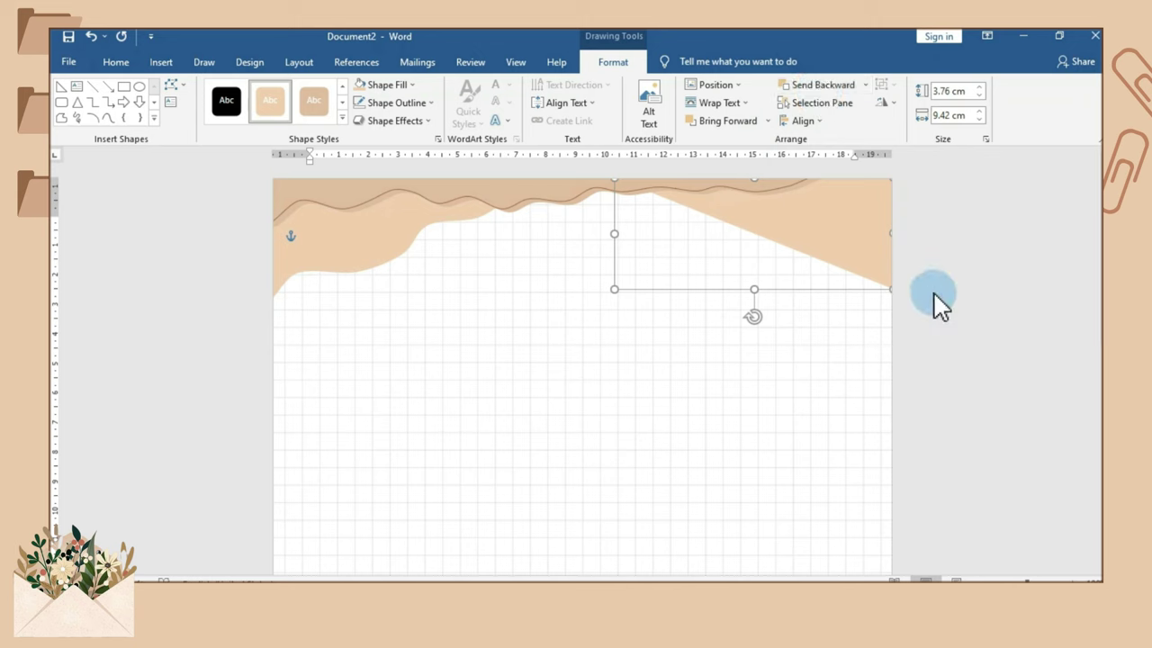
left_click(842, 231)
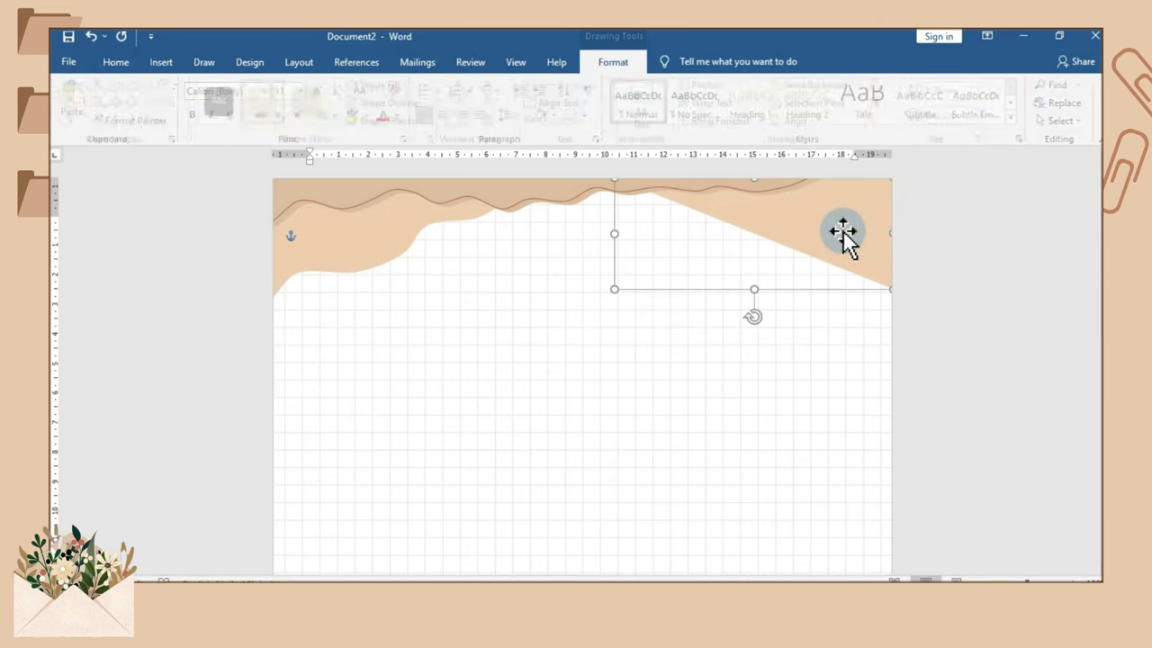
Step: Paste a copy of the tan triangle and fill it light gold
right_click(842, 231)
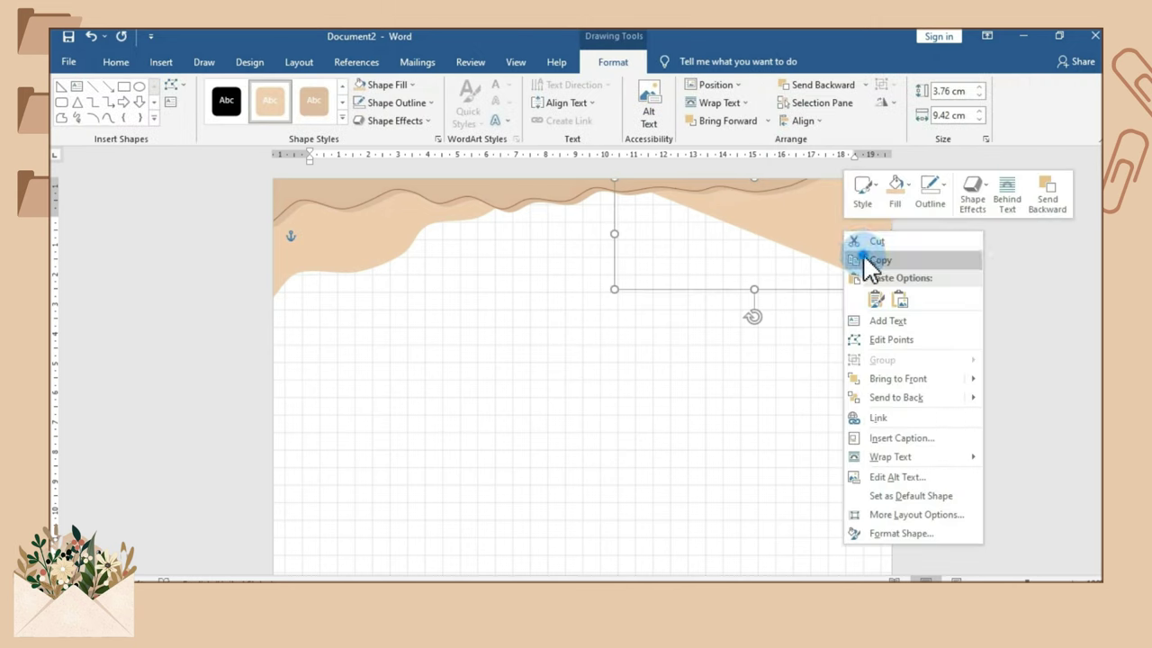
left_click(866, 258)
right_click(663, 342)
left_click(682, 396)
left_click_drag(566, 270, 834, 302)
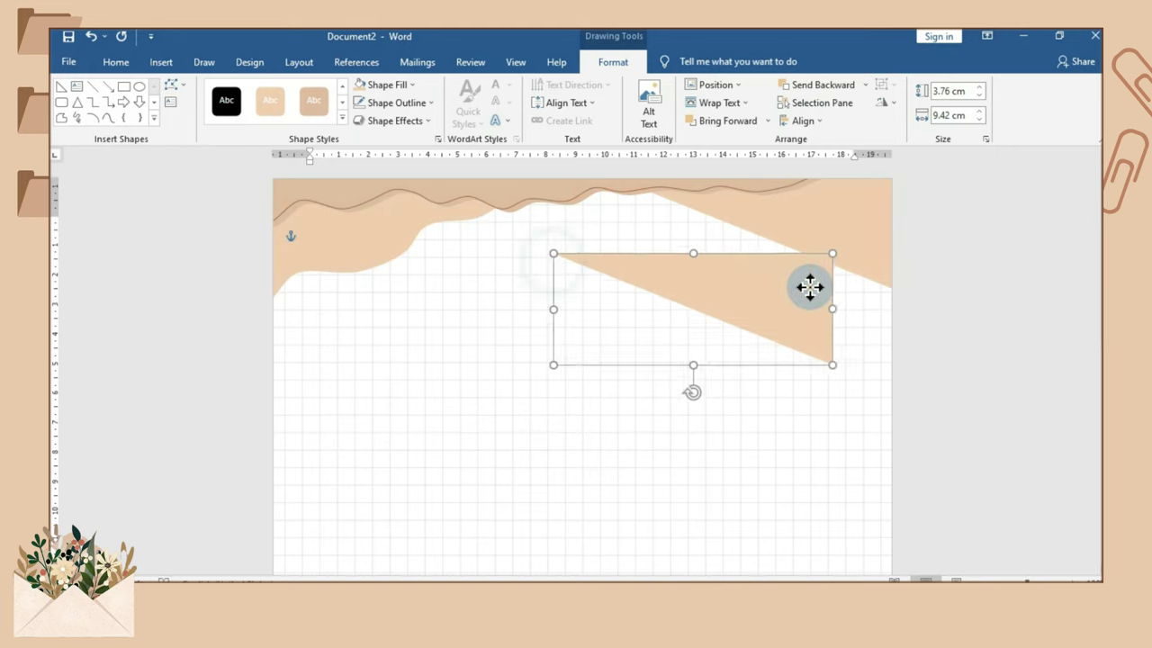
left_click(395, 82)
left_click(452, 126)
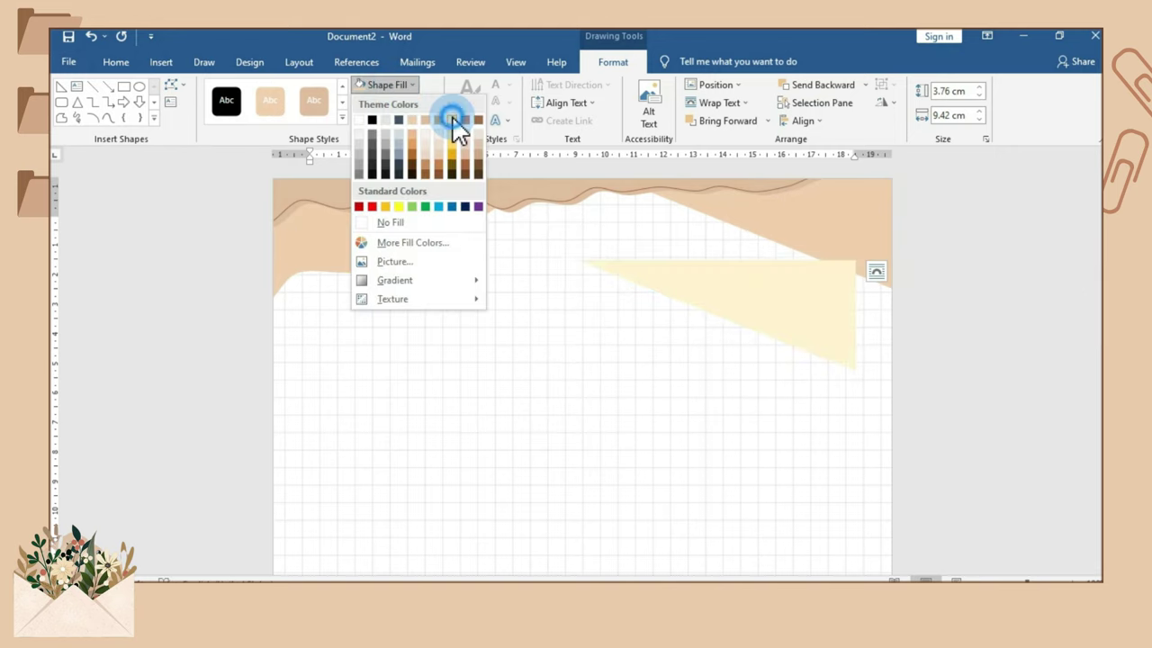
Step: Resize the gold copy into a thin 9.13 cm by 2.28 cm strip behind the tan wave
mouse_move(577, 315)
left_mouse_down()
mouse_move(755, 314)
mouse_move(840, 206)
left_mouse_up()
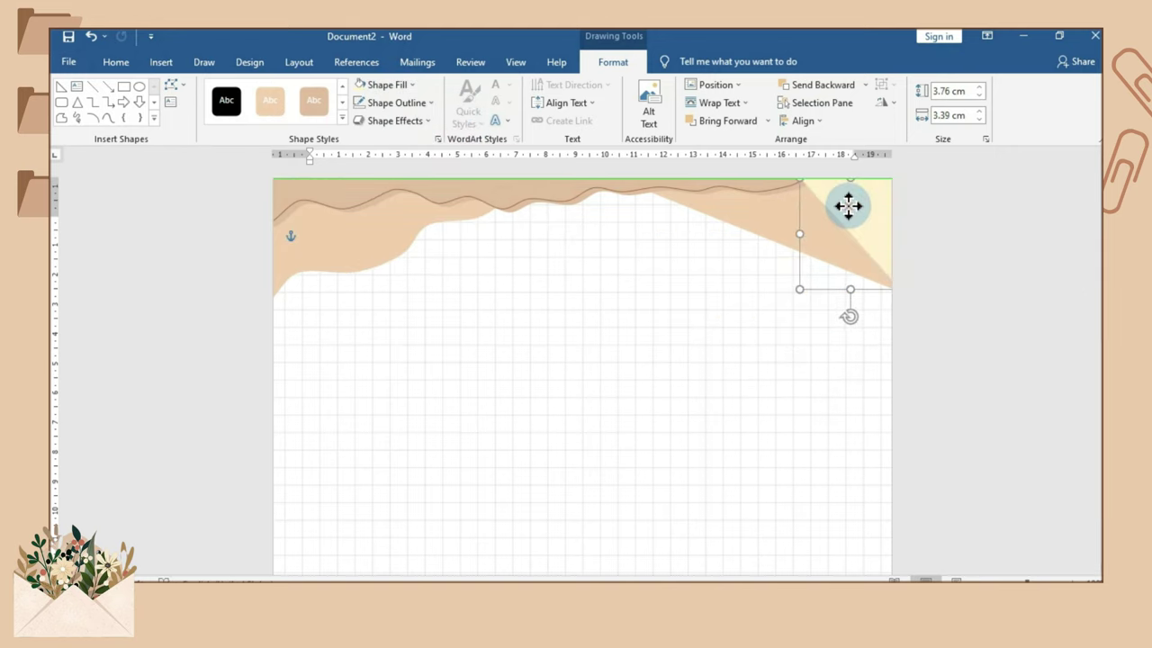
left_click_drag(844, 338, 842, 447)
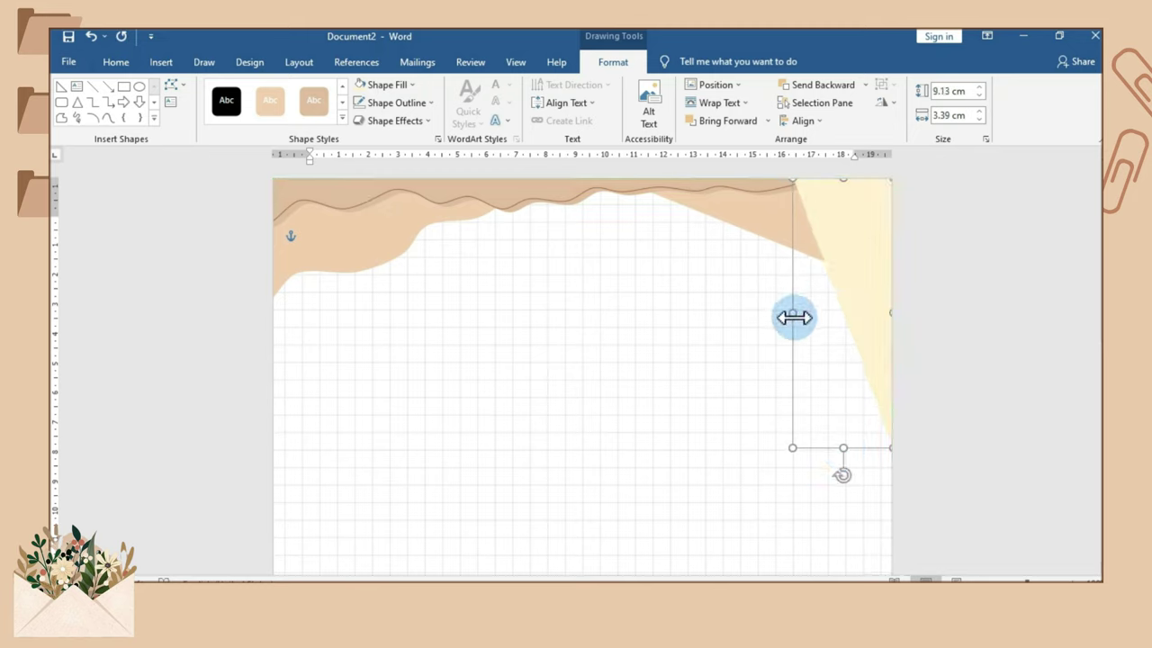
left_click_drag(793, 317, 825, 312)
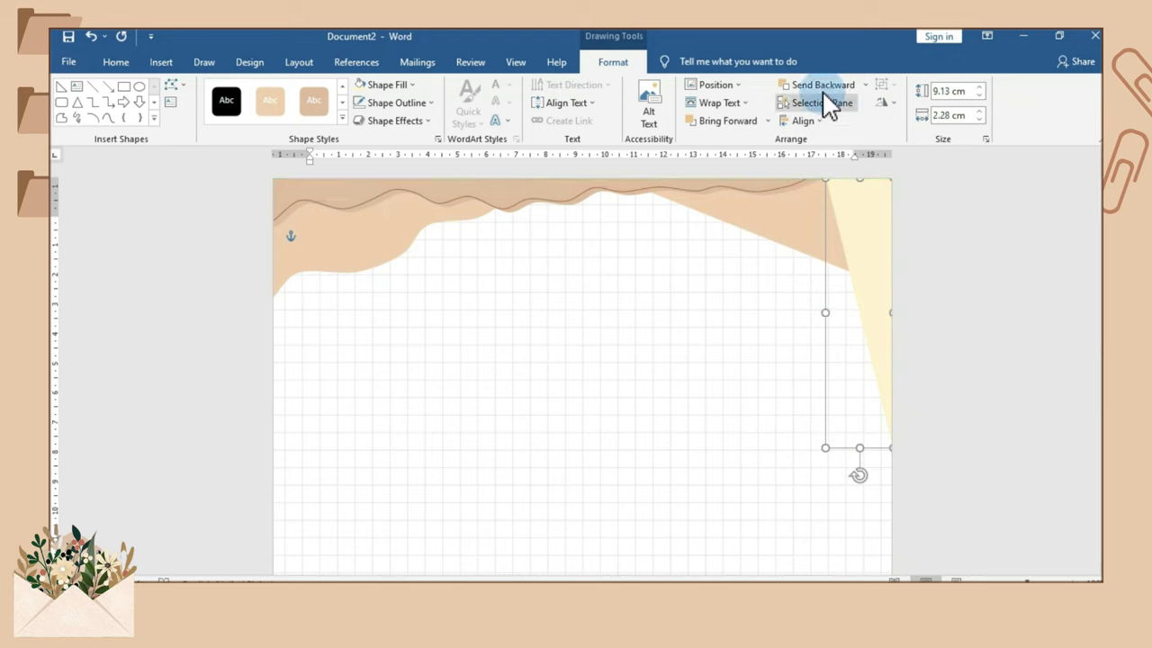
left_click(822, 85)
left_click(707, 342)
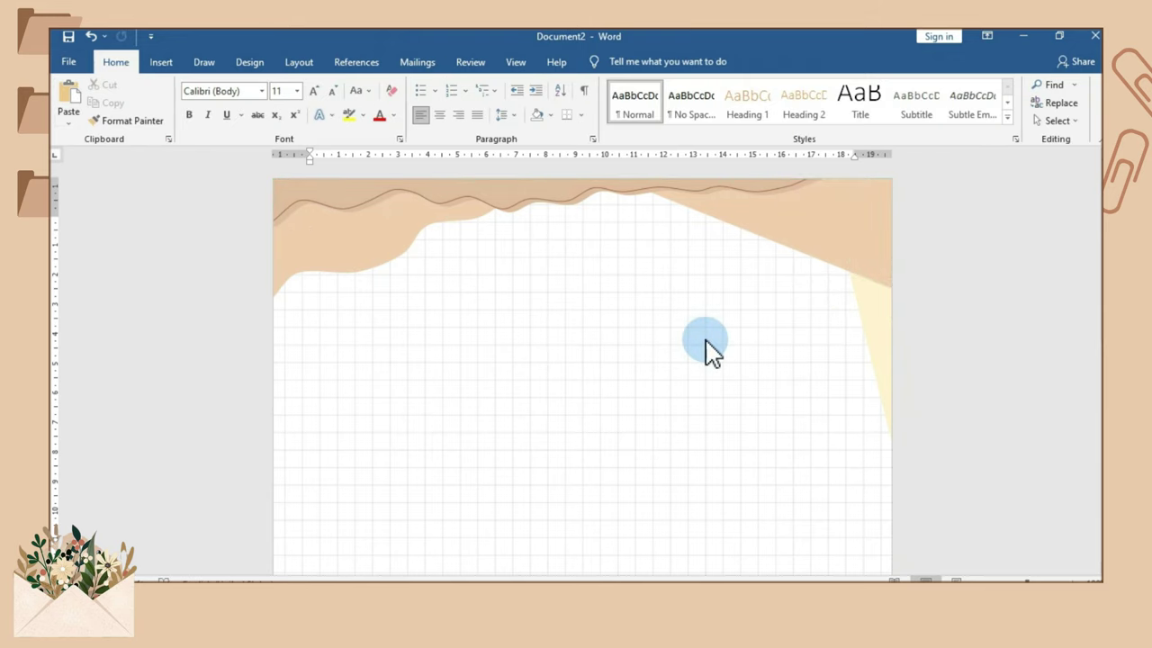
left_click(818, 206)
left_click(568, 320)
Step: Draw a straight line along the tan wedge's diagonal edge and colour it Light Yellow
left_click(173, 63)
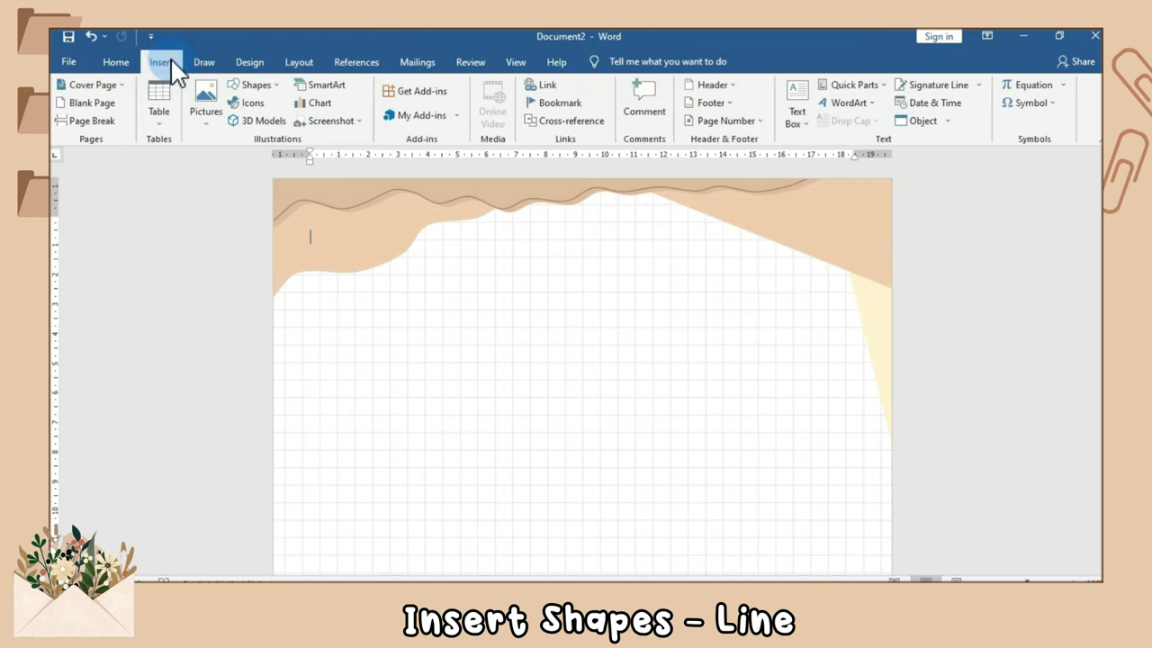
left_click(272, 88)
left_click(260, 118)
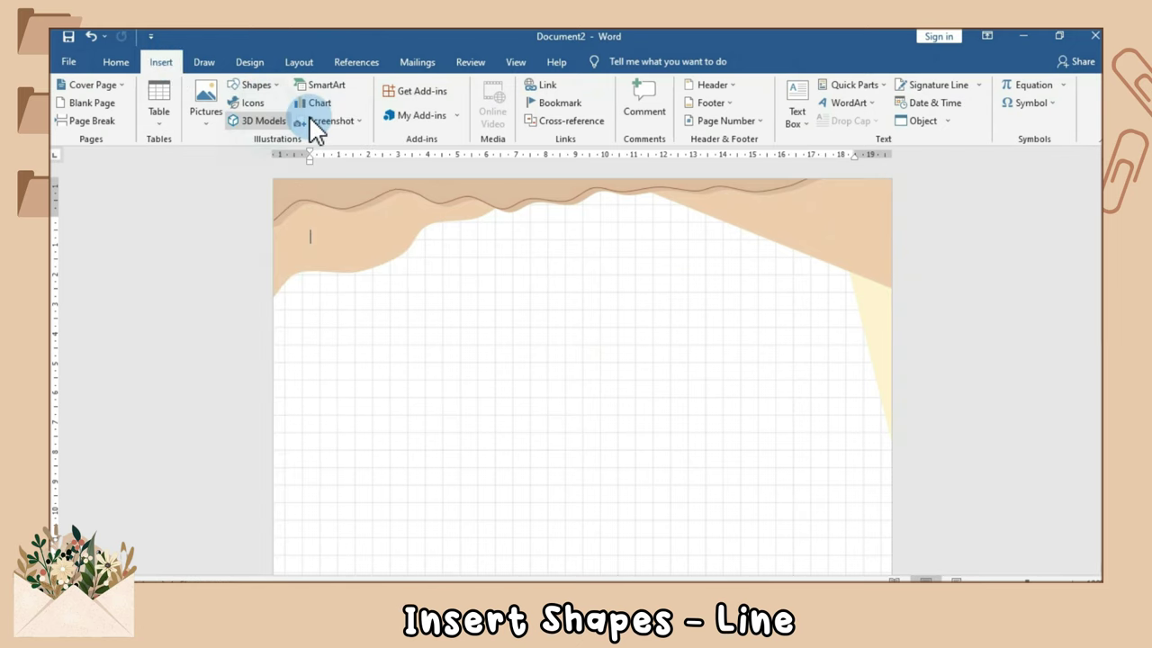
left_click_drag(684, 196, 886, 272)
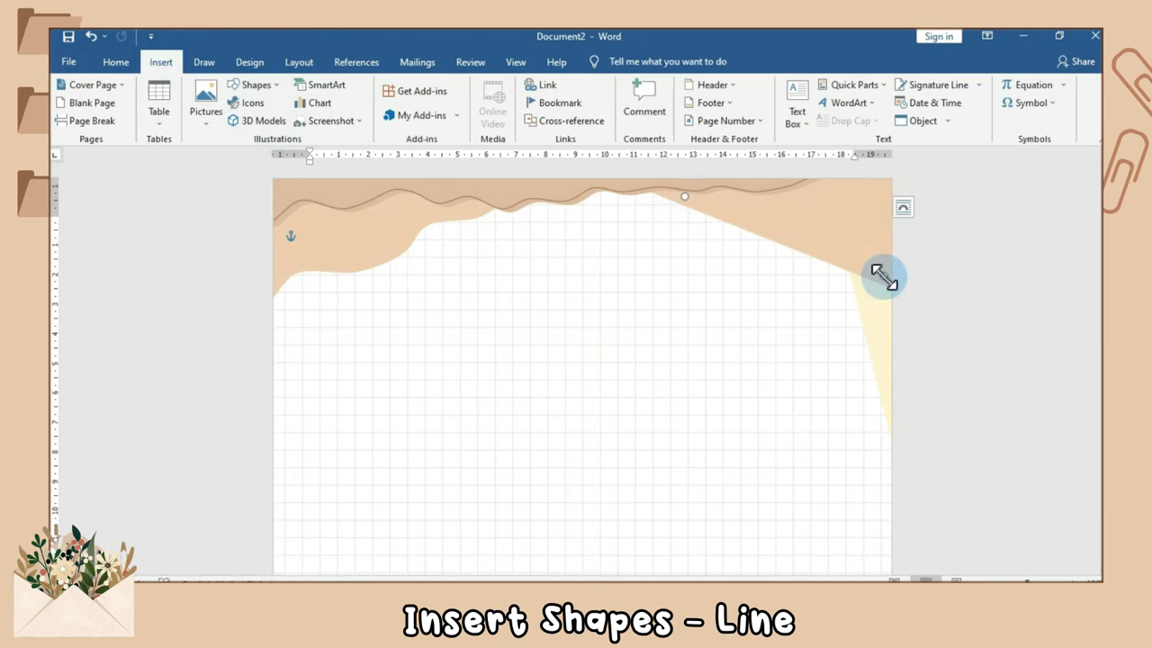
left_click(387, 103)
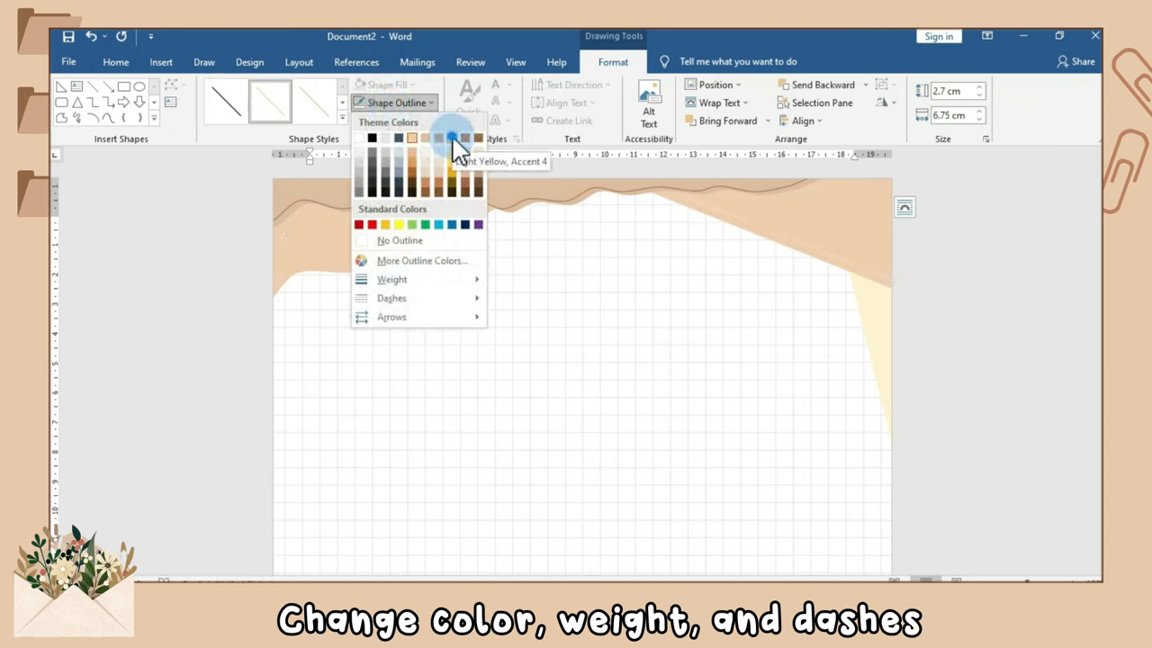
left_click(453, 140)
Step: Make the line 2¼ pt and dashed, extending its end to the page edge
left_click(411, 106)
mouse_move(391, 281)
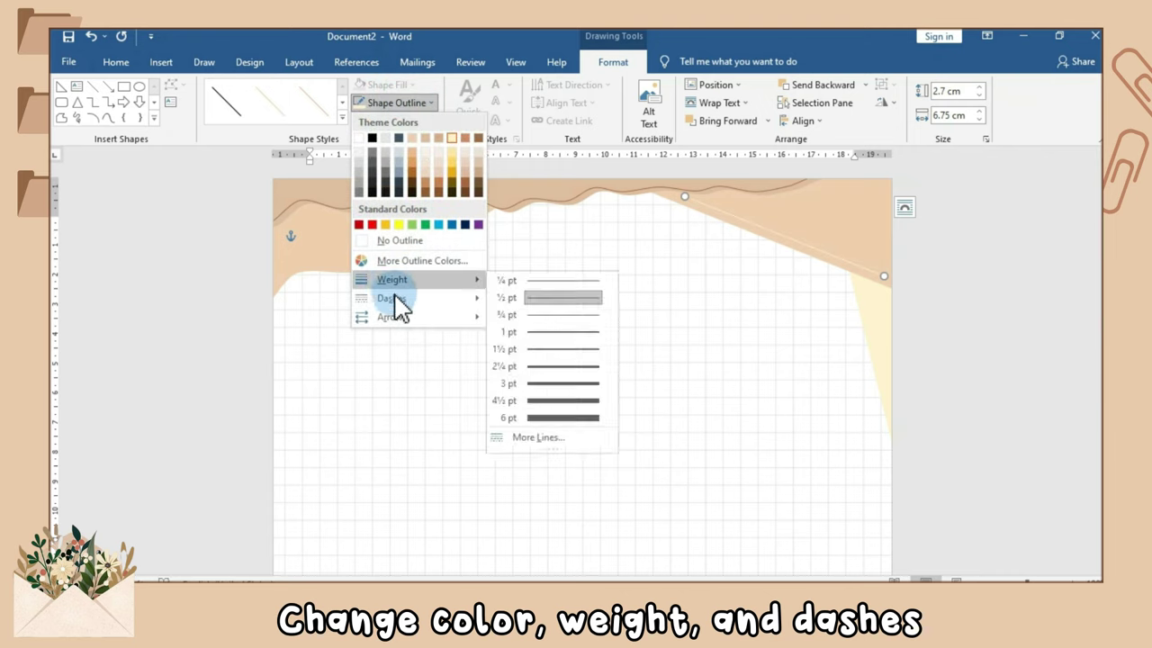
left_click(535, 369)
left_click(405, 105)
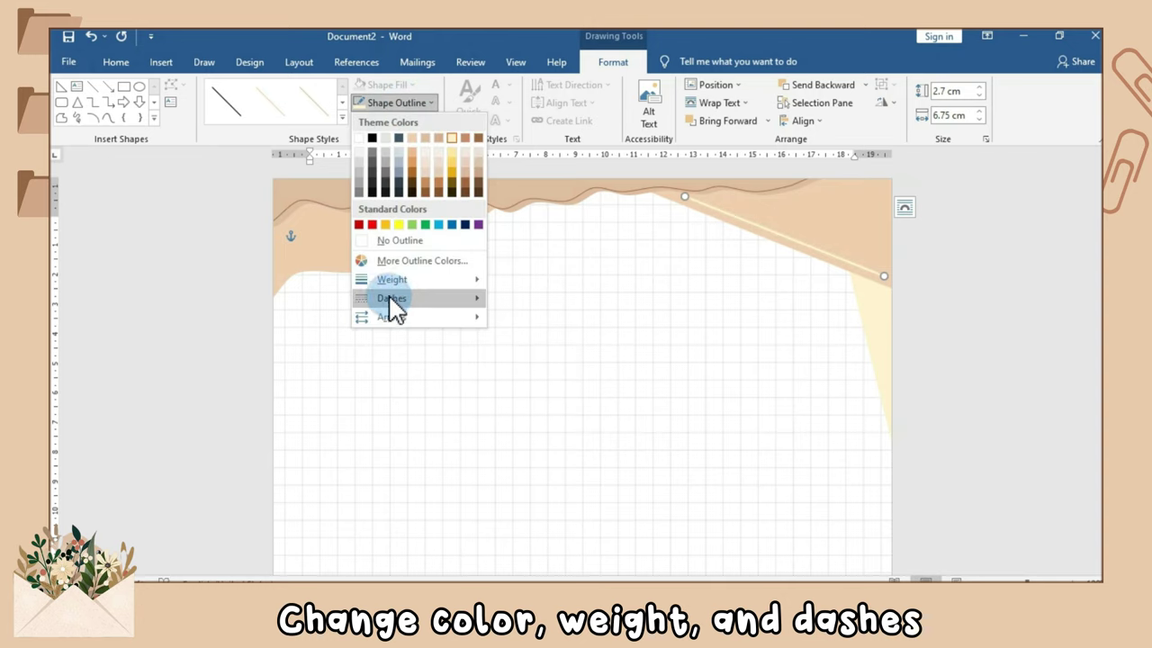
mouse_move(392, 300)
left_click(515, 335)
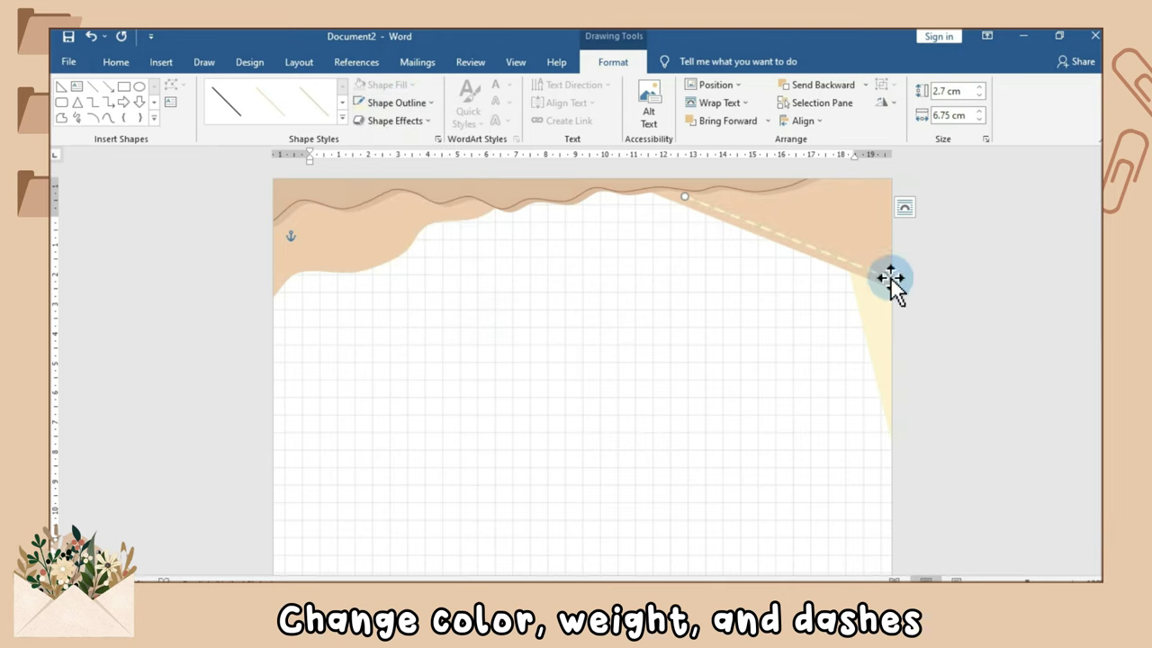
left_click_drag(890, 278, 906, 290)
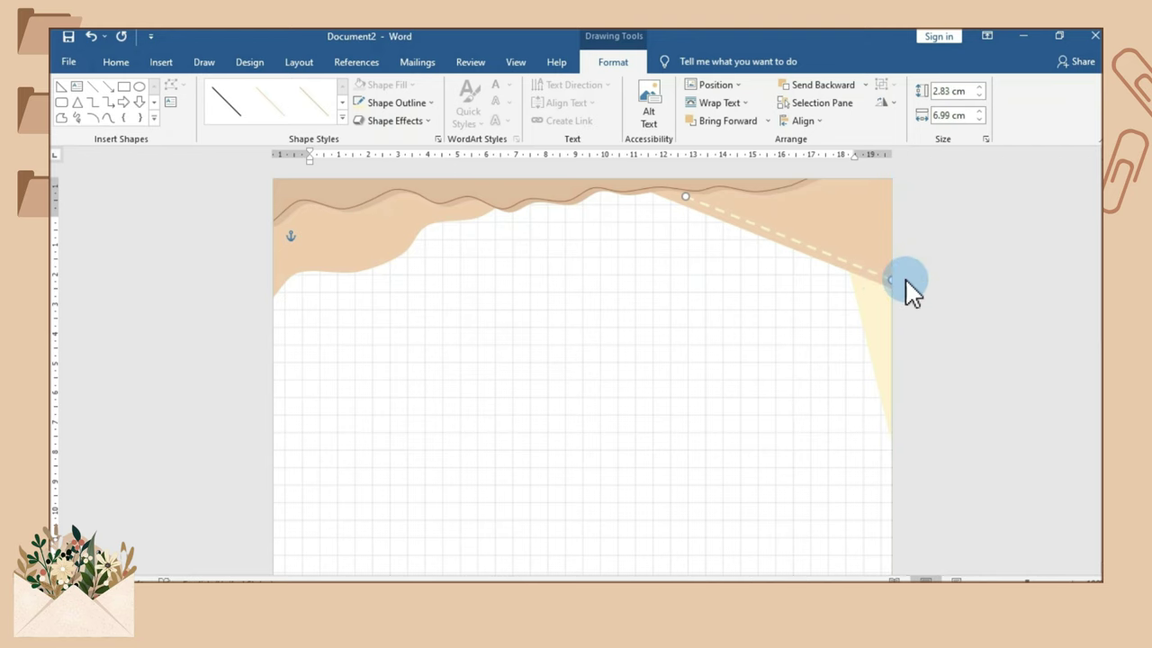
left_click(681, 240)
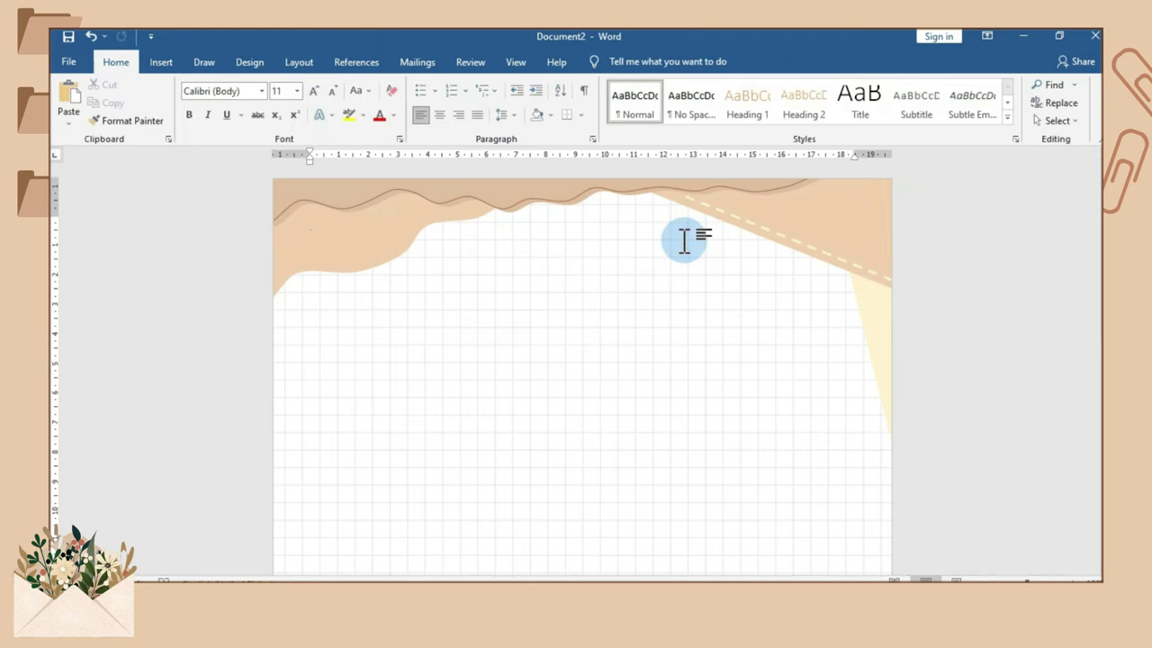
Step: Draw a text box below the top wave and type the title Mutasi Genetik
left_click(173, 62)
left_click(255, 85)
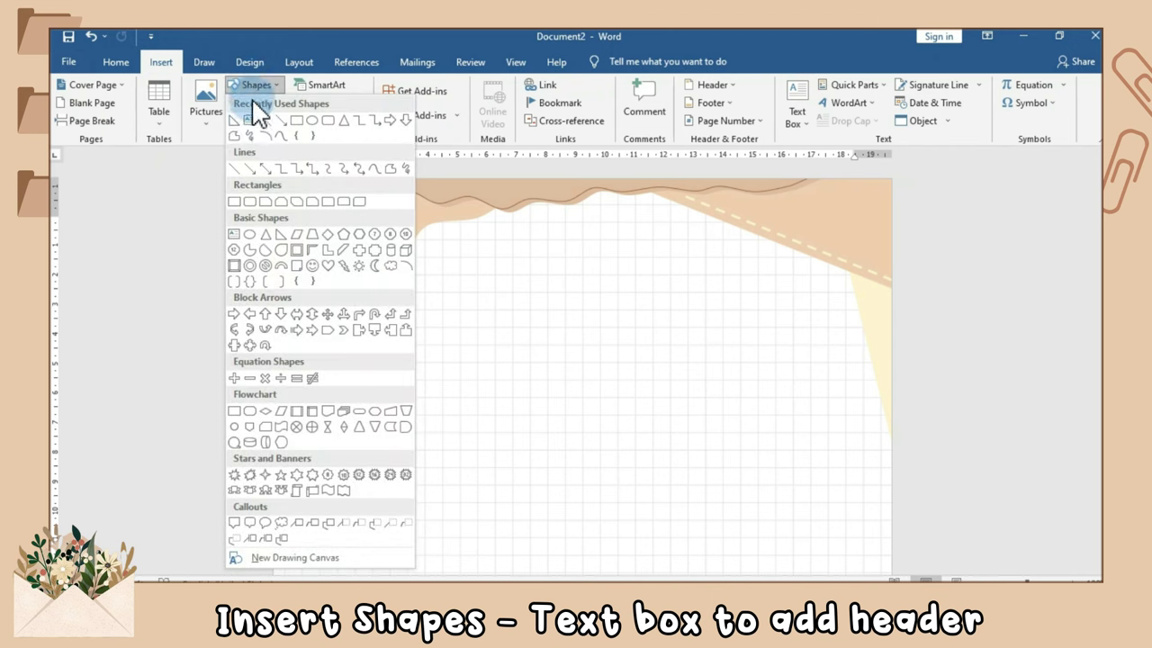
left_click(253, 121)
left_click_drag(470, 235, 686, 302)
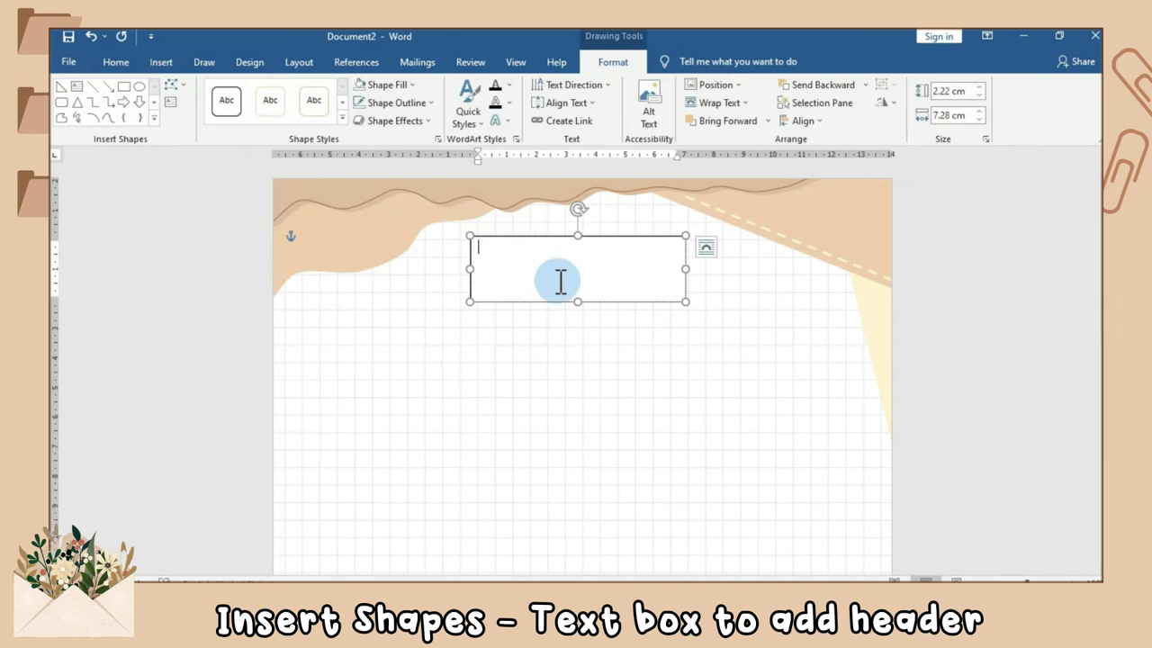
type("Mutasi Genetik")
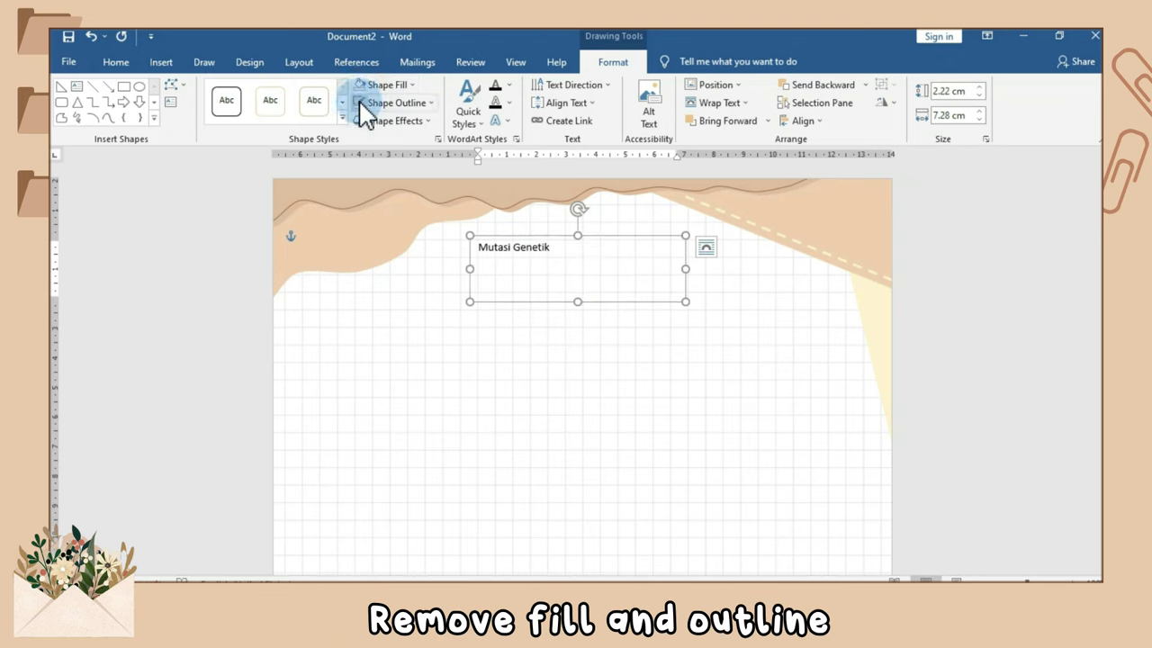
Step: Set the title font to Muthiara and enlarge the text
left_click(113, 61)
left_click(220, 90)
type("Muthiara -Demo")
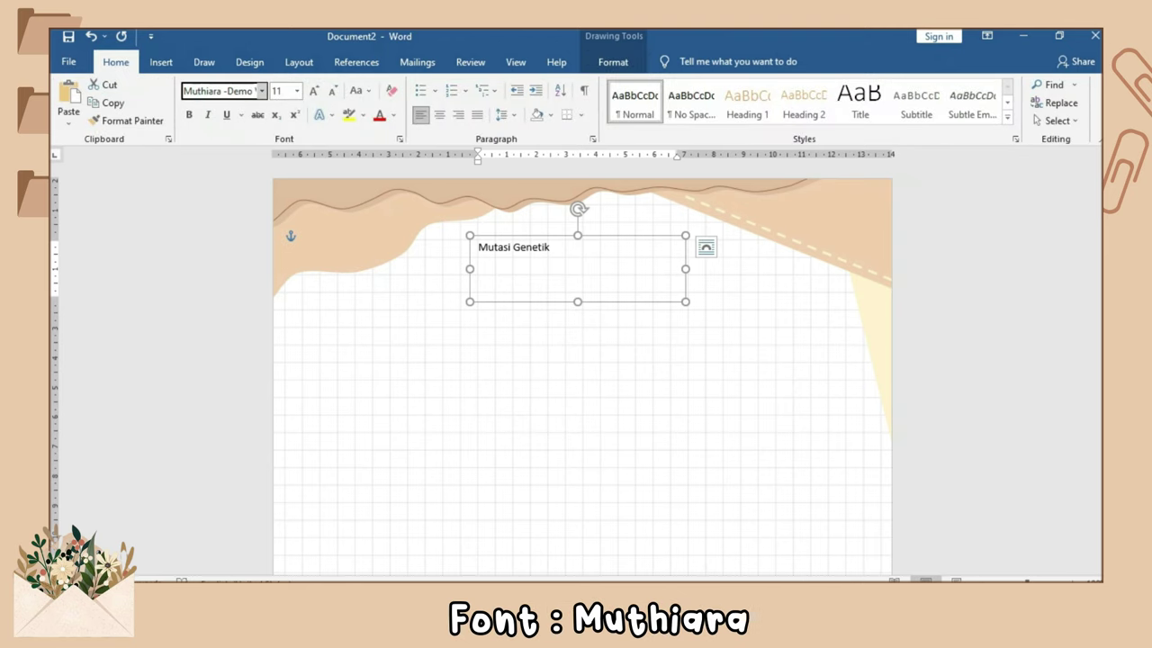
left_click(321, 93)
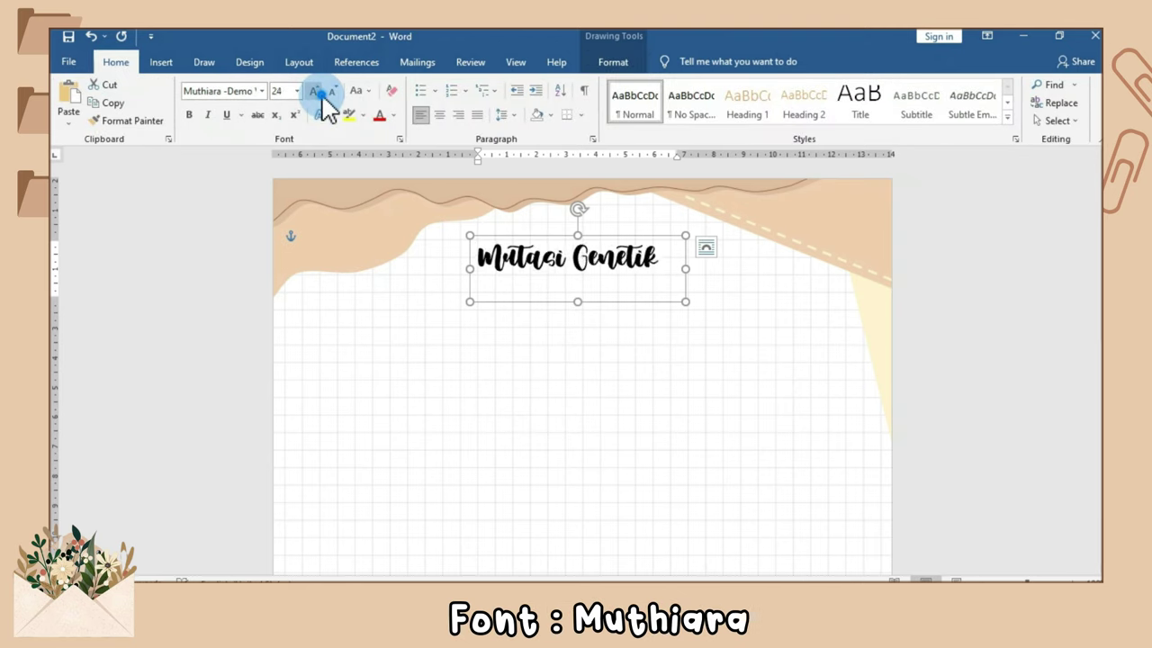
left_click(321, 93)
left_click(333, 91)
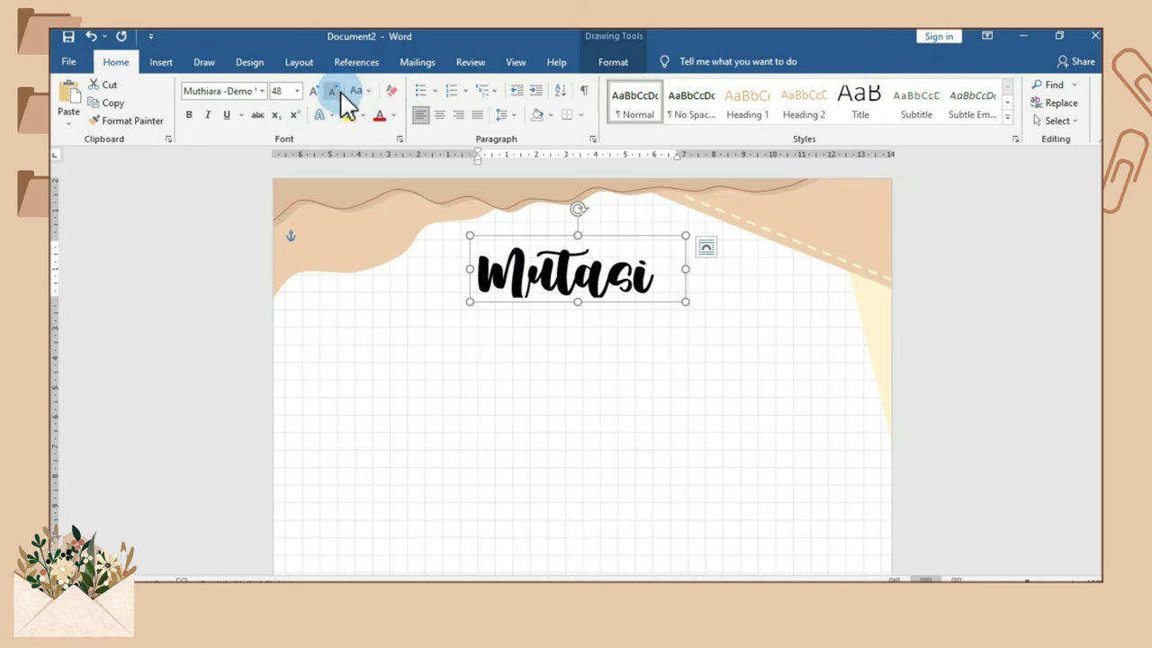
Step: Set the title to 36 pt, fit the box and centre it near the page top
left_click_drag(685, 301, 796, 312)
left_click_drag(470, 274, 405, 273)
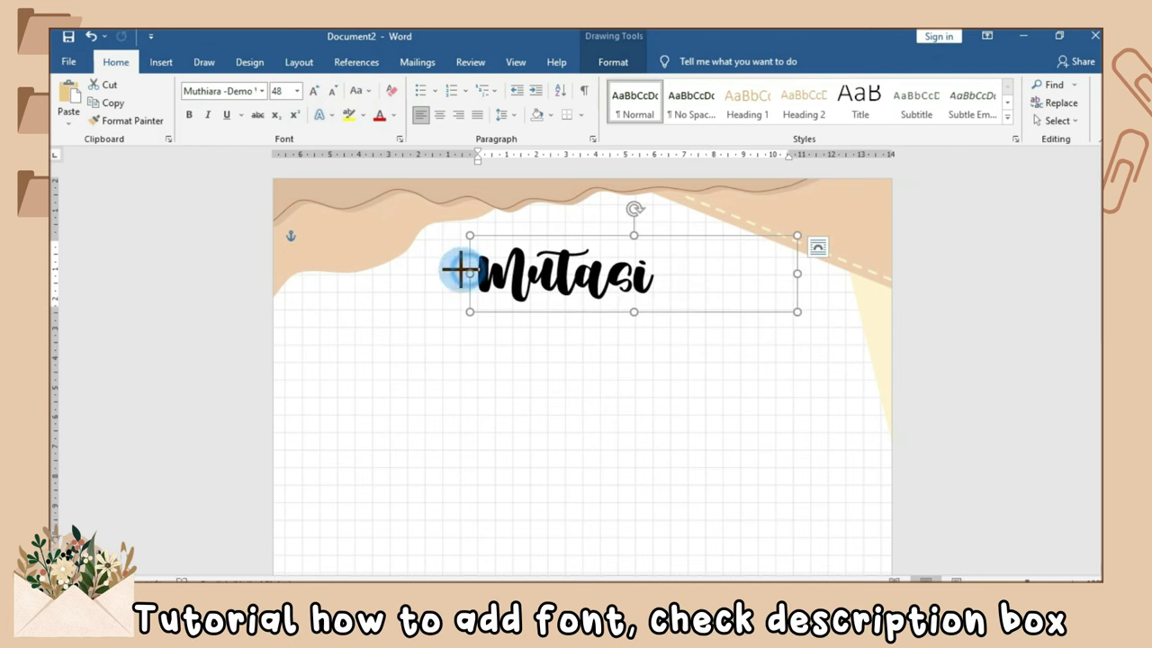
type("Genetik")
left_click_drag(586, 236, 577, 224)
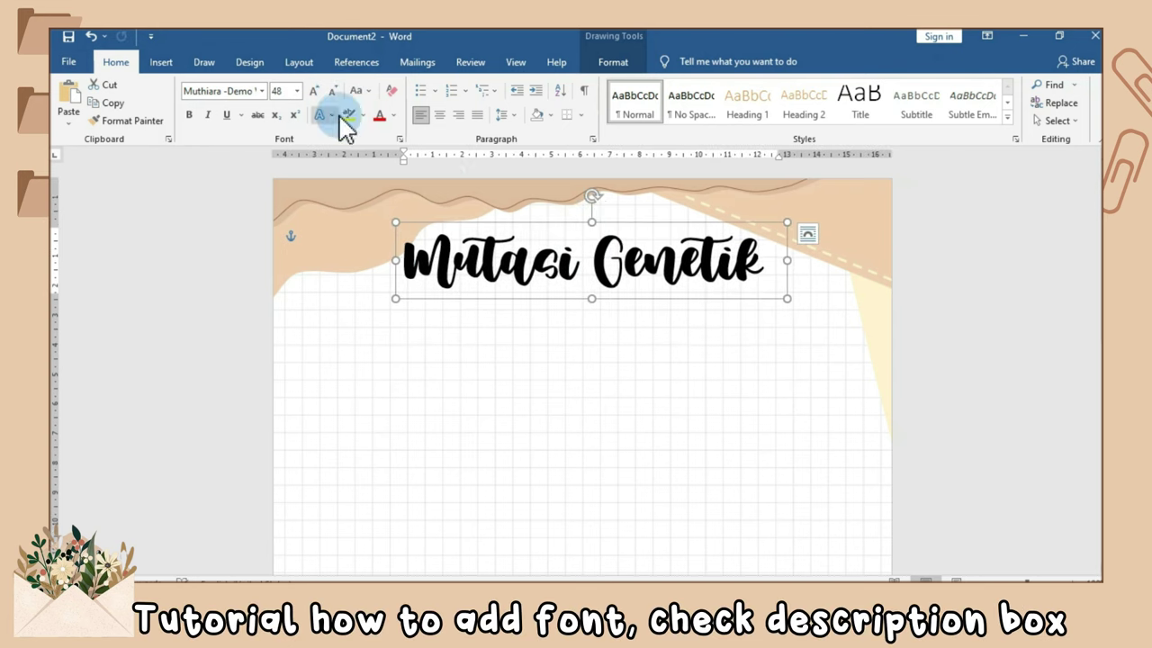
left_click(332, 92)
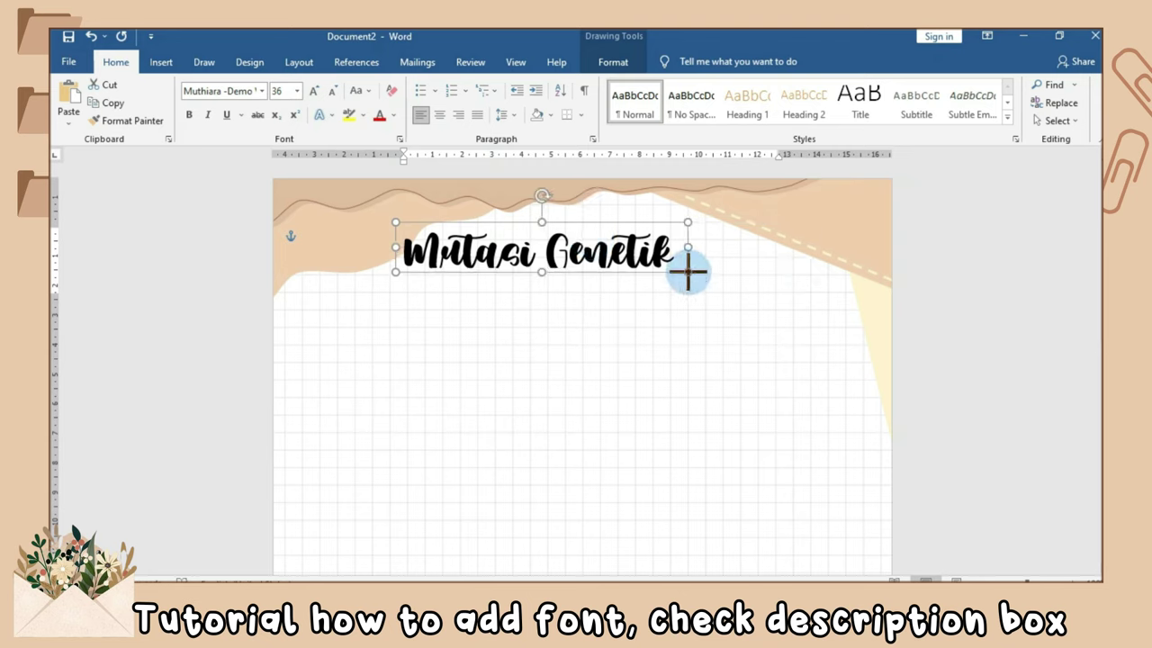
left_click_drag(787, 299, 703, 286)
left_click(440, 114)
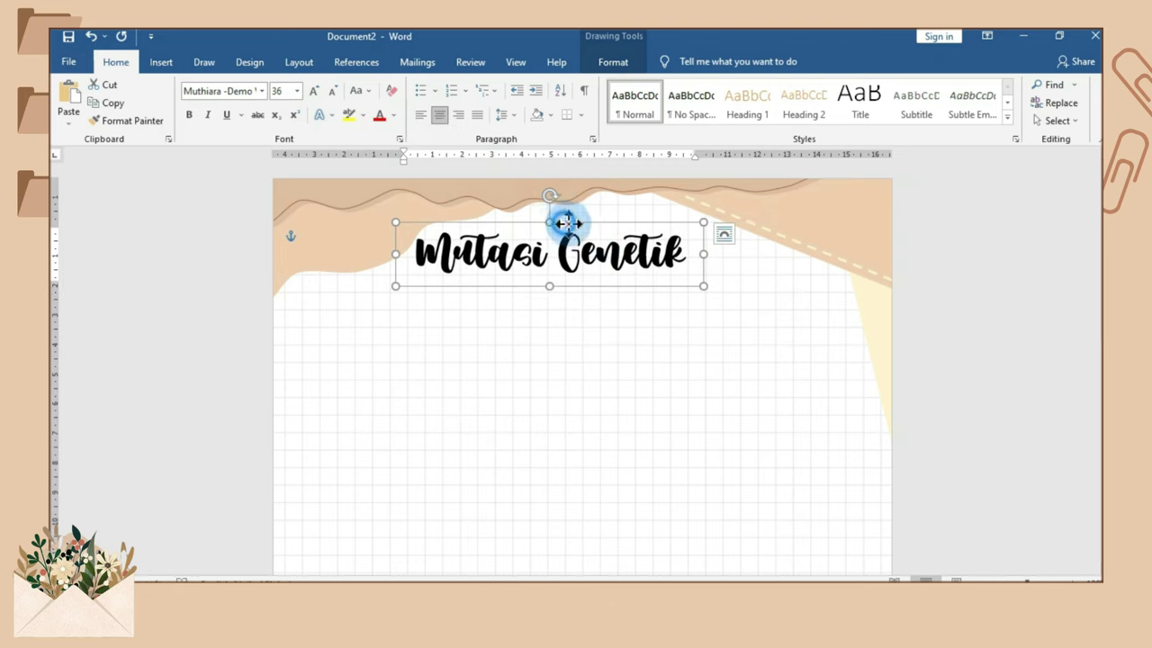
left_click_drag(565, 222, 598, 231)
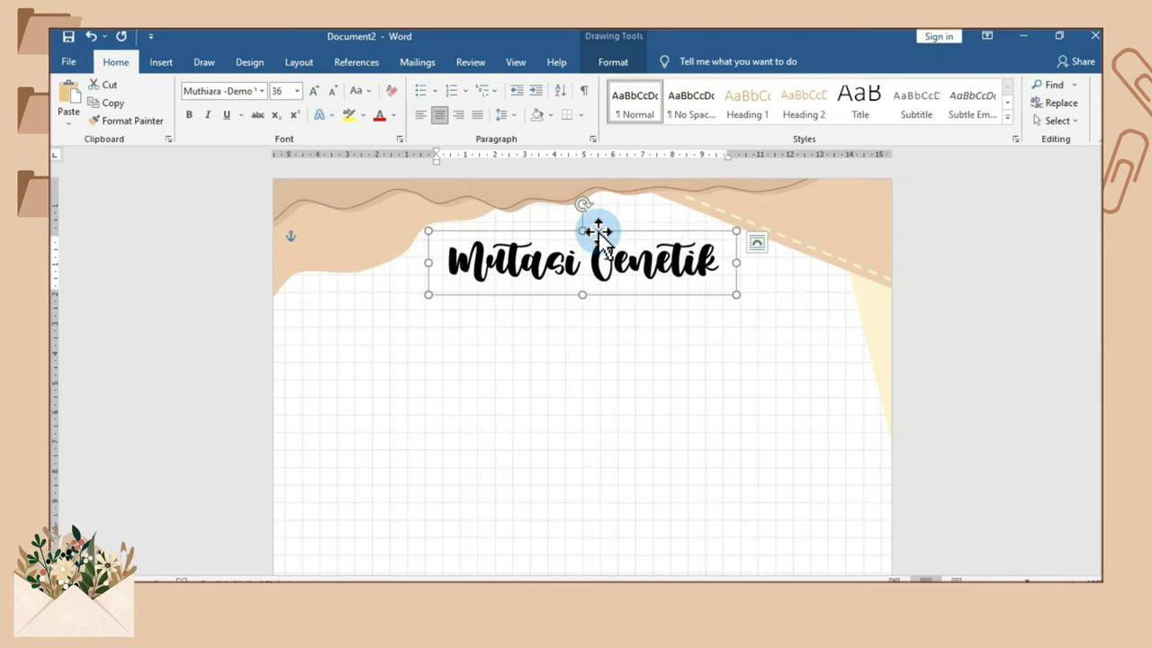
Step: Give the title a fully opaque, unblurred outer shadow in light tan
left_click(614, 62)
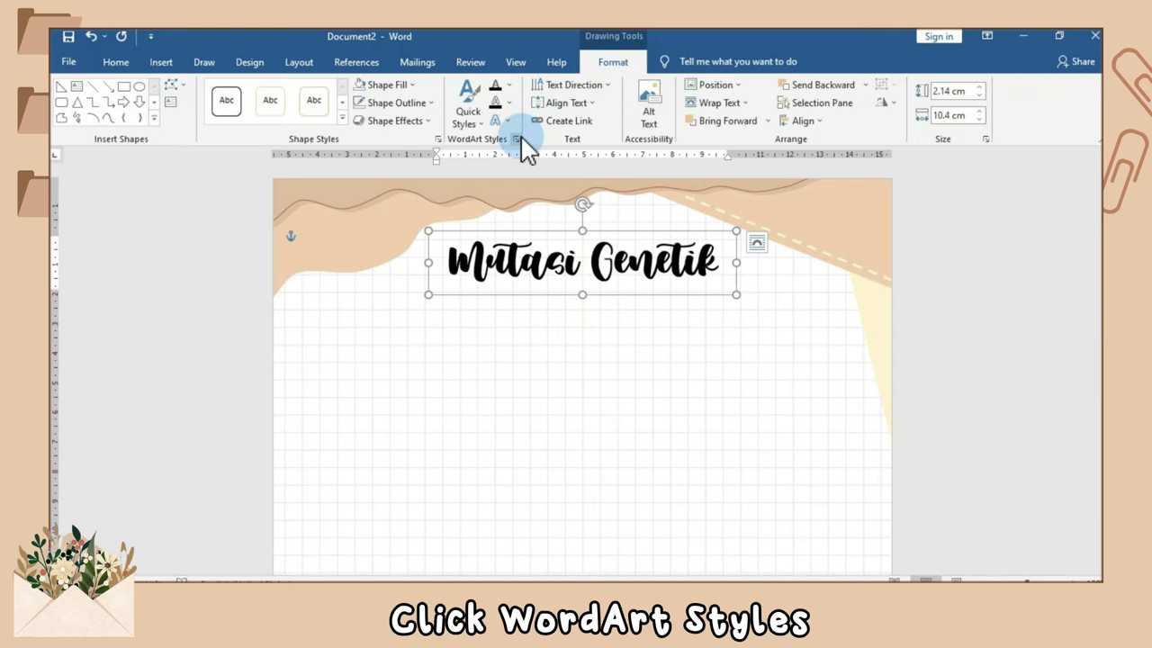
left_click(519, 138)
left_click(927, 253)
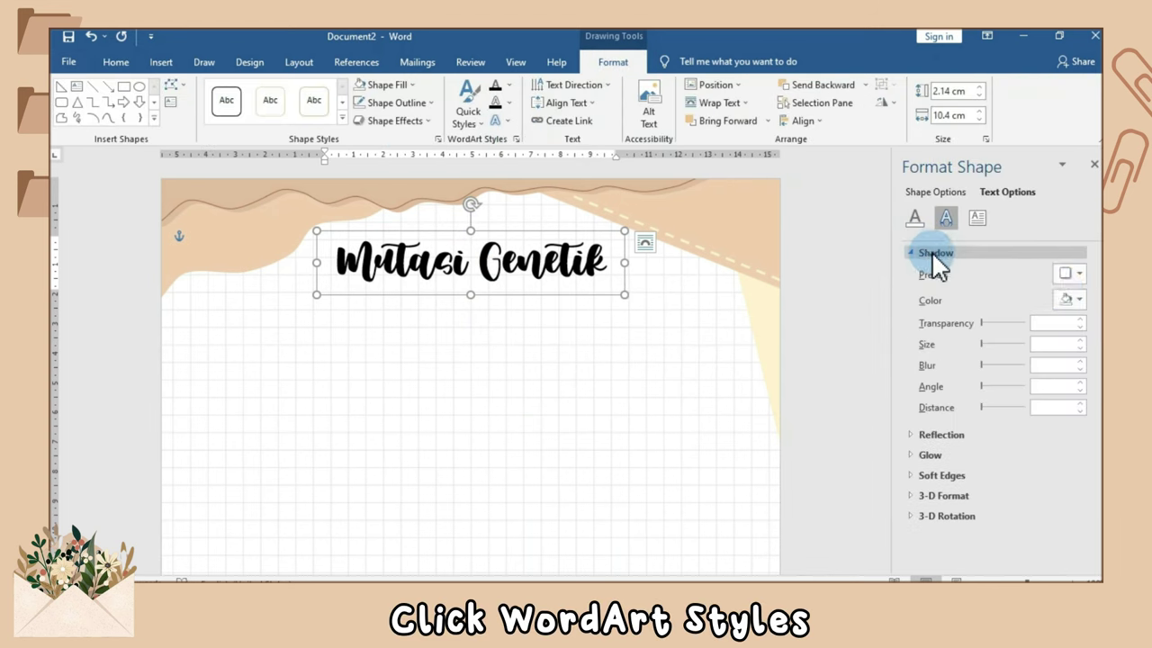
left_click(1071, 278)
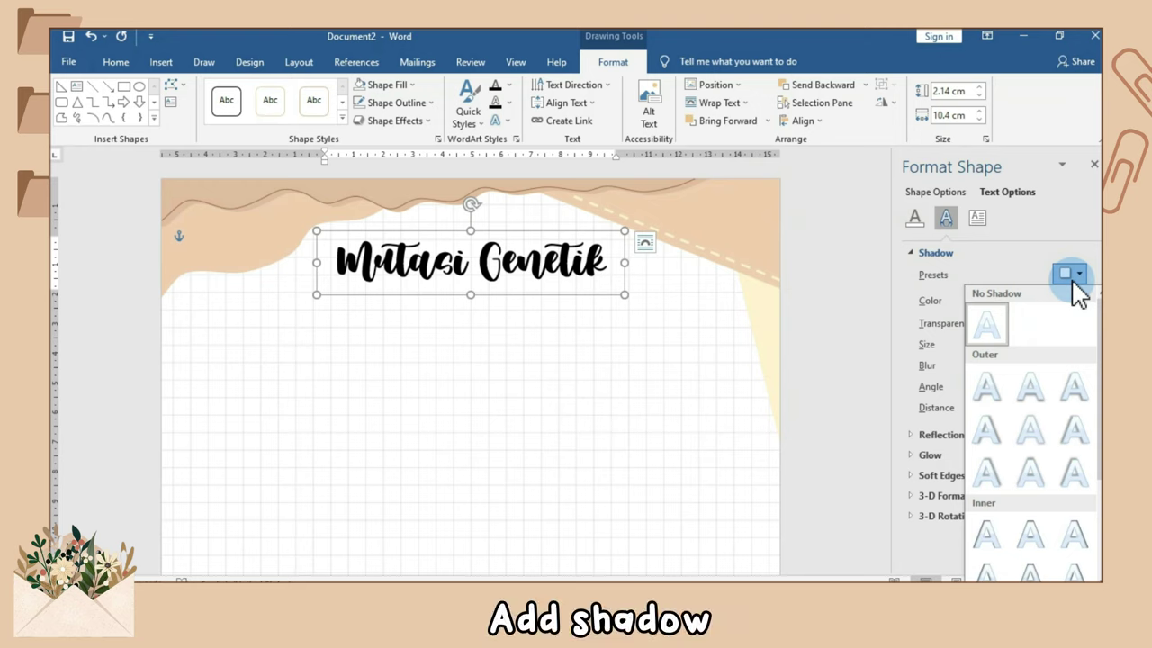
left_click(982, 374)
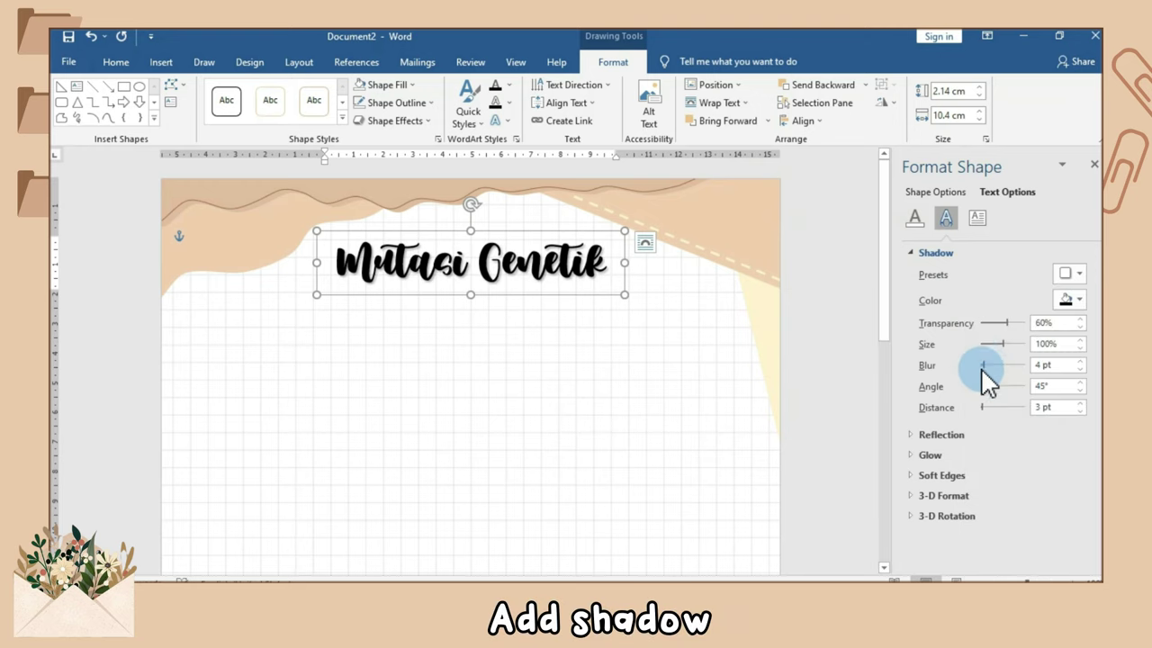
left_click_drag(1008, 322, 979, 322)
left_click_drag(986, 365, 977, 364)
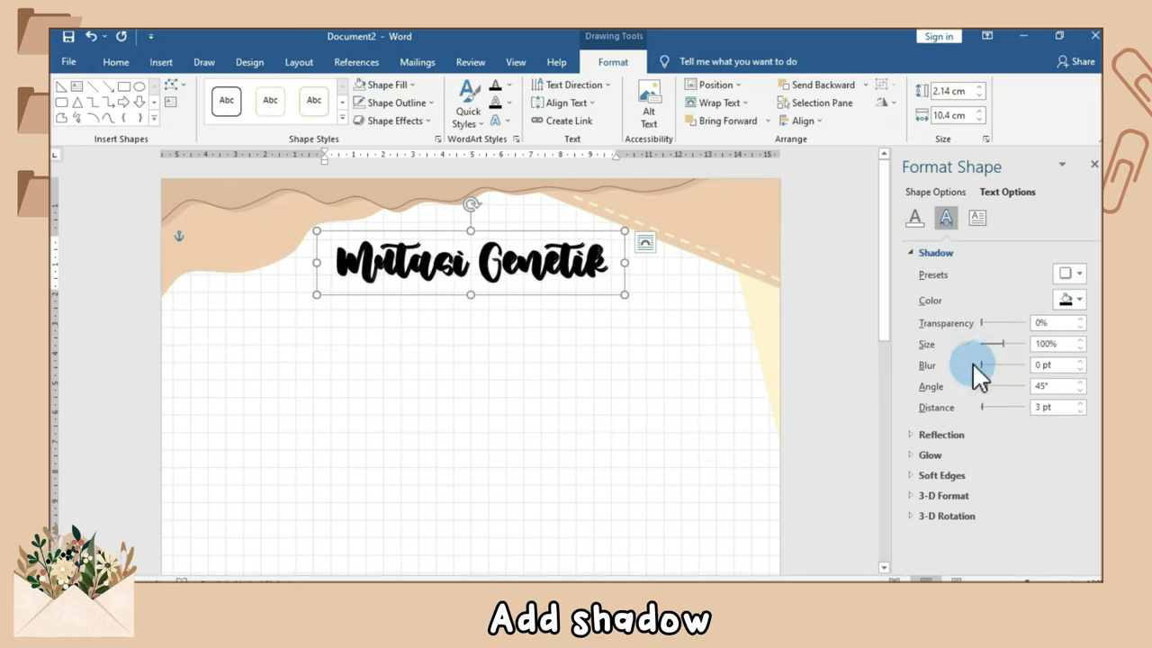
left_click(1067, 300)
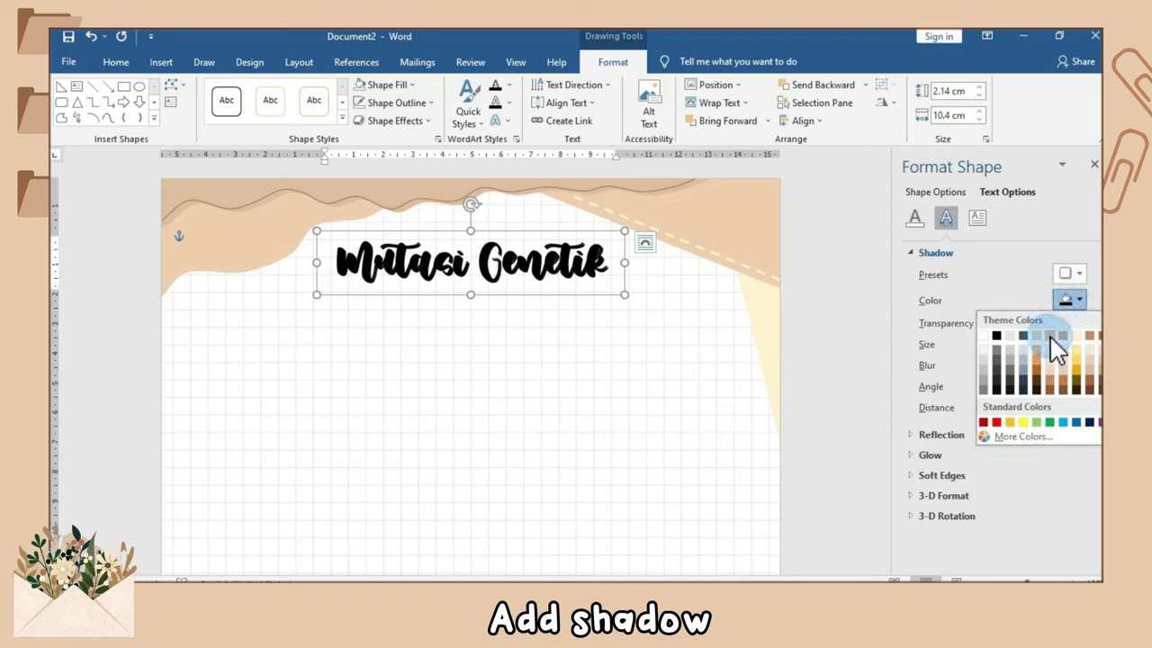
left_click(1049, 334)
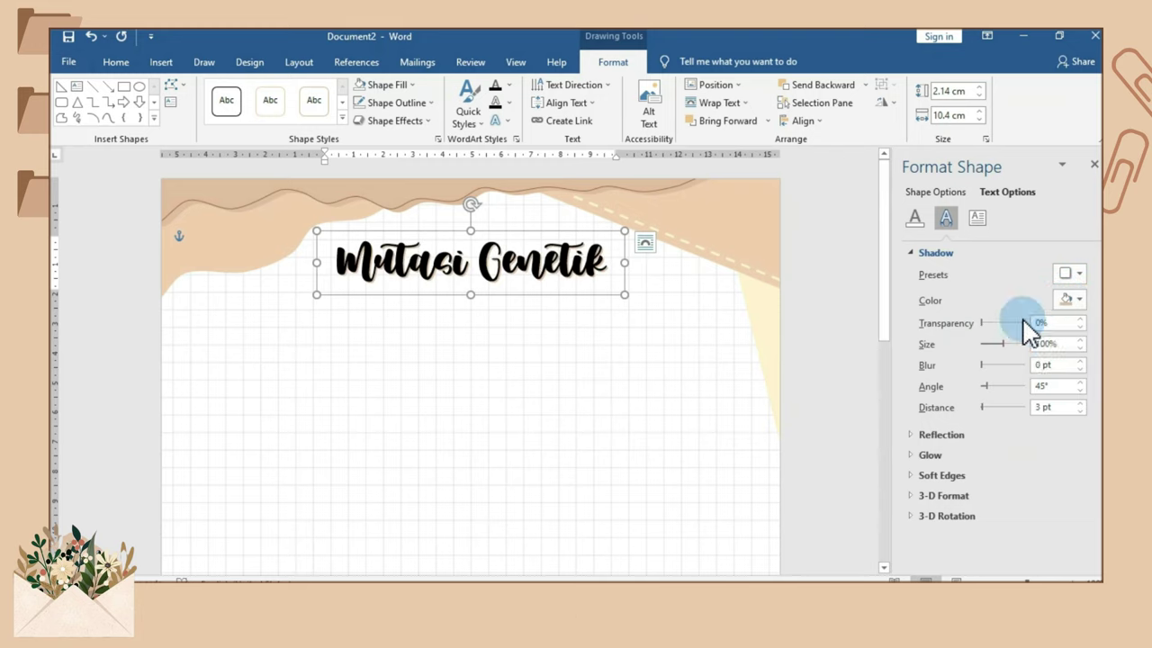
Step: Switch the title's text fill to a gradient and remove the extra stops
left_click(913, 219)
left_click(936, 255)
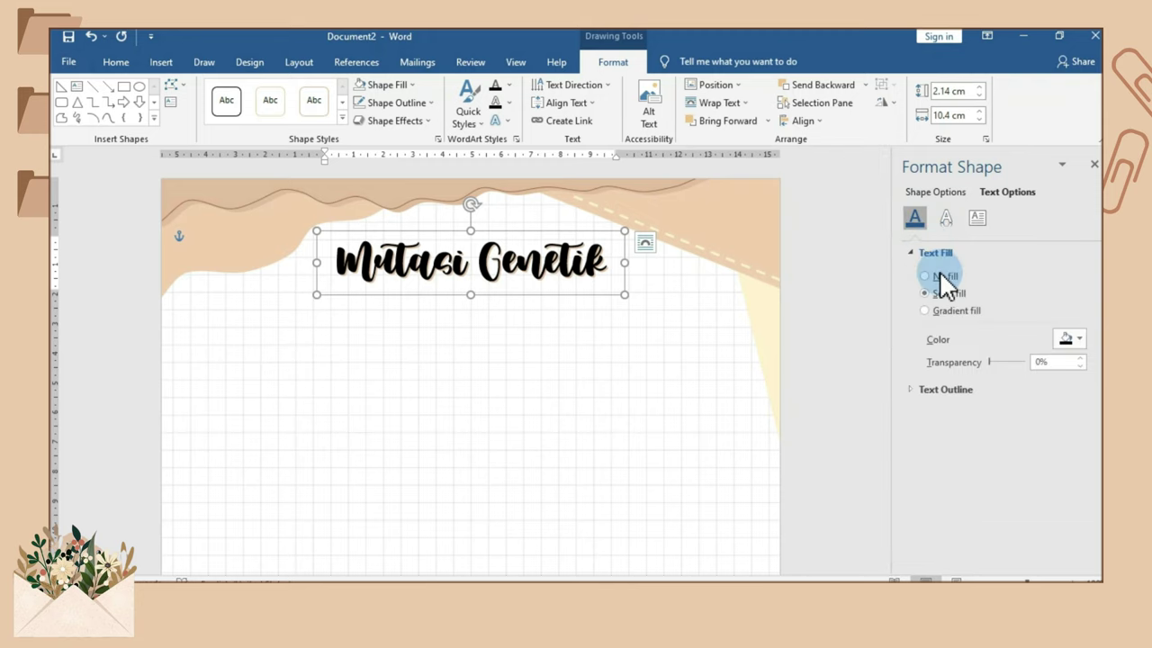
left_click(936, 310)
left_click(1075, 449)
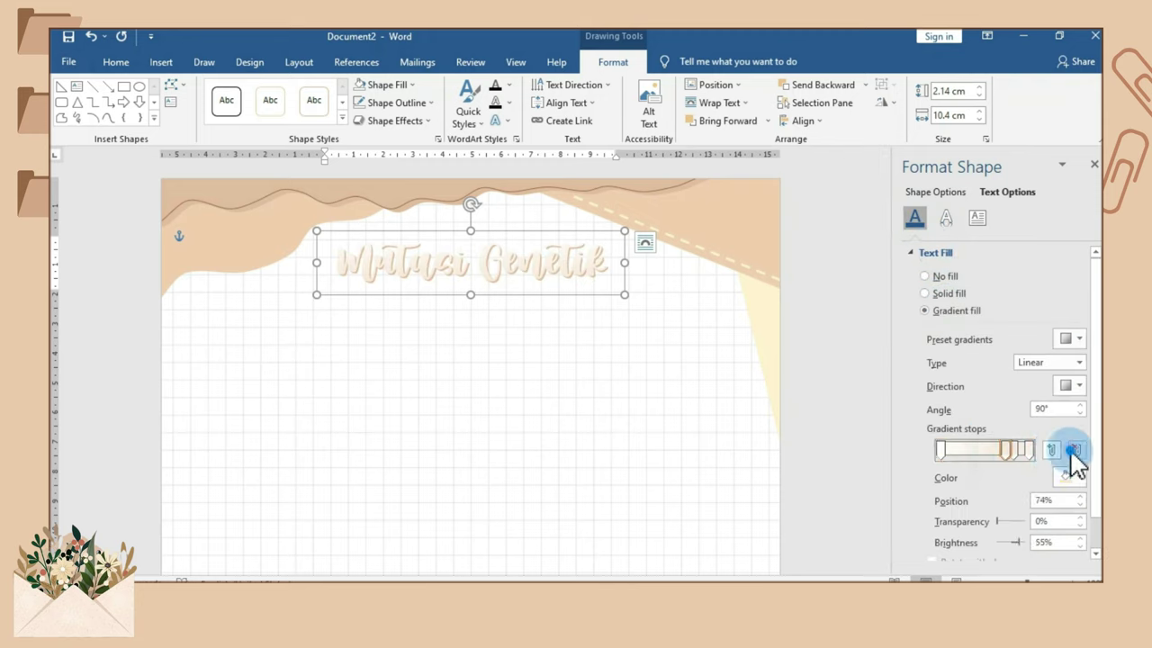
left_click(1011, 449)
left_click(1075, 449)
Step: Colour the gradient stops with brown theme colours and add a middle stop
left_click(942, 449)
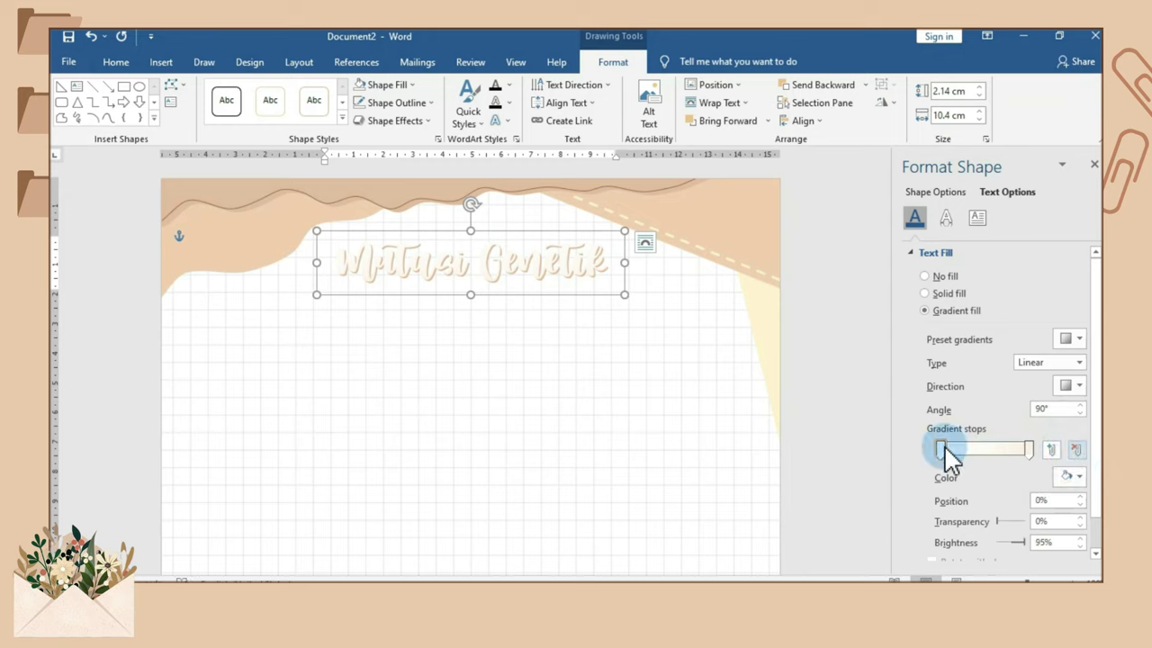
left_click(1068, 477)
left_click(1094, 357)
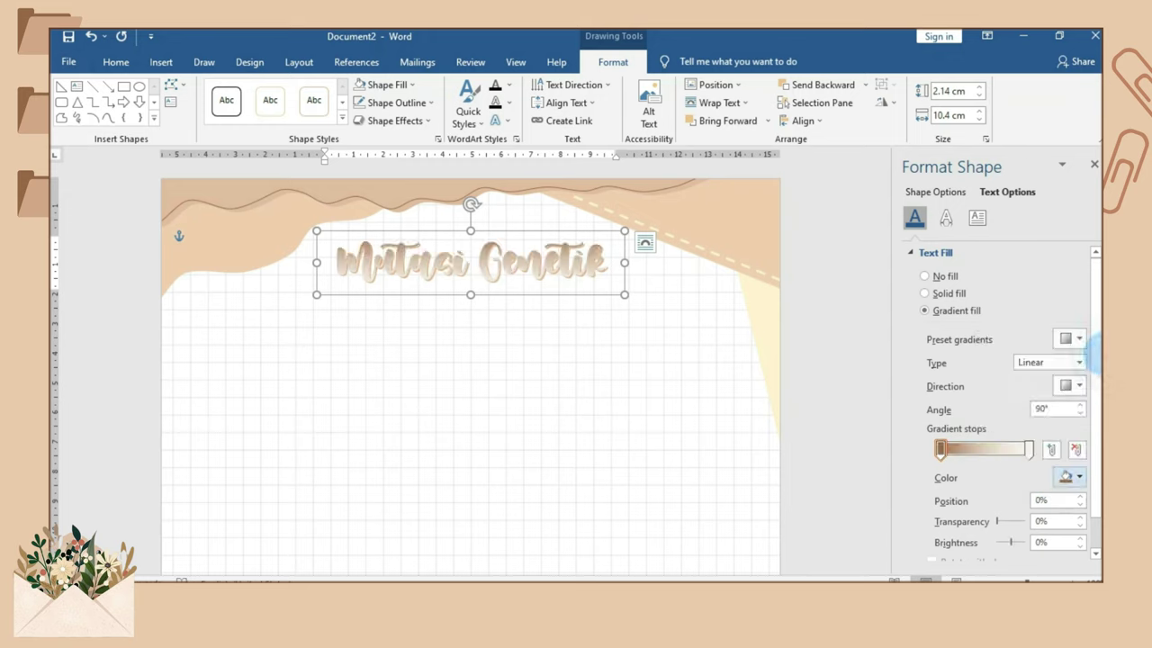
left_click(1023, 450)
left_click(1068, 477)
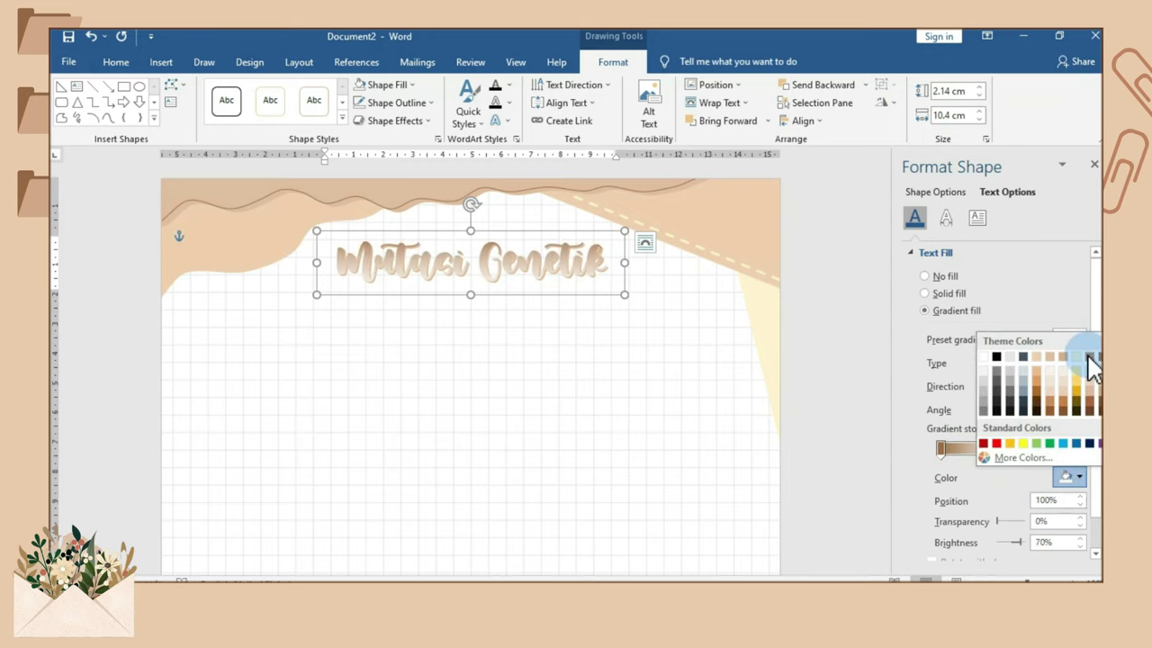
left_click(1092, 358)
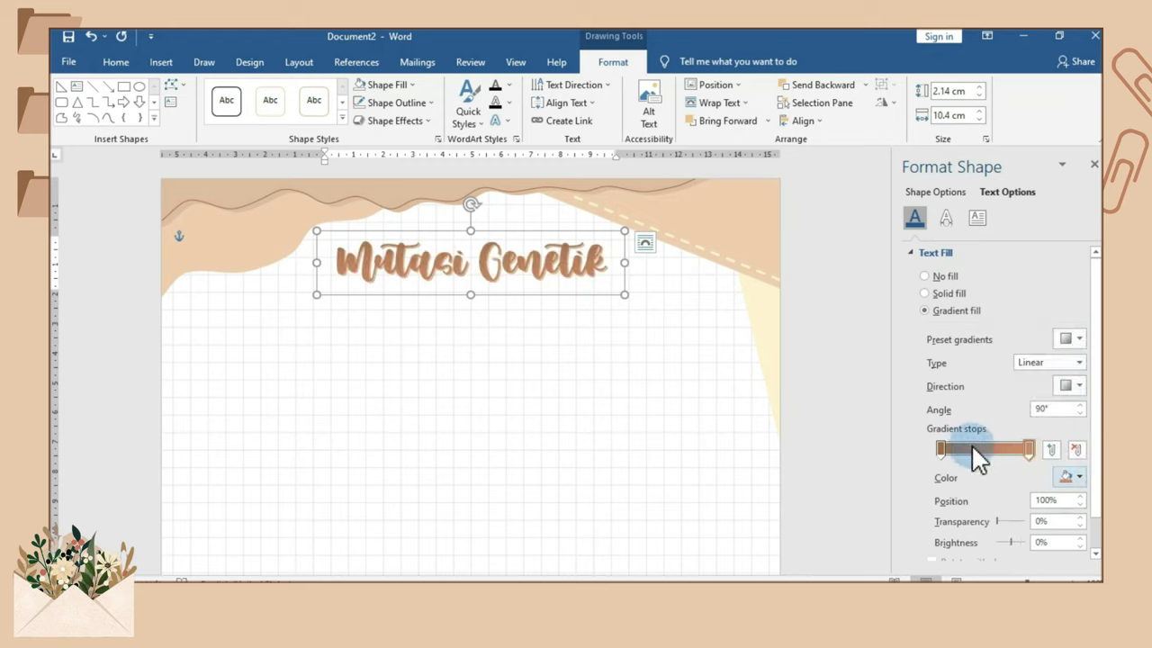
left_click(1000, 448)
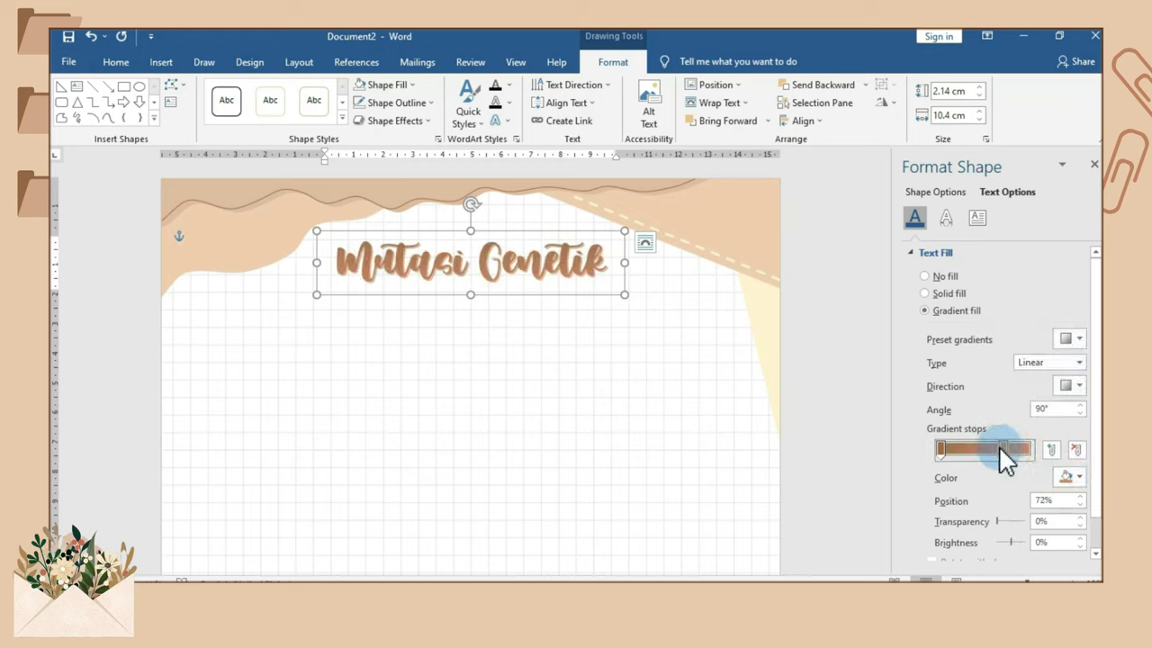
left_click_drag(991, 446, 988, 446)
Step: Give the title text a solid line outline in the chosen colour
left_click(915, 254)
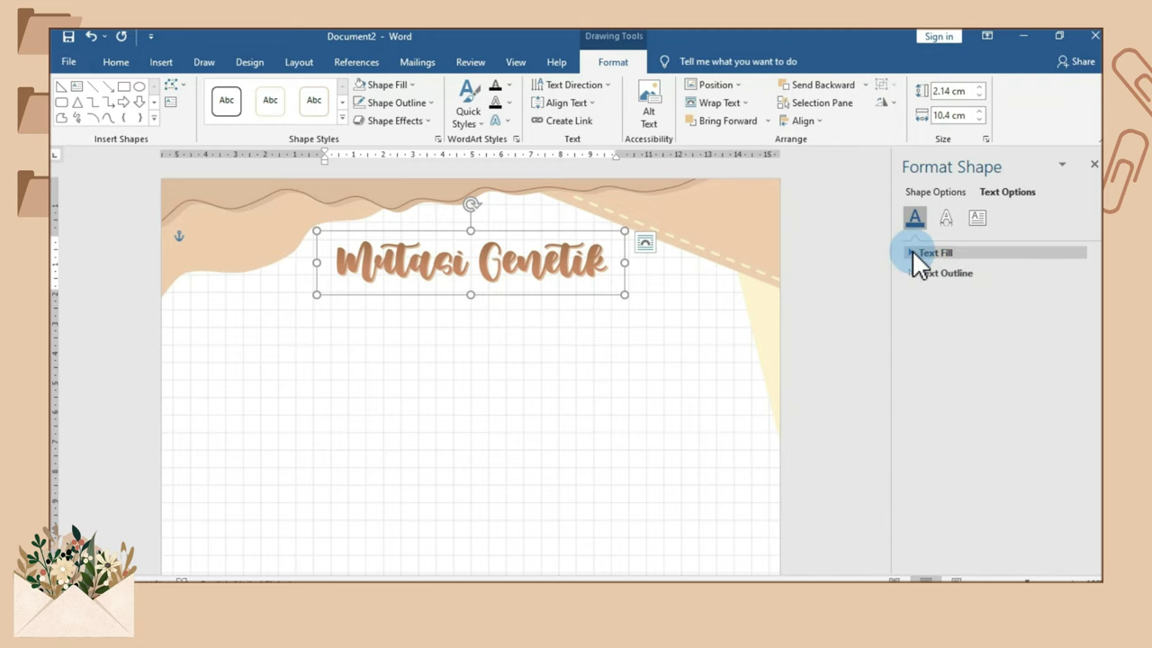
left_click(921, 273)
left_click(938, 312)
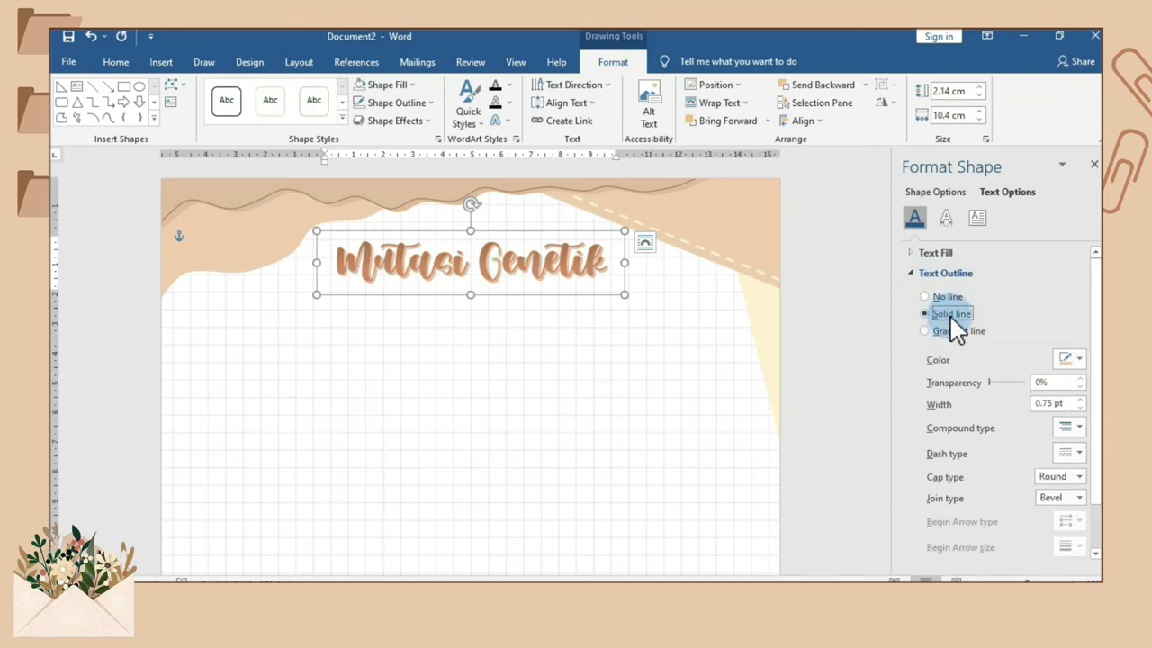
left_click(1068, 358)
left_click(987, 392)
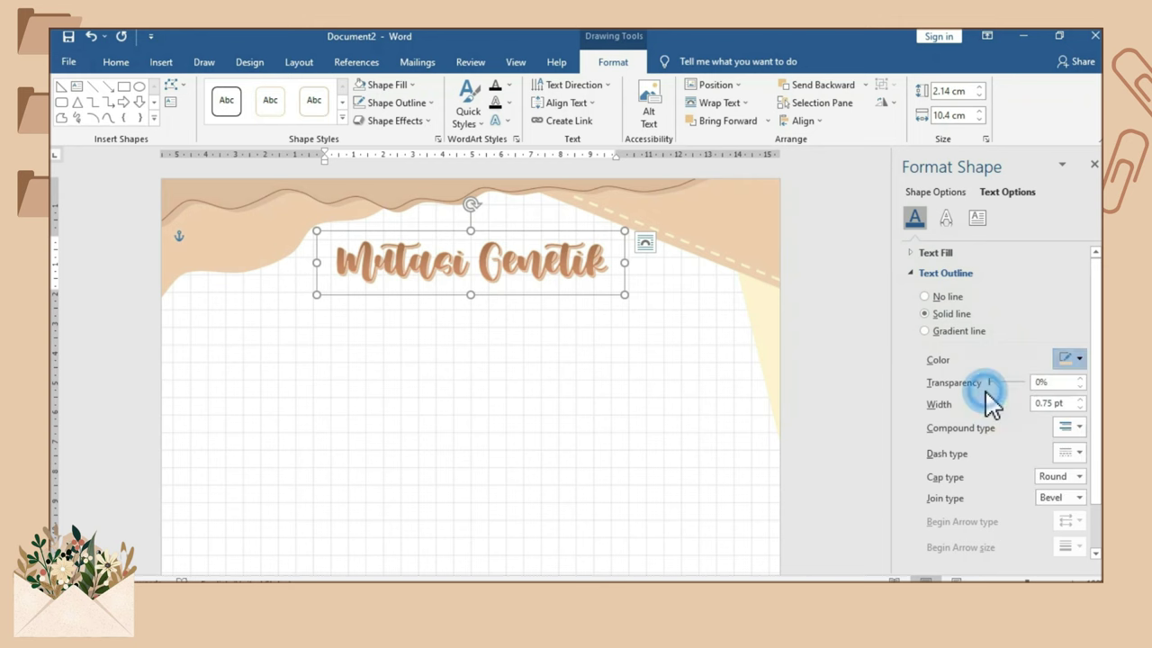
left_click(1094, 164)
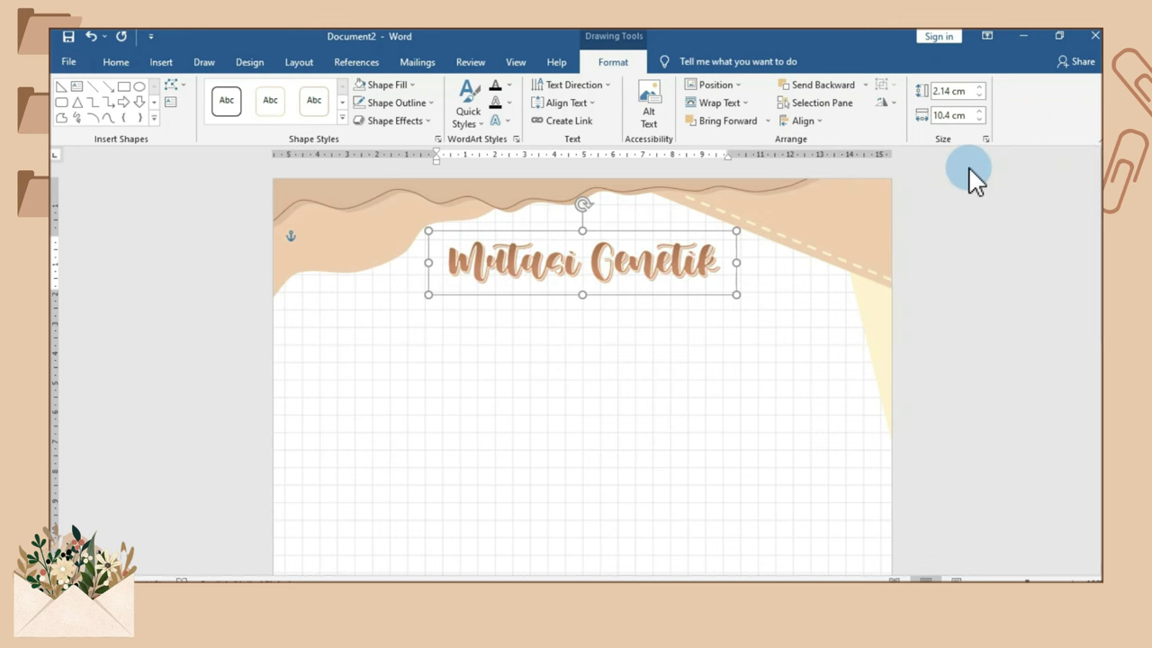
left_click(968, 179)
Step: Trace a wavy freeform around the title, fill it pale yellow and send it behind the text
left_click(162, 62)
left_click(252, 87)
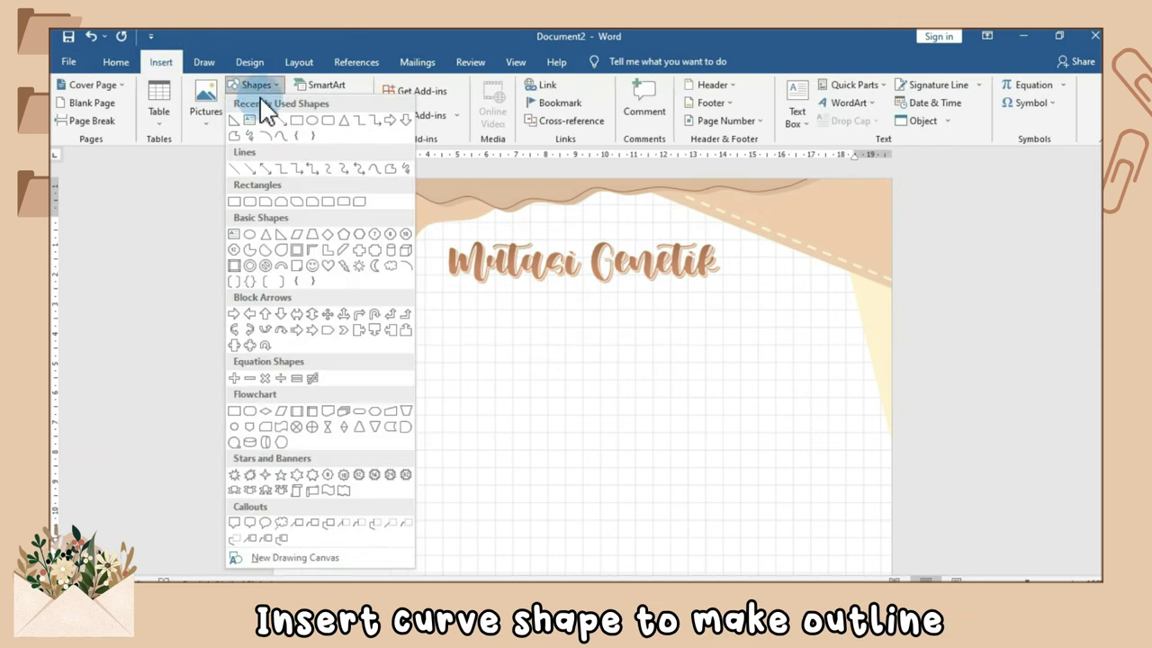
left_click(279, 133)
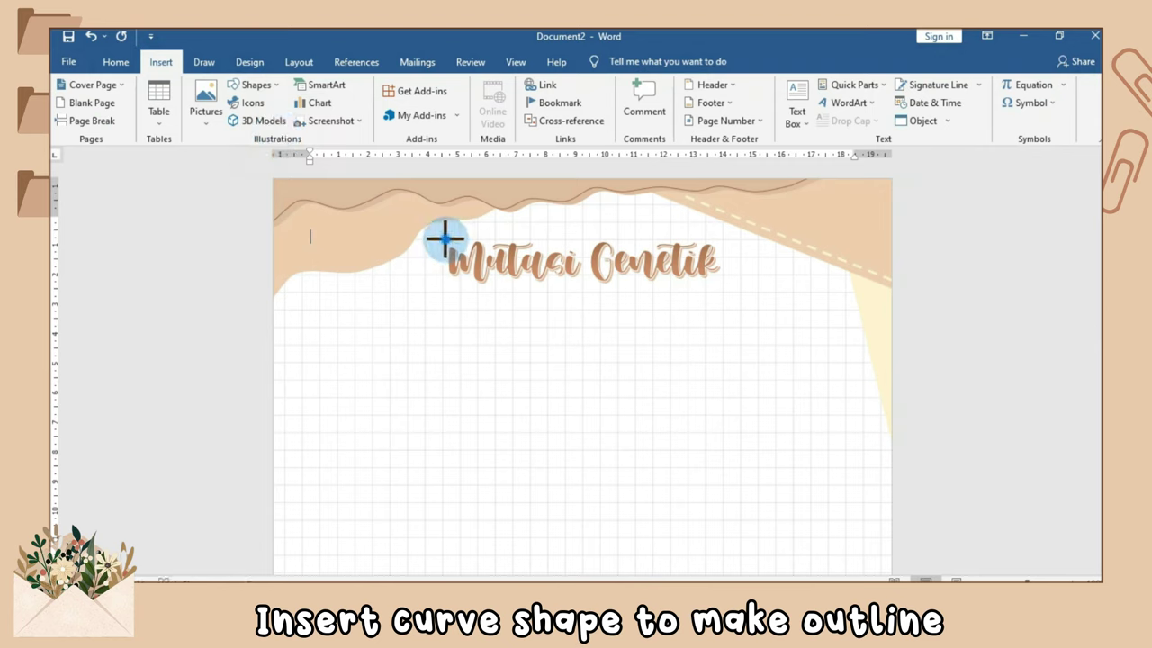
left_click(446, 238)
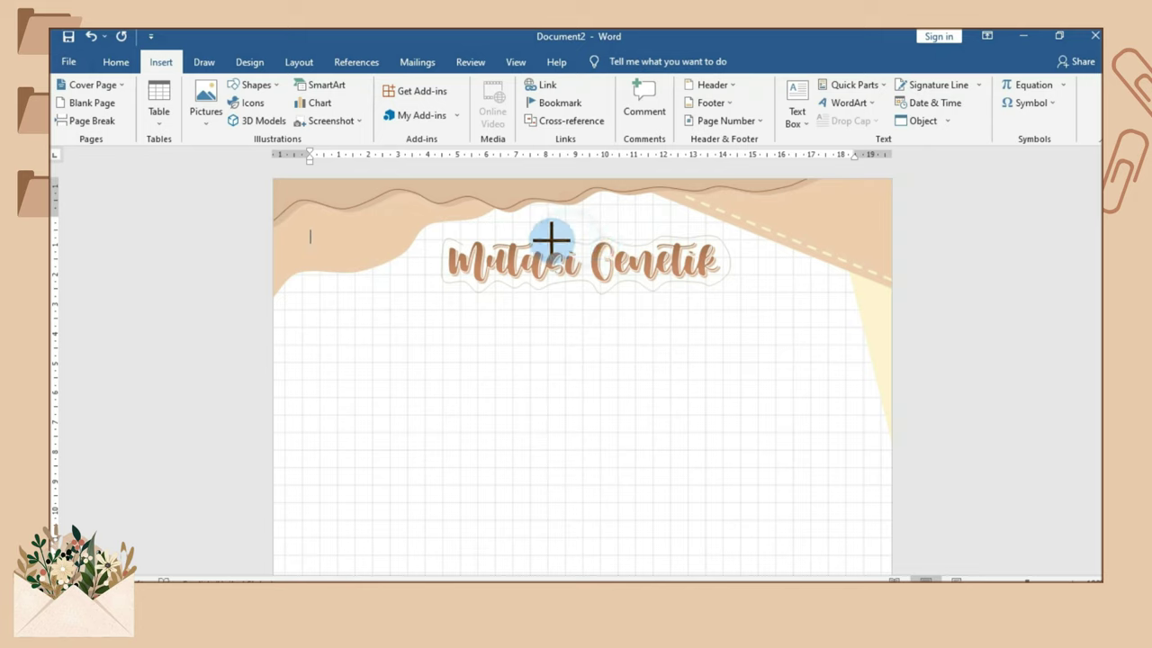
left_click(469, 235)
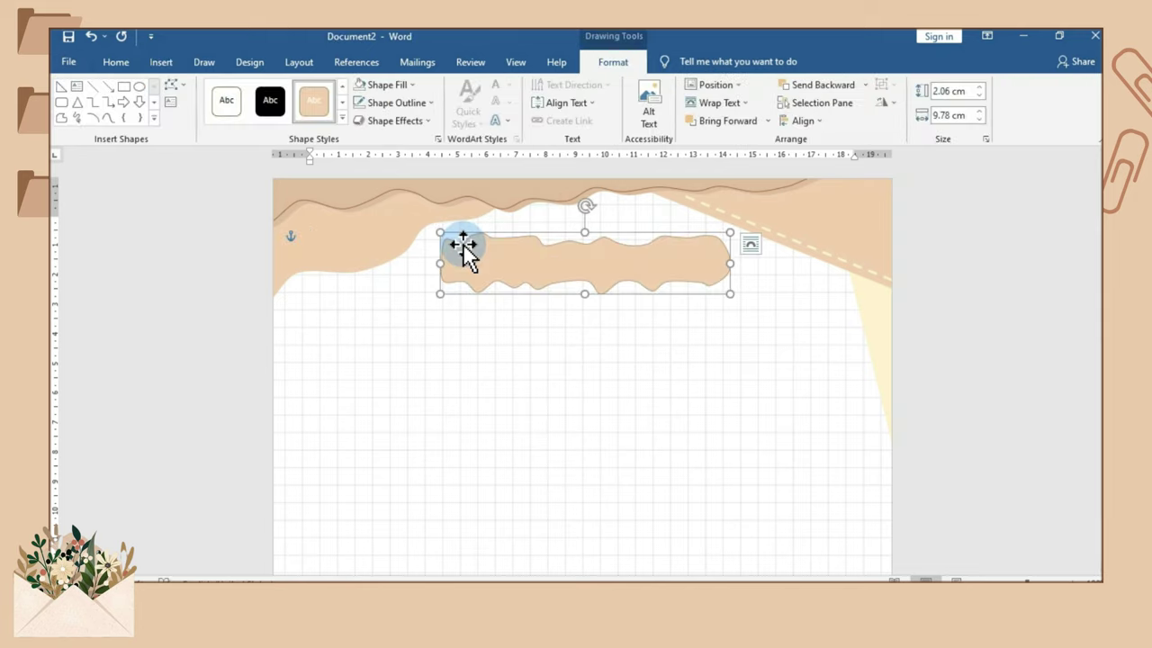
left_click(387, 85)
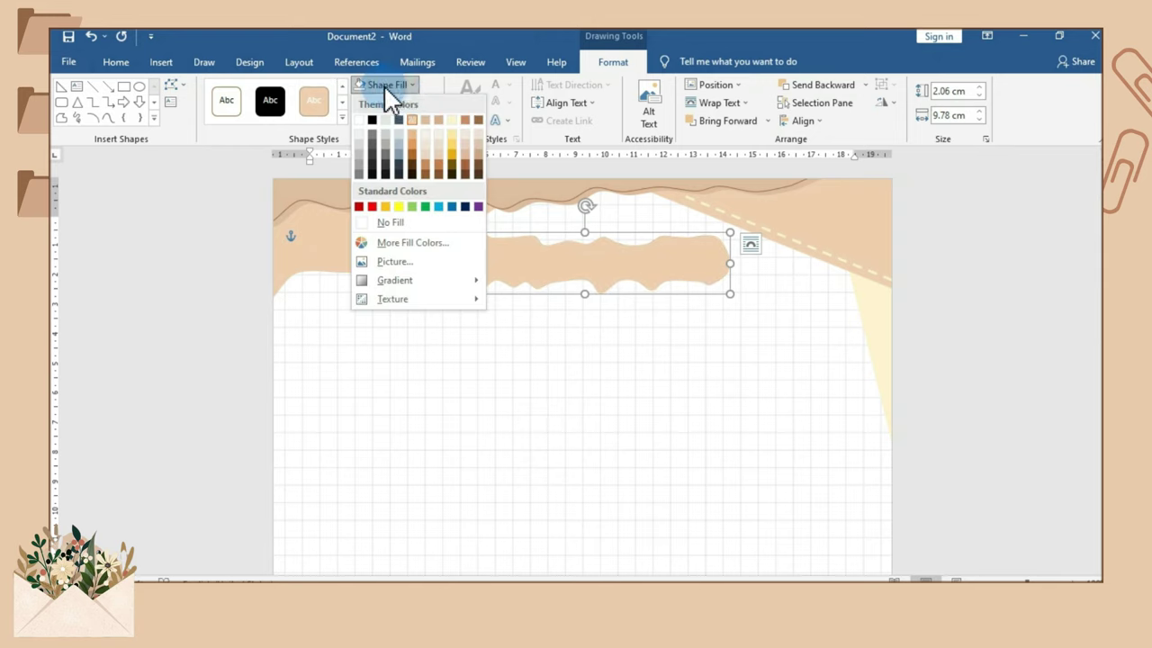
left_click(451, 130)
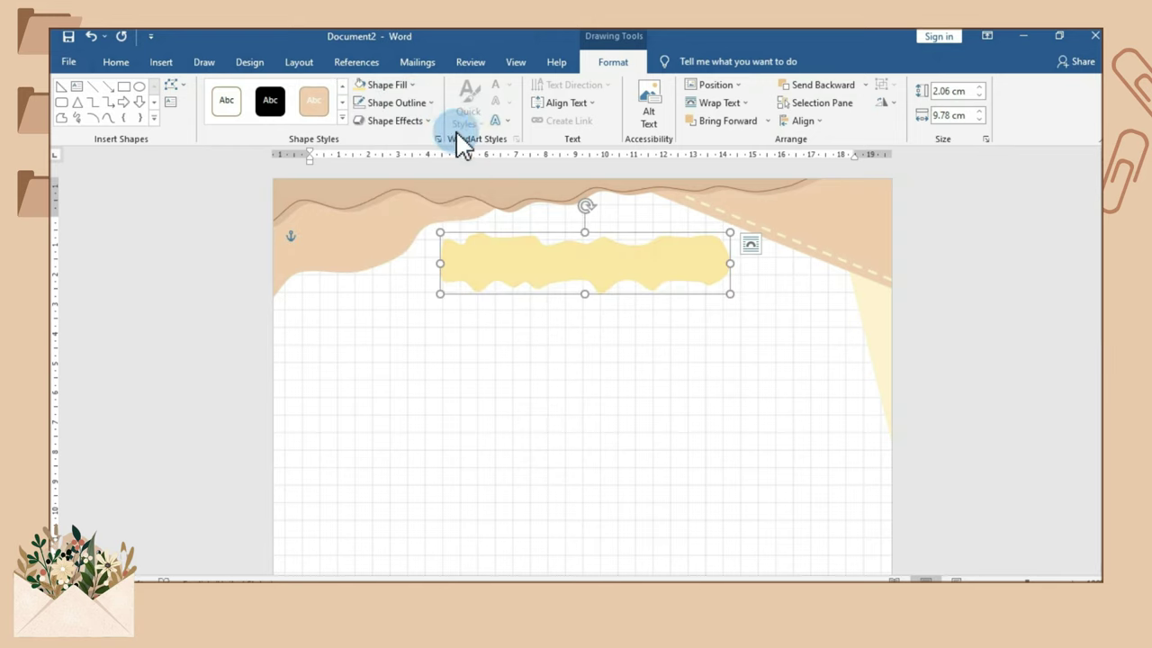
left_click(828, 85)
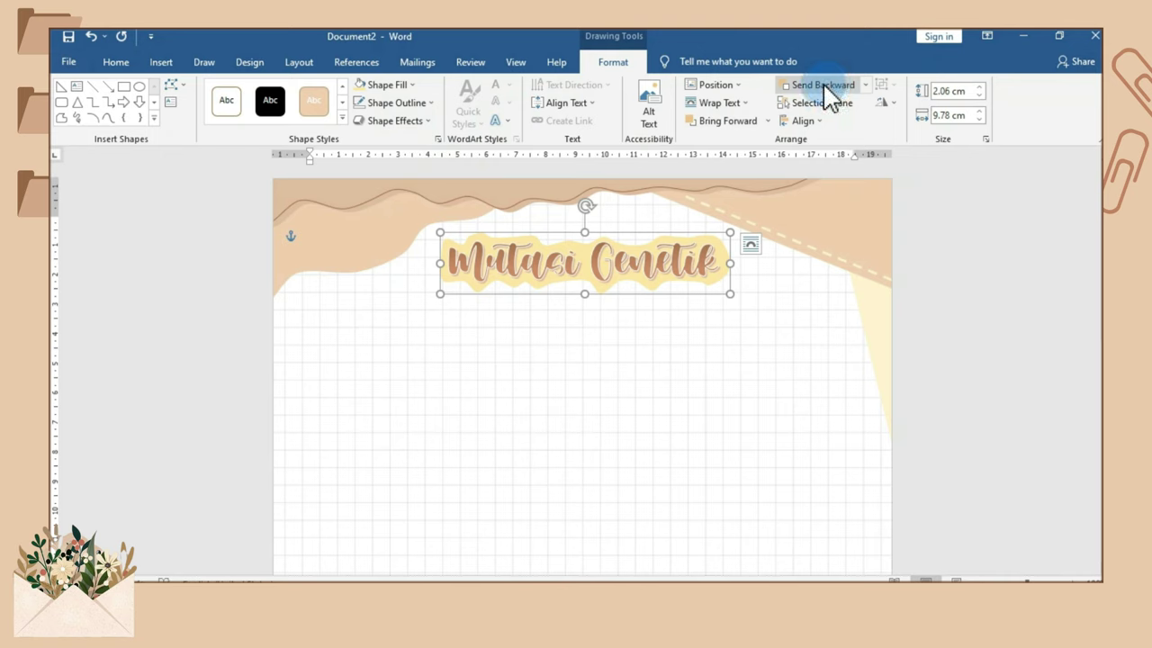
left_click(646, 310)
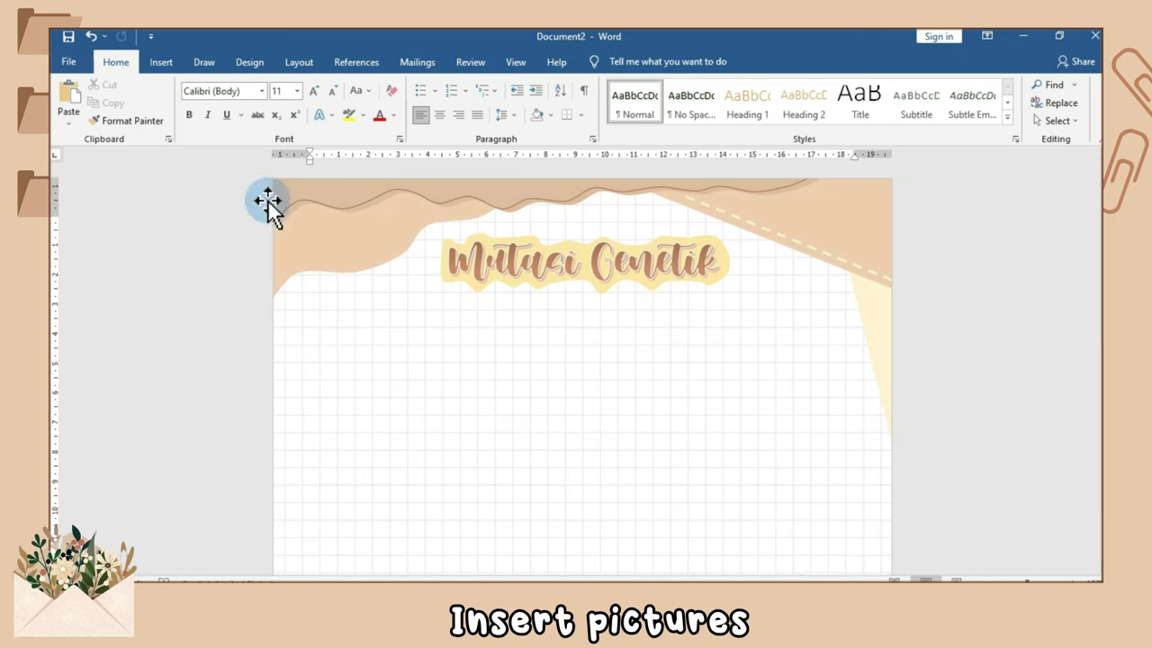
Step: Insert the hanging vines and moons picture from this computer
left_click(162, 63)
left_click(216, 113)
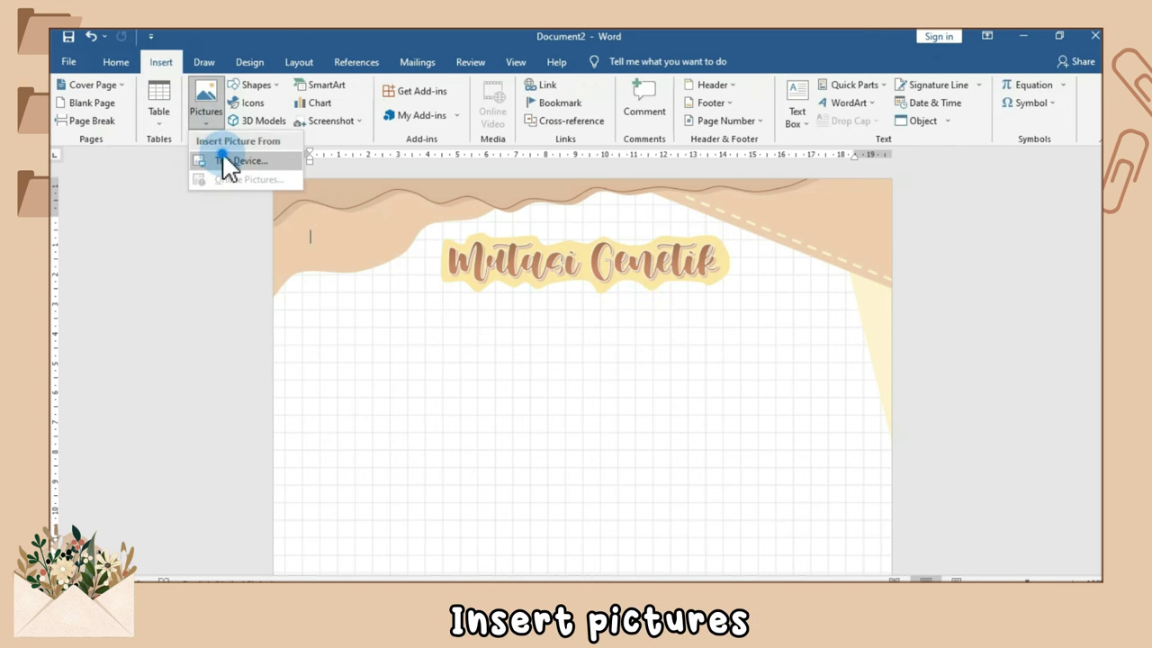
left_click(230, 160)
left_click(230, 166)
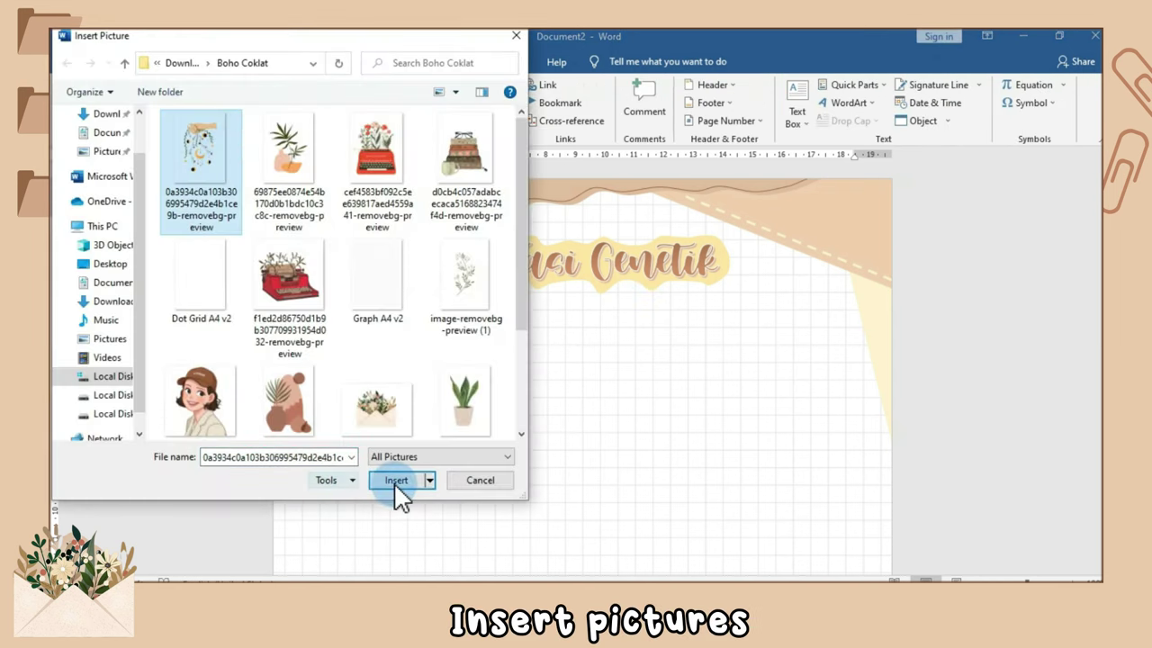
left_click(396, 481)
Step: Set the picture in front of text, size it 7.7 × 5.5 cm and place it top-right
left_click(662, 245)
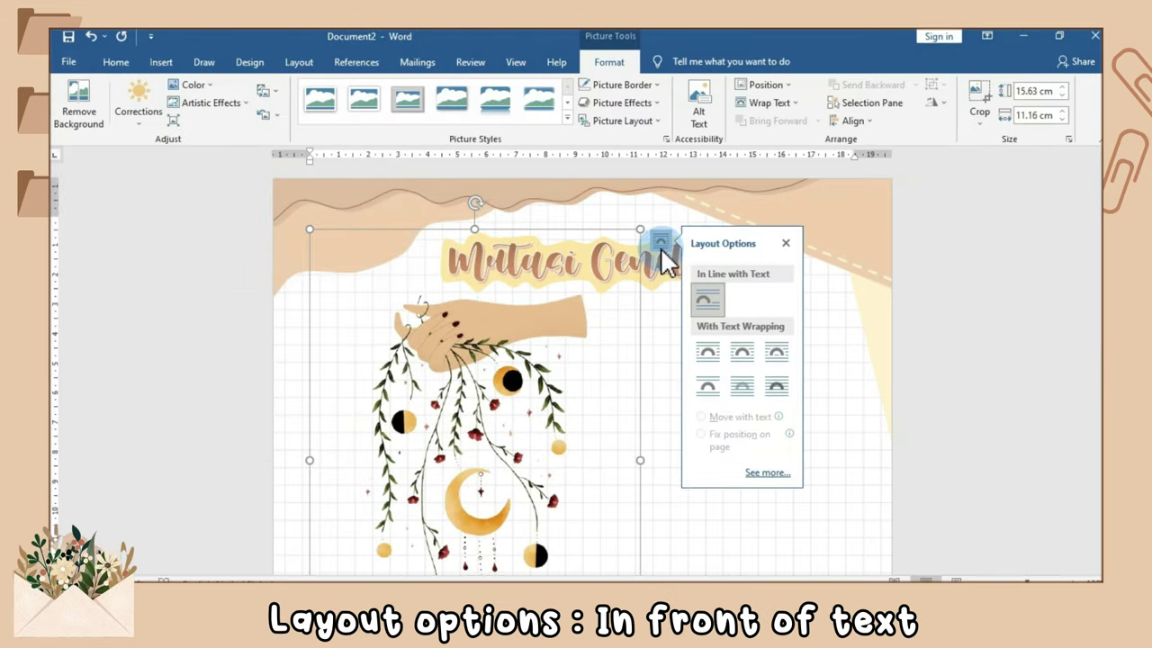
left_click(774, 386)
left_click(785, 243)
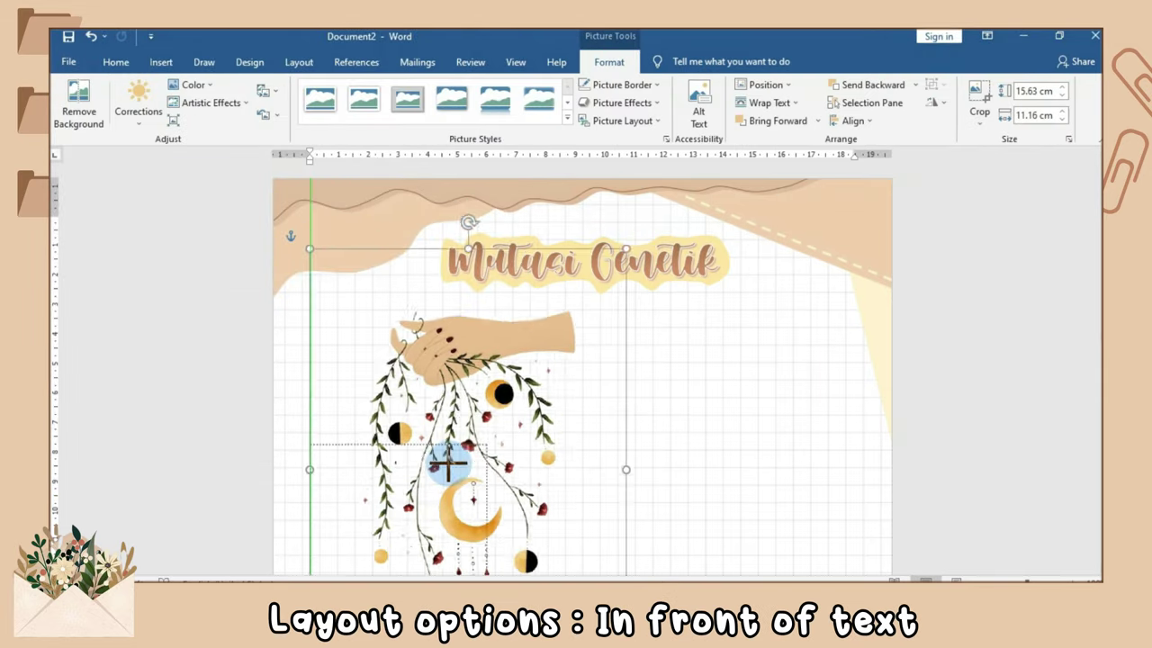
left_click_drag(639, 231, 450, 463)
mouse_move(424, 321)
left_mouse_down()
mouse_move(677, 255)
mouse_move(796, 290)
mouse_move(846, 256)
mouse_move(835, 250)
mouse_move(844, 241)
left_mouse_up()
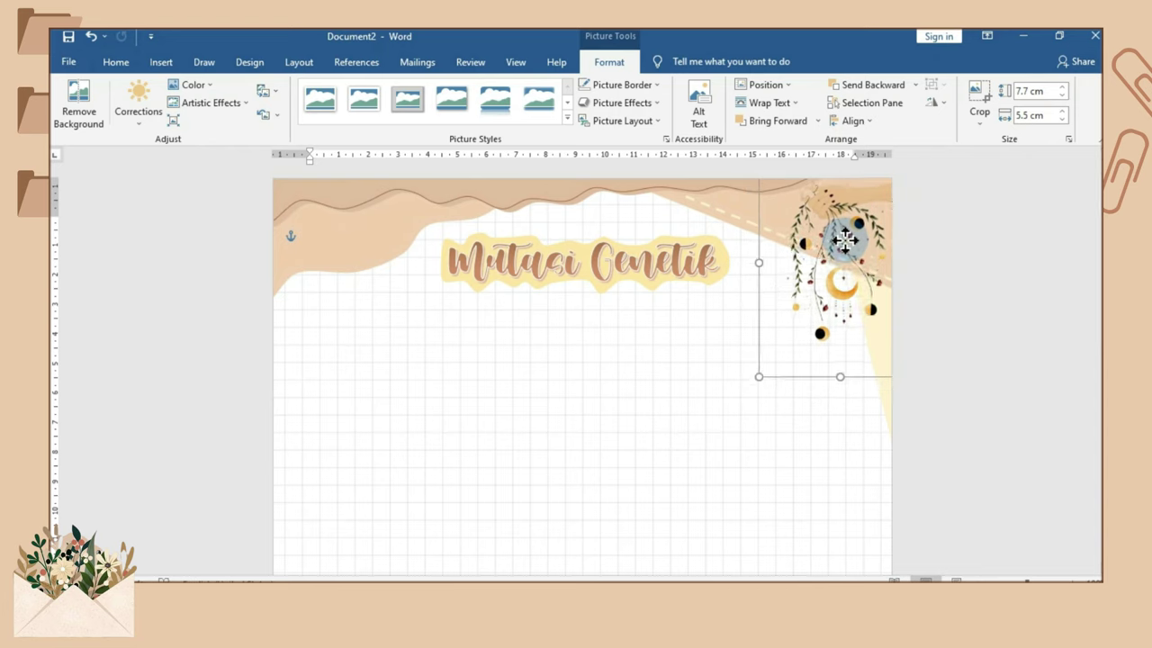
left_click(562, 382)
left_click(329, 330)
left_click(163, 63)
Step: Insert the plant-in-a-vase picture from this computer and set it in front of text
left_click(206, 103)
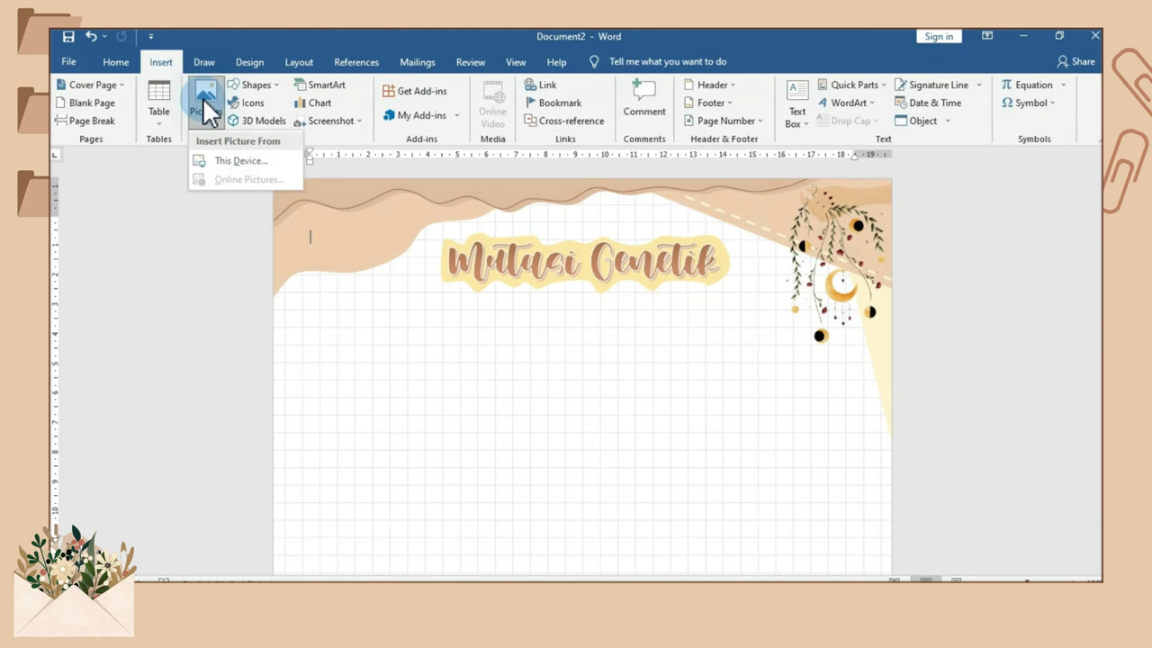
left_click(232, 162)
left_click(288, 153)
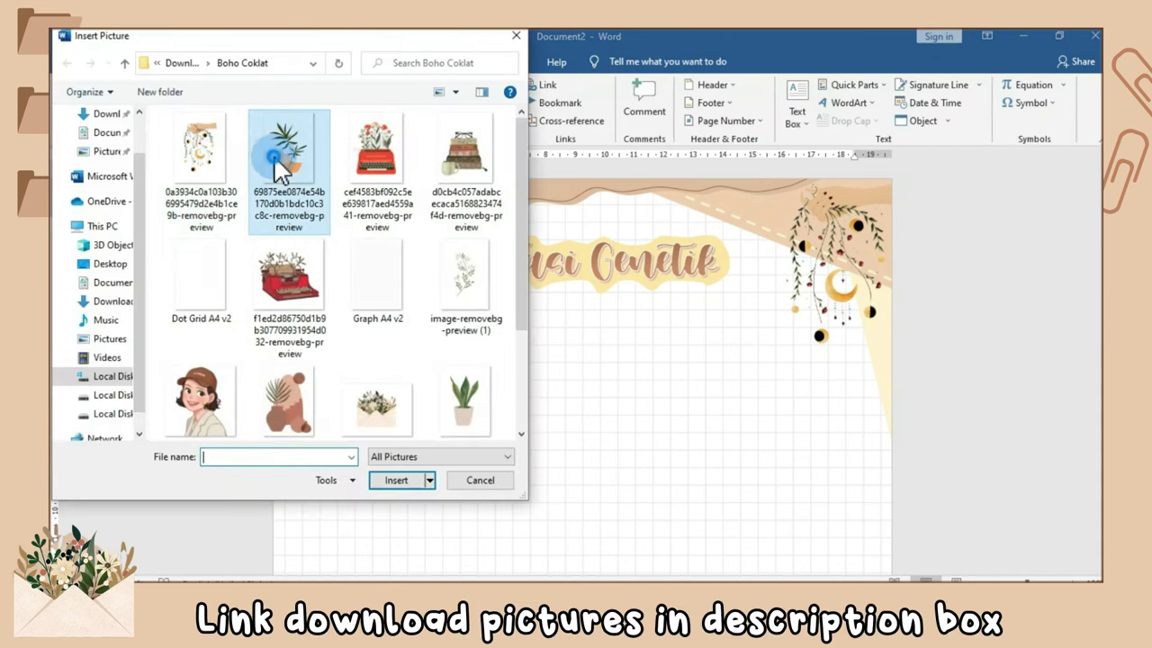
left_click(395, 485)
left_click(736, 242)
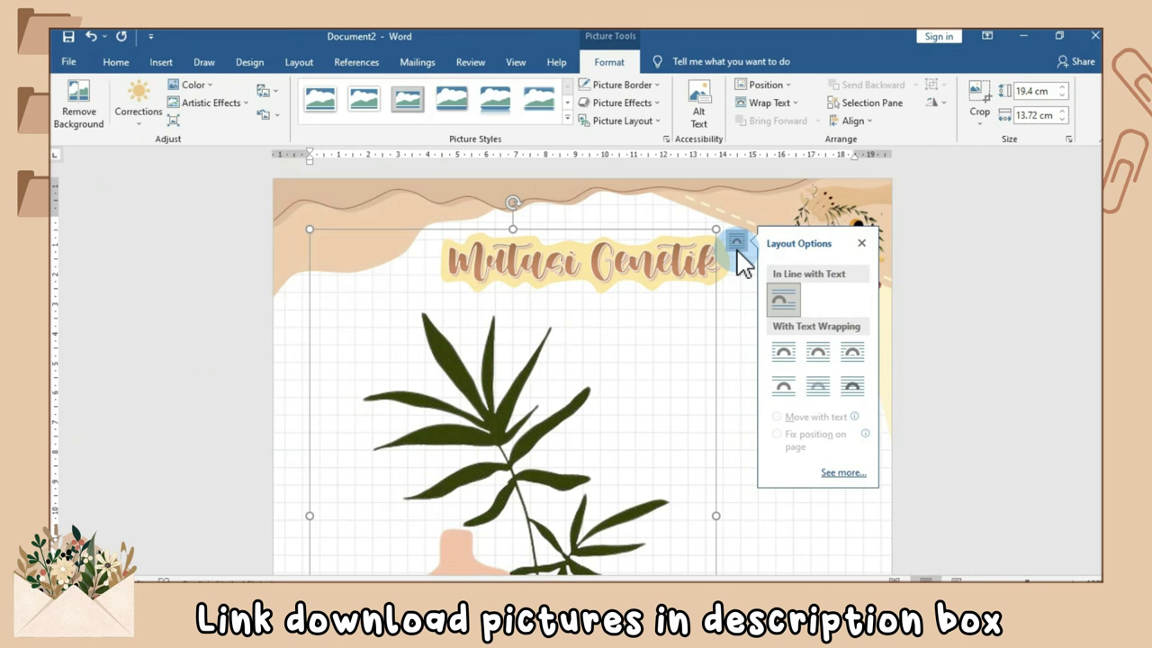
left_click(853, 387)
left_click(861, 242)
Step: Size the plant picture to 5.57 × 3.94 cm and place it top-left beside the title
mouse_move(711, 237)
left_mouse_down()
mouse_move(535, 390)
mouse_move(458, 399)
left_mouse_up()
mouse_move(586, 160)
left_mouse_down()
mouse_move(447, 360)
mouse_move(420, 196)
mouse_move(426, 213)
left_mouse_up()
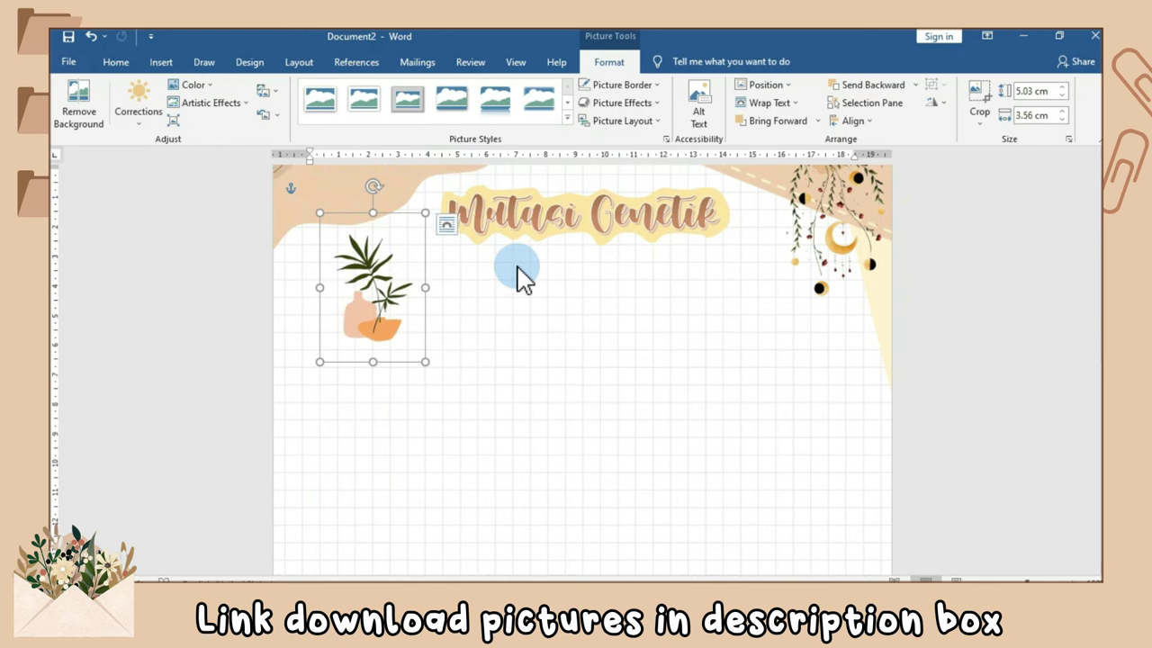
scroll(450, 324, "up", 1)
mouse_move(393, 368)
left_mouse_down()
mouse_move(387, 272)
mouse_move(394, 282)
mouse_move(385, 283)
left_mouse_up()
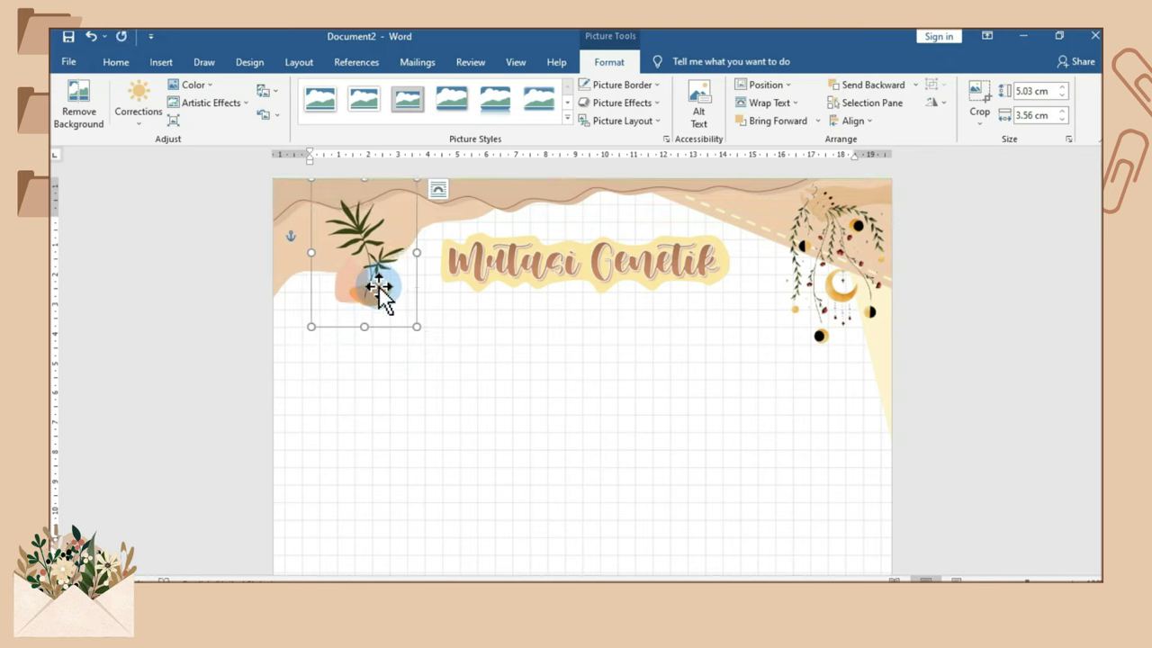
left_click_drag(379, 286, 383, 286)
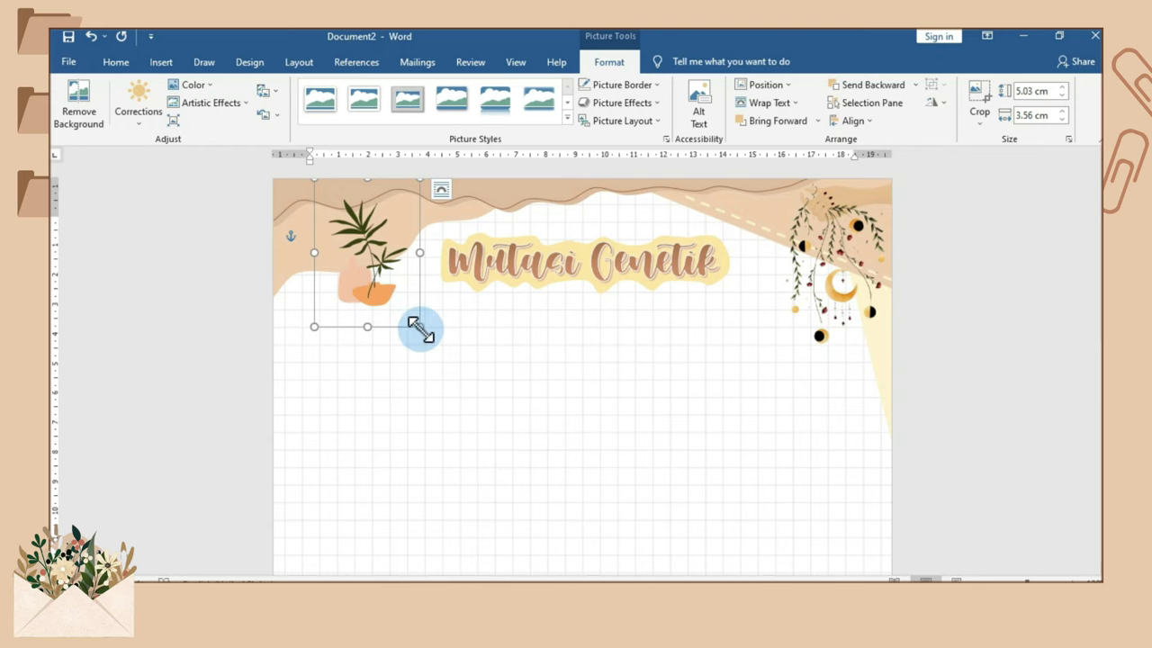
left_click_drag(419, 326, 431, 330)
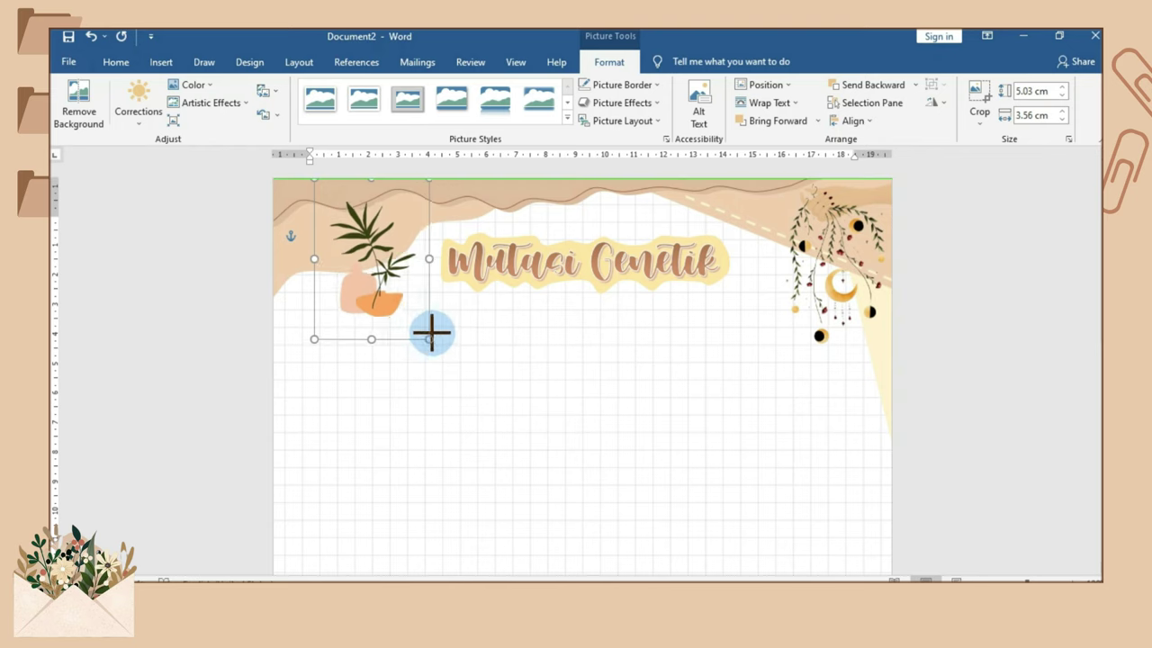
left_click(497, 402)
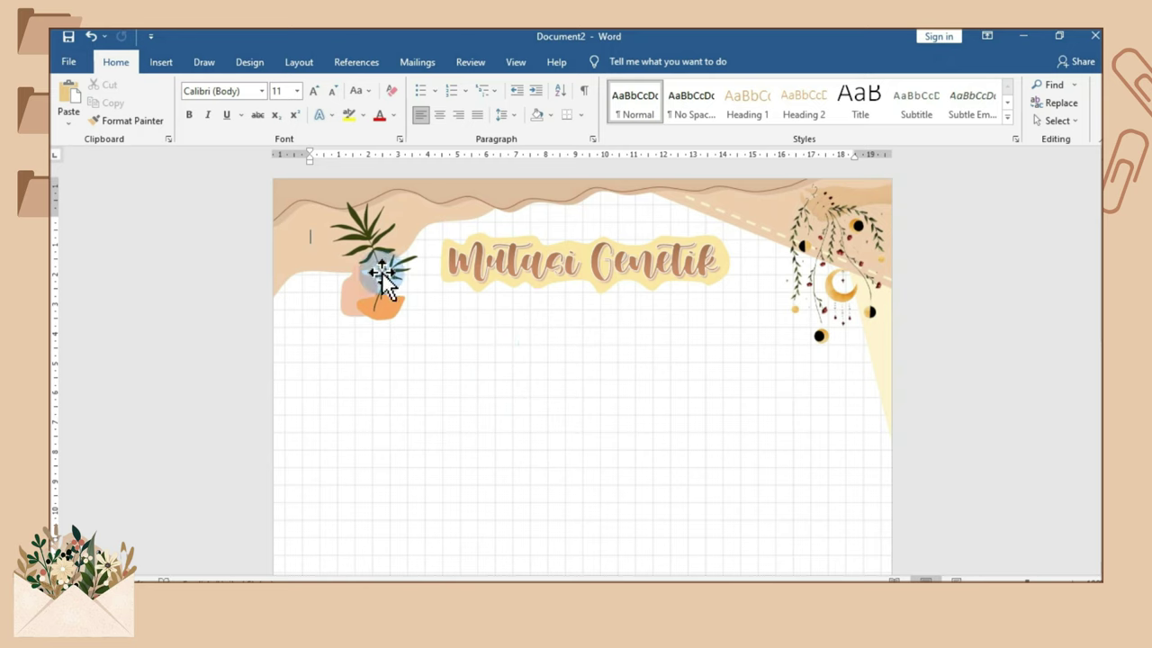
Step: Draw a 21.78 cm vertical line down the page centre from under the title to the bottom
left_click(162, 62)
left_click(255, 85)
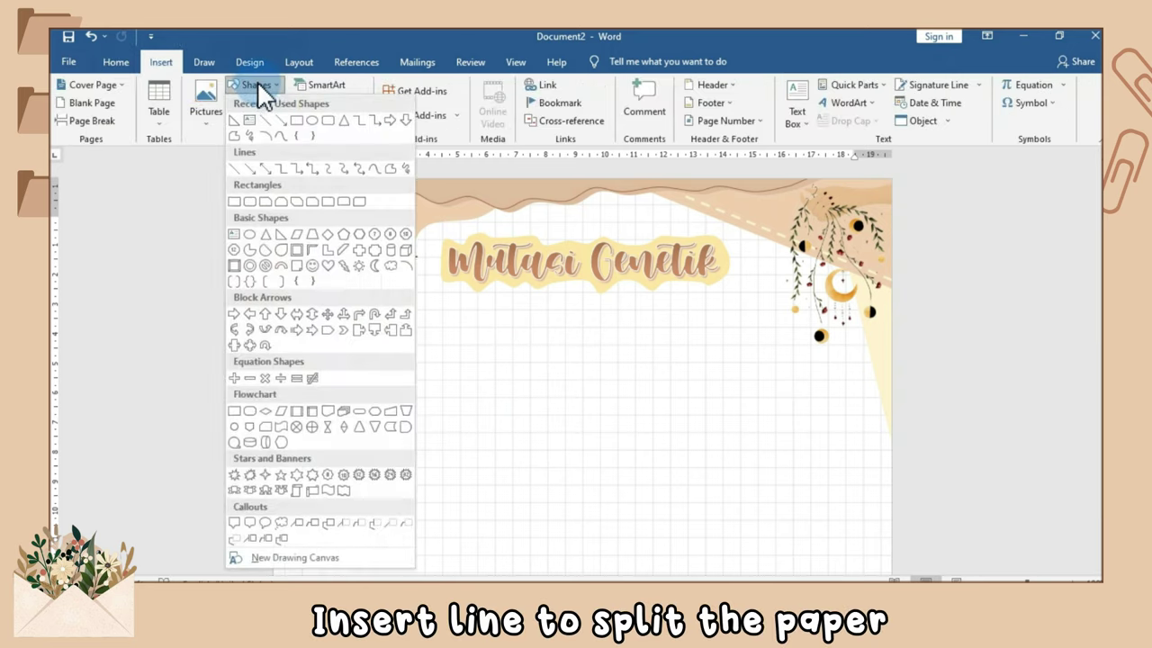
left_click(264, 119)
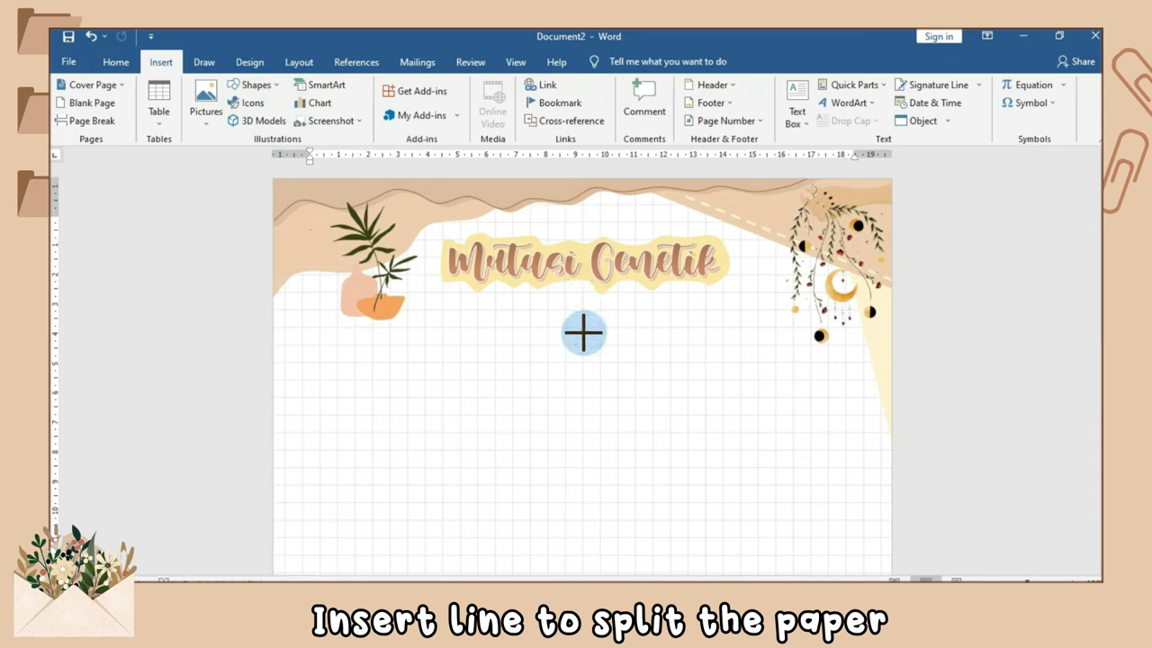
left_click_drag(582, 297, 581, 555)
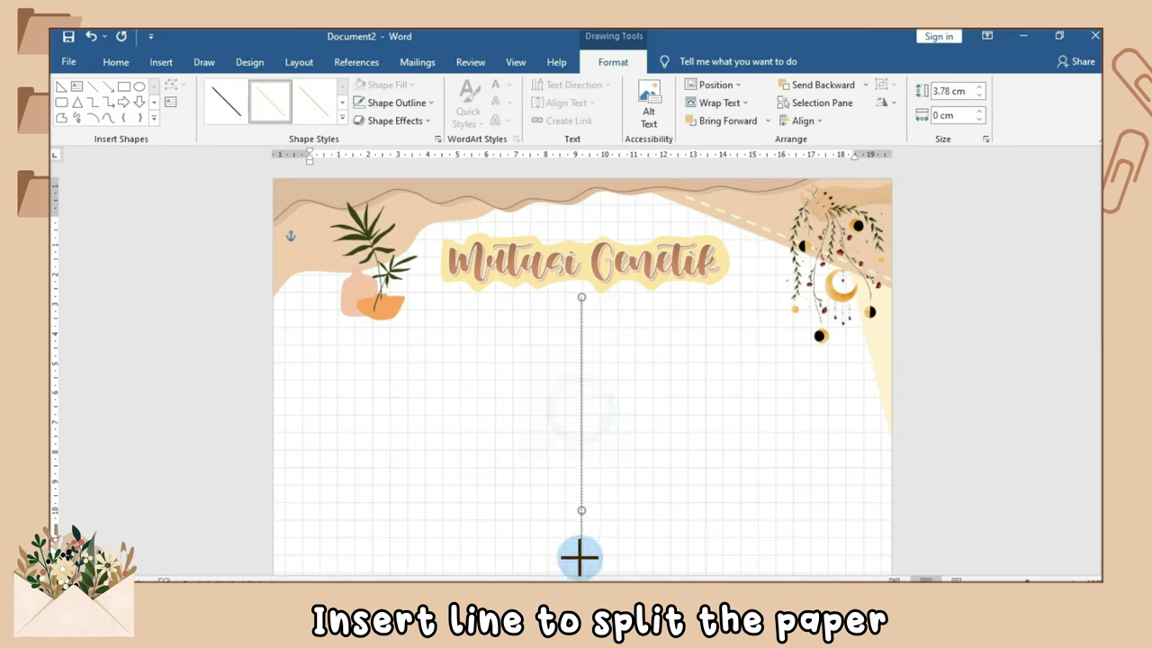
scroll(632, 507, "down", 3)
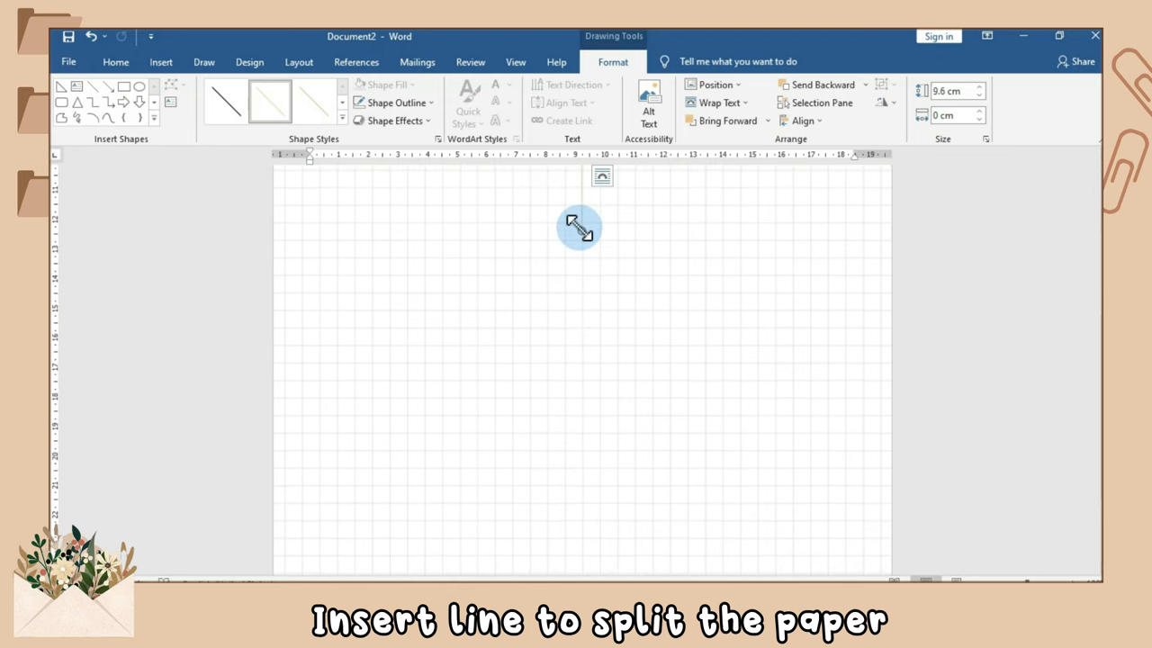
left_click_drag(581, 240, 581, 532)
scroll(634, 495, "down", 1)
scroll(634, 494, "down", 1)
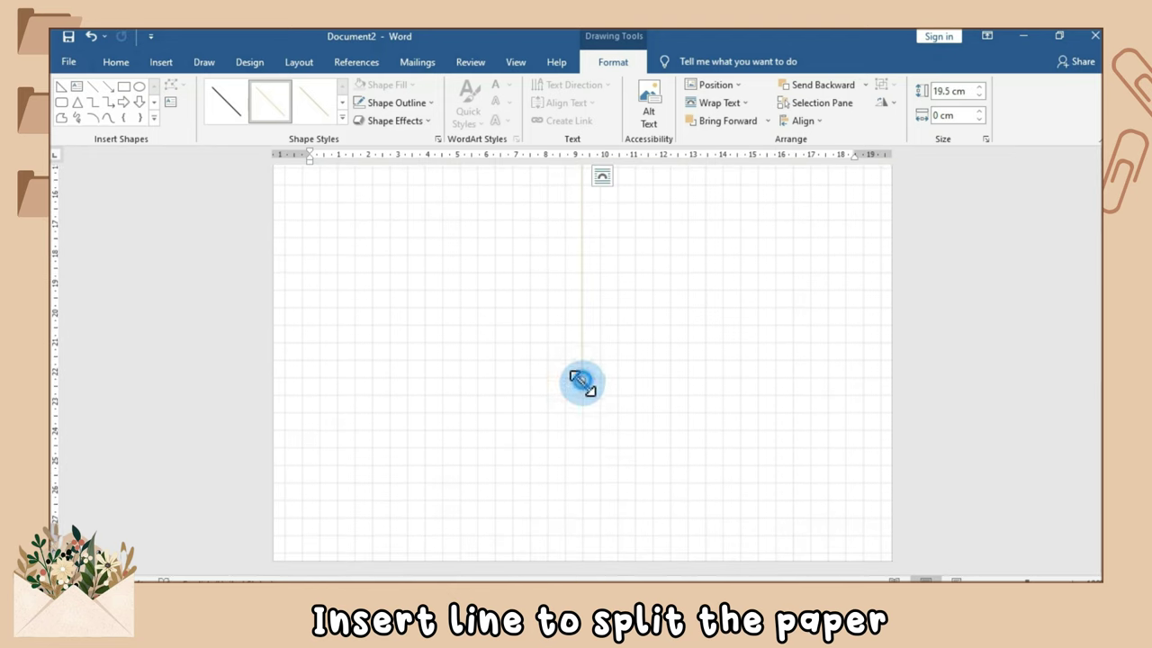
left_click_drag(584, 383, 584, 456)
scroll(584, 456, "up", 10)
scroll(477, 317, "up", 2)
Step: Set the vertical line's outline weight to 1½ pt
left_click(417, 103)
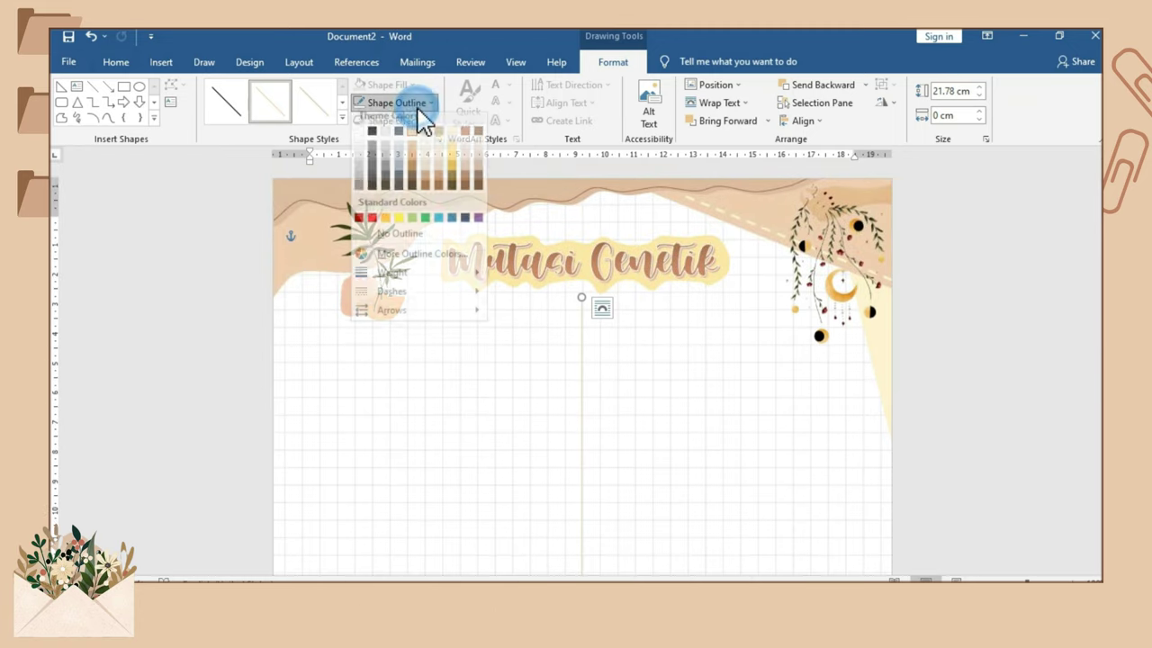
mouse_move(426, 288)
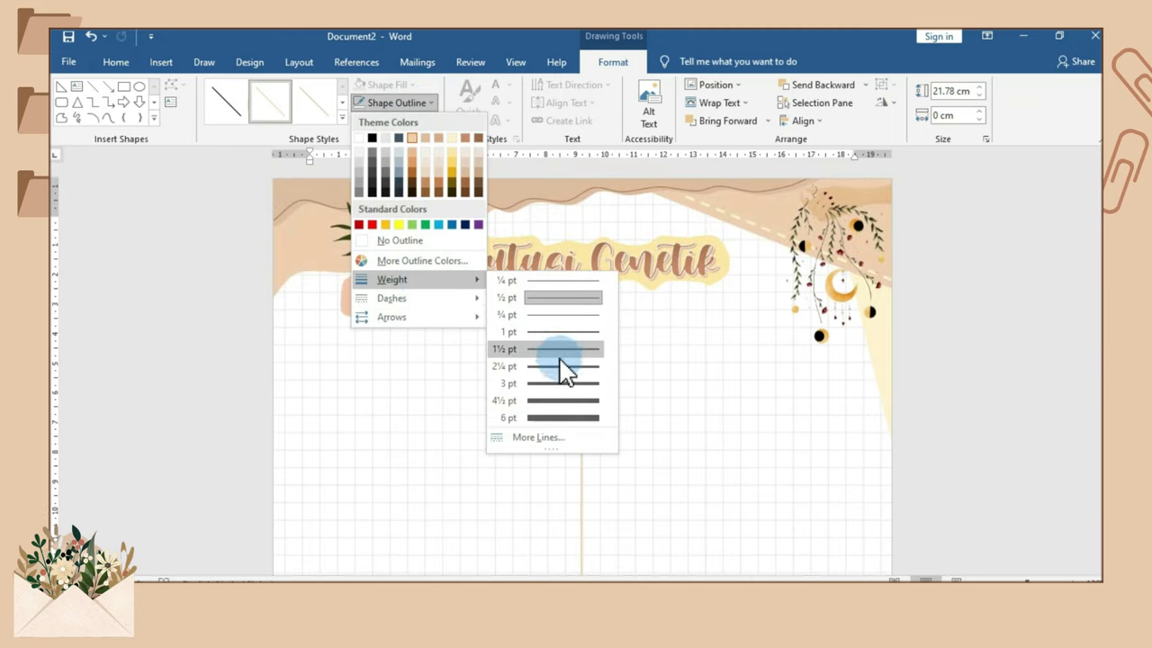
left_click(564, 358)
left_click(562, 357)
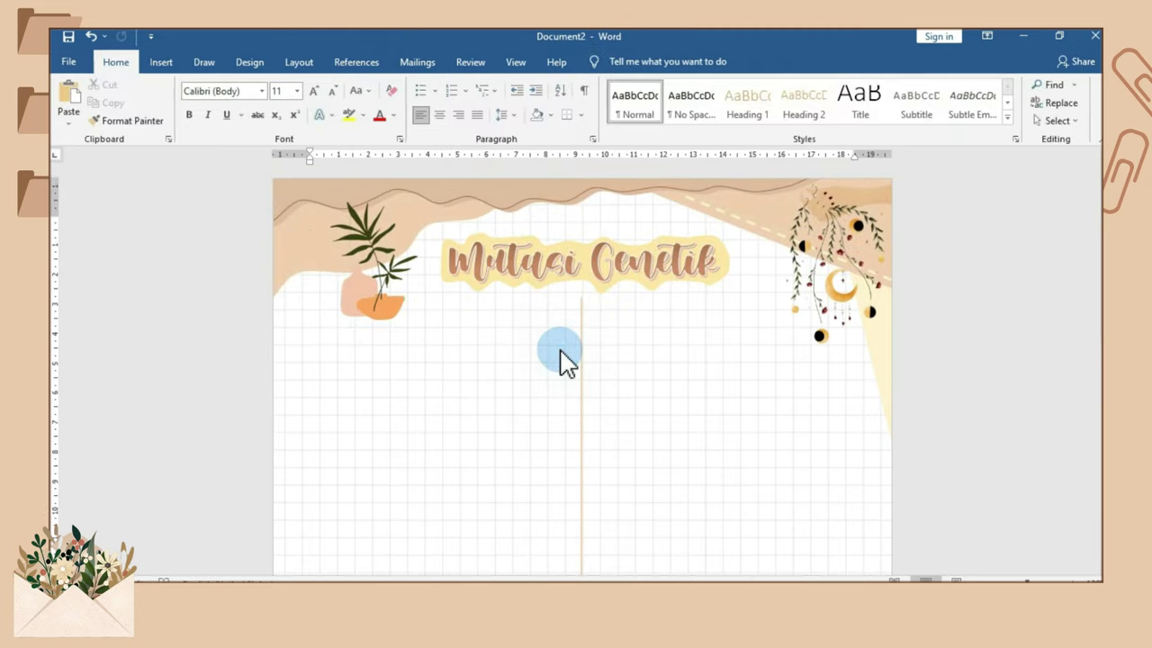
left_click(582, 347)
left_click(543, 353)
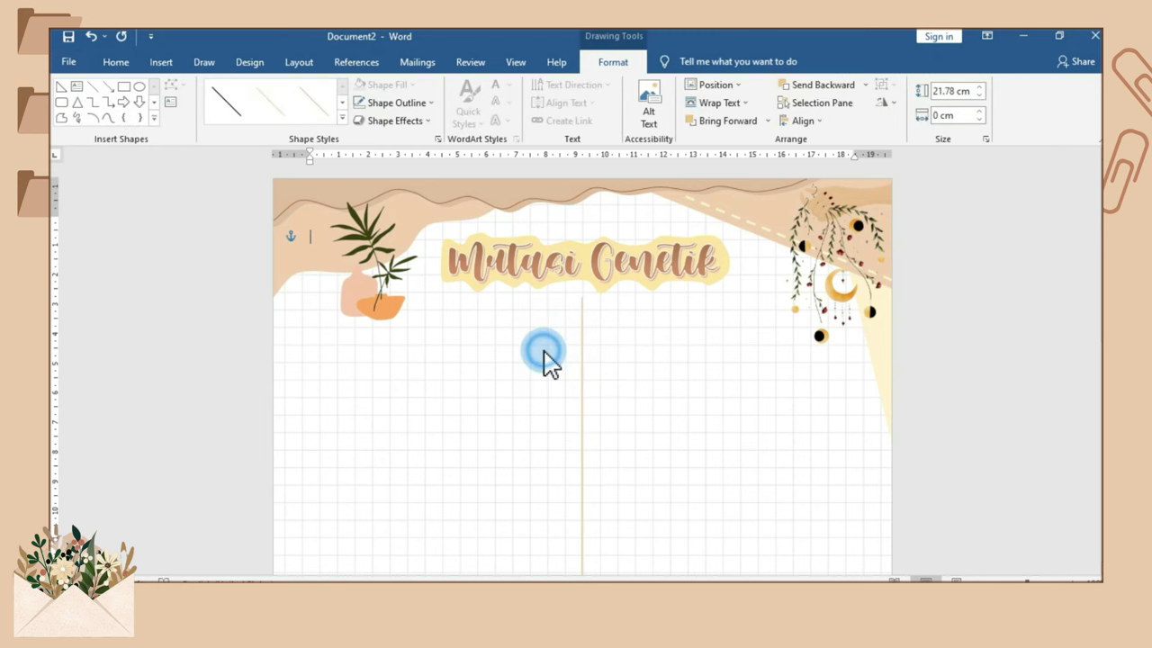
Step: Draw a text box below the plant picture with no fill and no outline
left_click(162, 61)
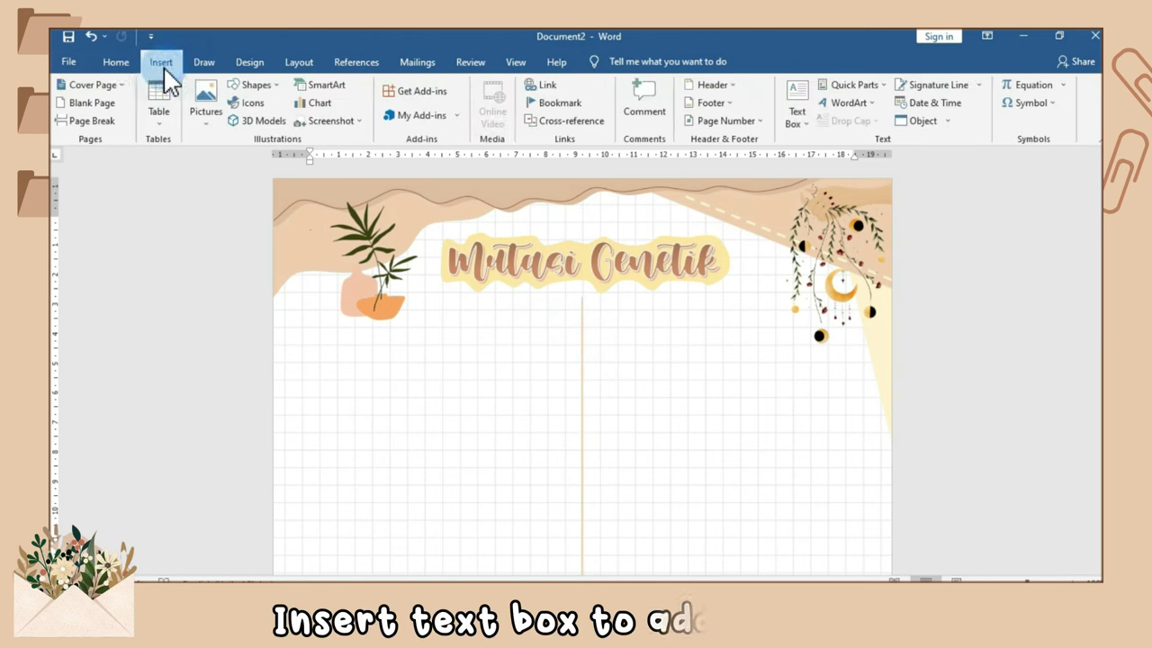
left_click(255, 85)
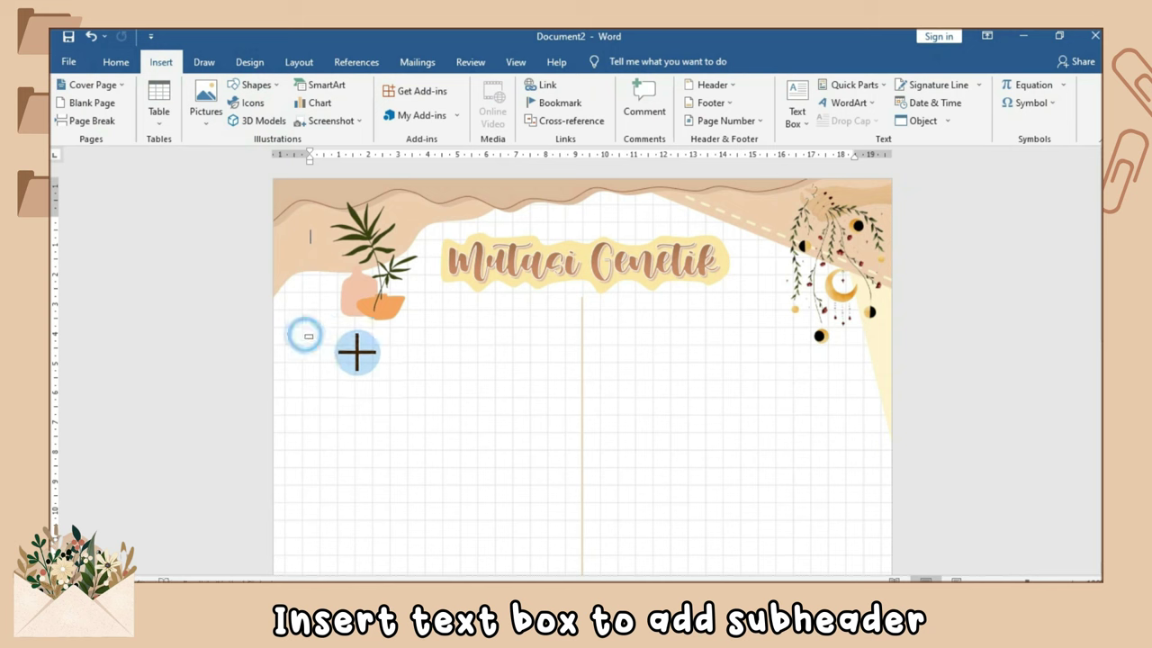
left_click_drag(304, 336, 413, 367)
type("Pengertian")
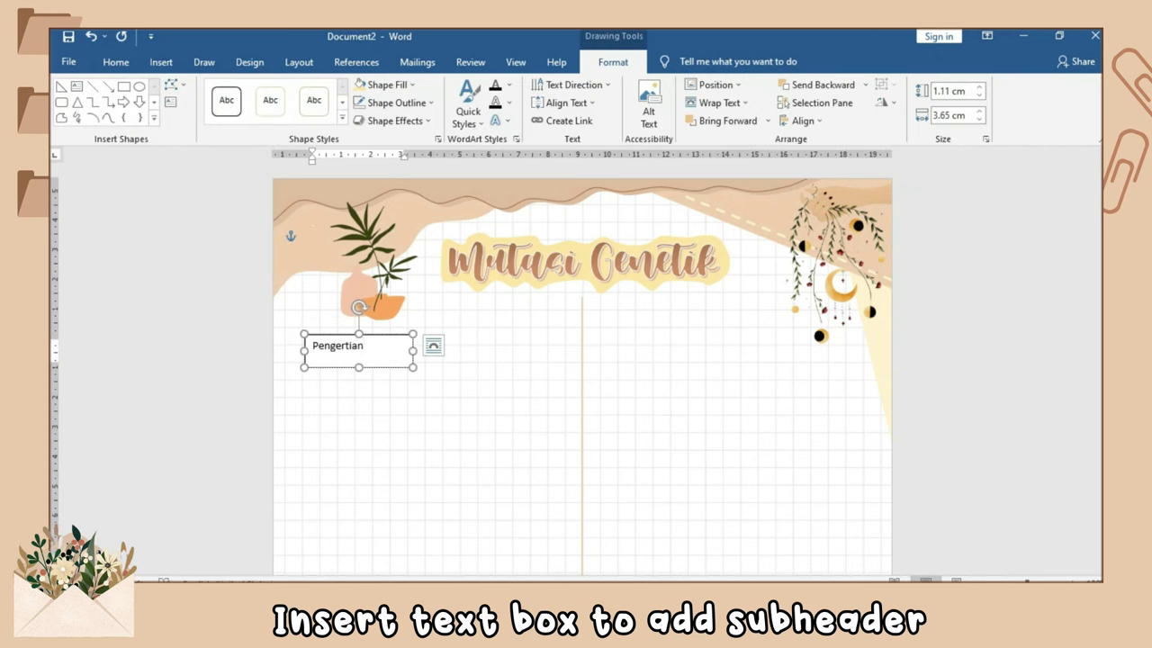
left_click(387, 85)
left_click(386, 224)
left_click(396, 103)
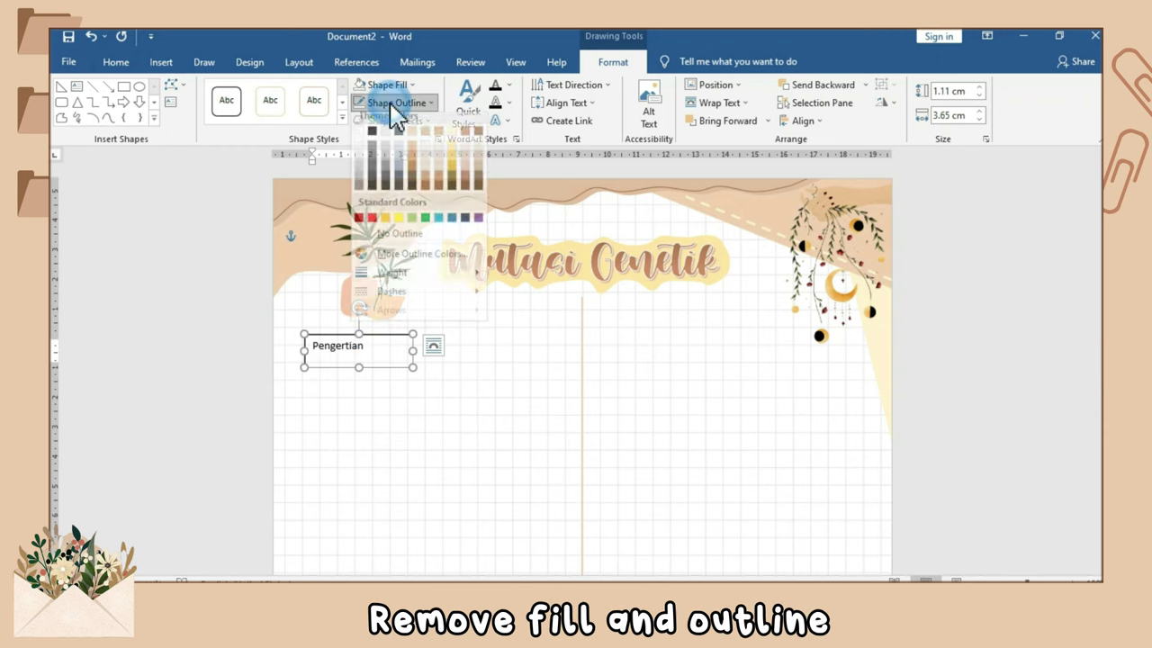
left_click(414, 240)
Step: Format the Pengertian text in brown Muthiara at size 18, widening the box to fit
left_click(116, 63)
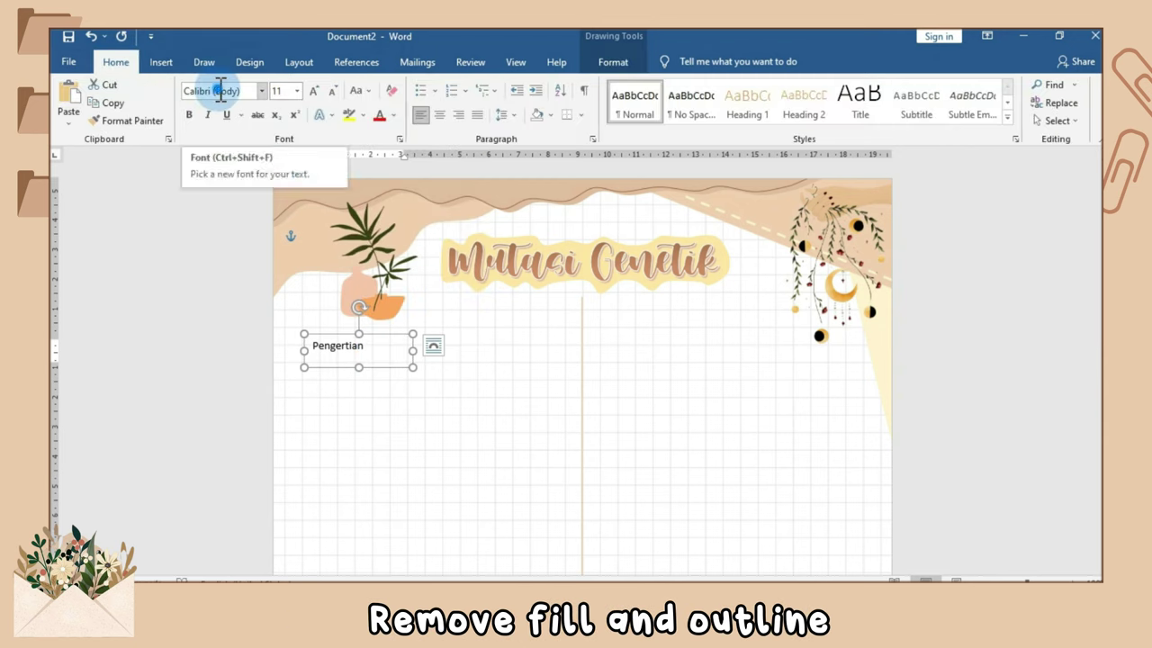
left_click(219, 90)
type("Muthiara -Demo")
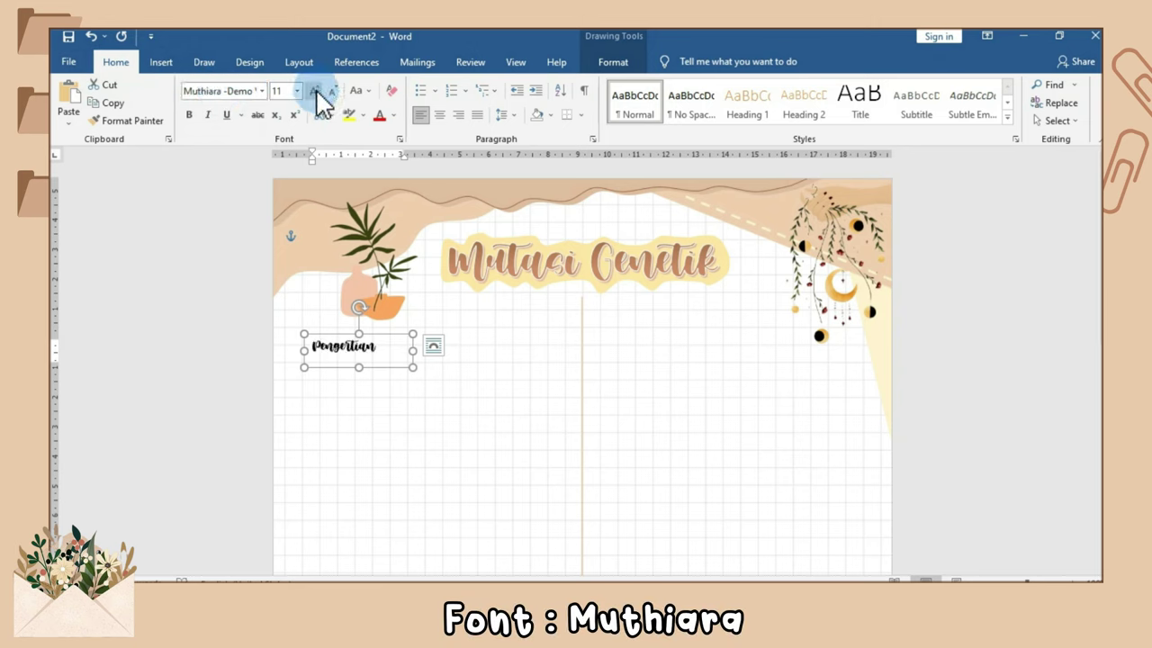
left_click(315, 91)
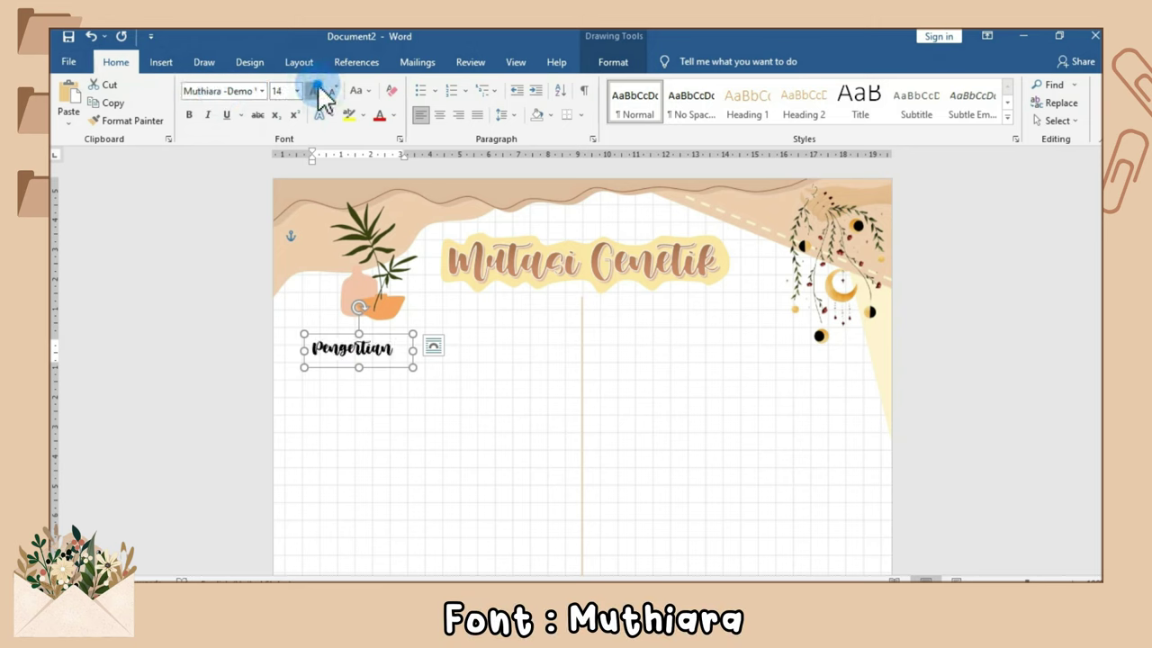
left_click_drag(413, 366, 435, 363)
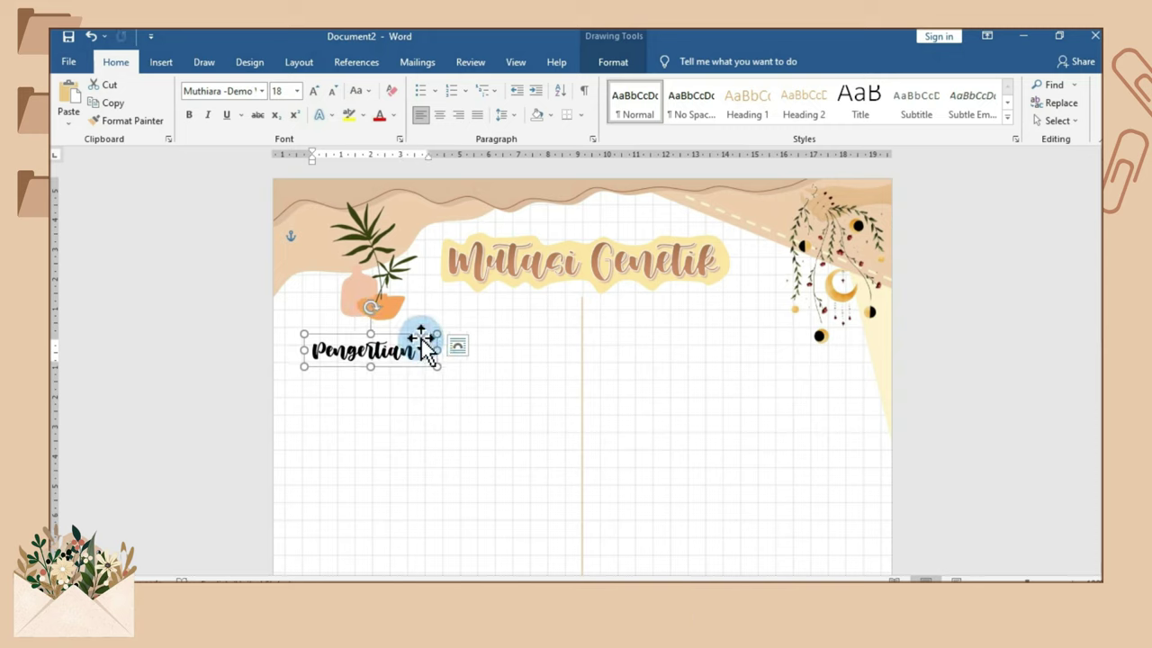
left_click(395, 116)
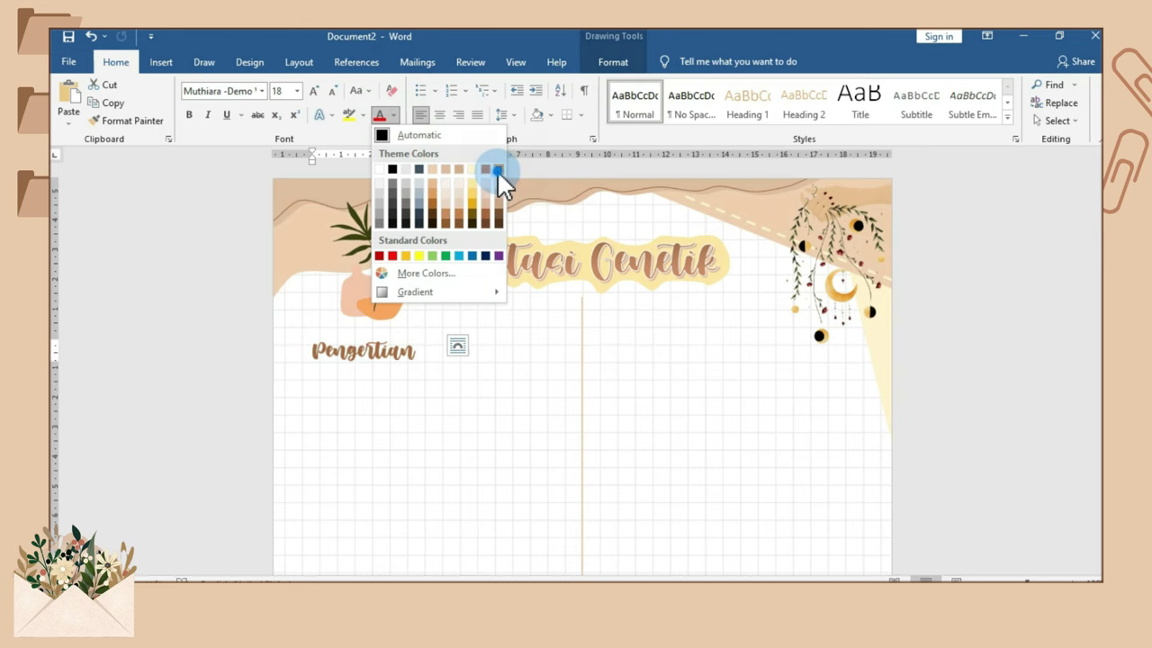
left_click(498, 173)
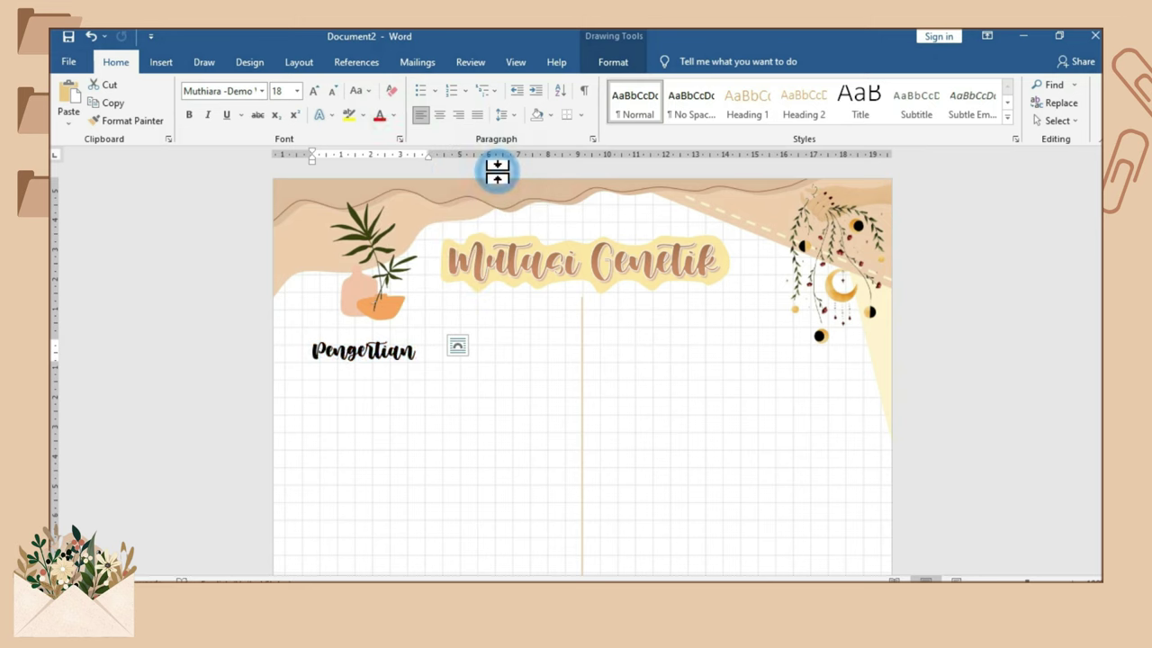
Step: Give Pengertian a sharp outer shadow in a brown-toned colour
left_click(613, 62)
left_click(517, 139)
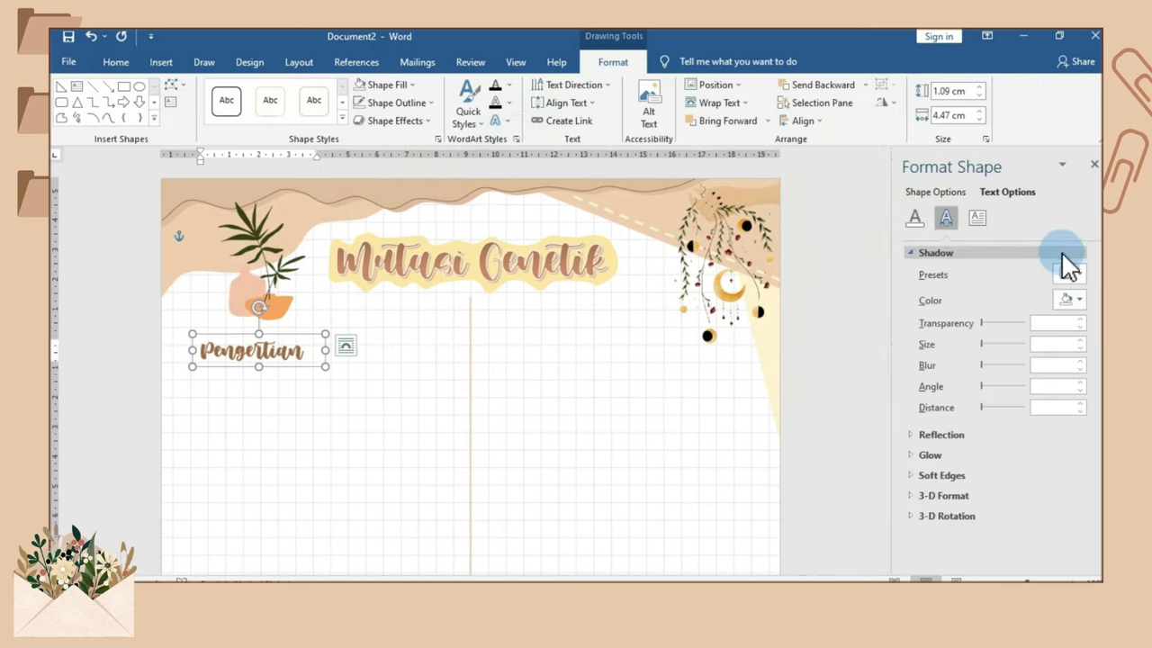
left_click(1069, 274)
left_click(982, 387)
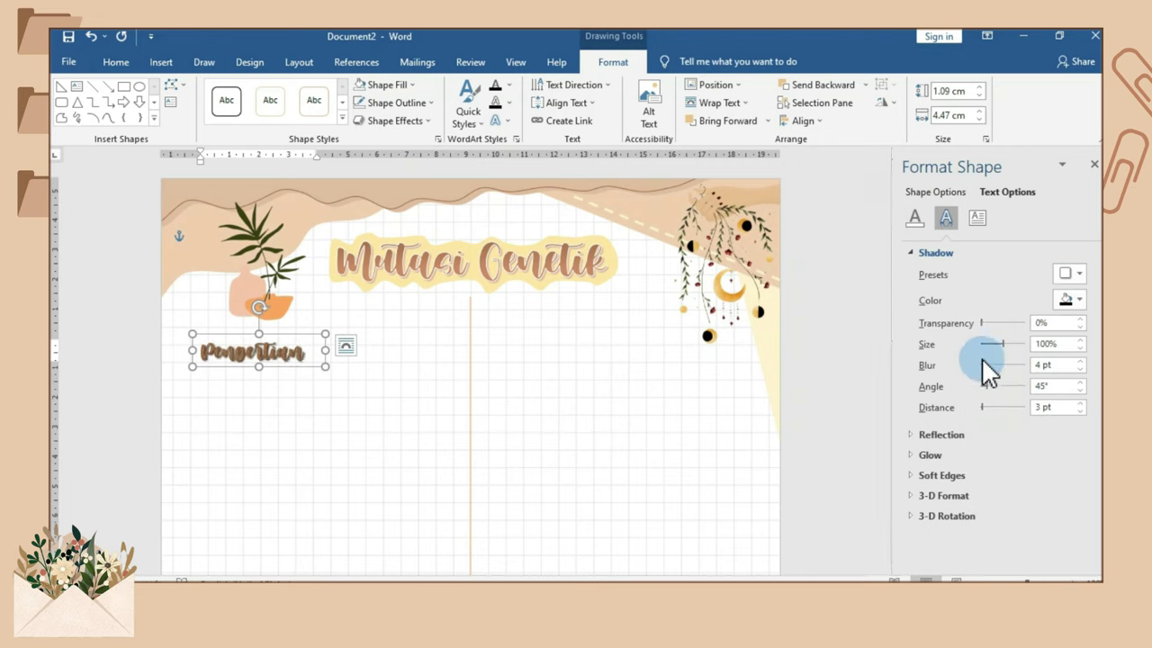
left_click(1068, 302)
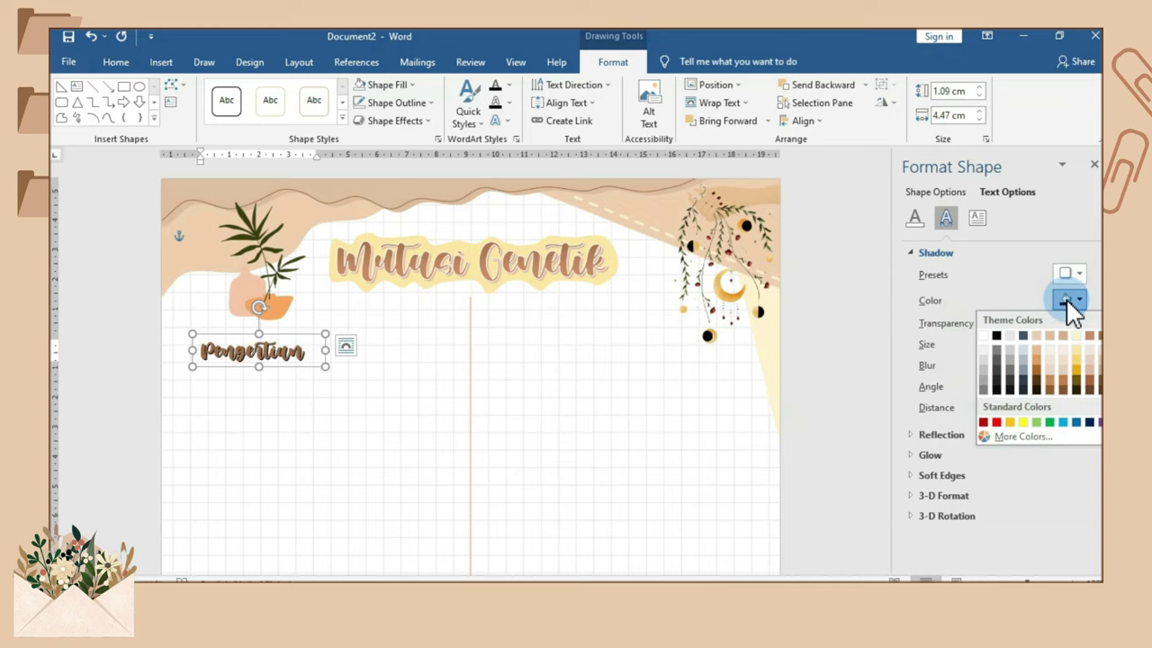
left_click(1088, 335)
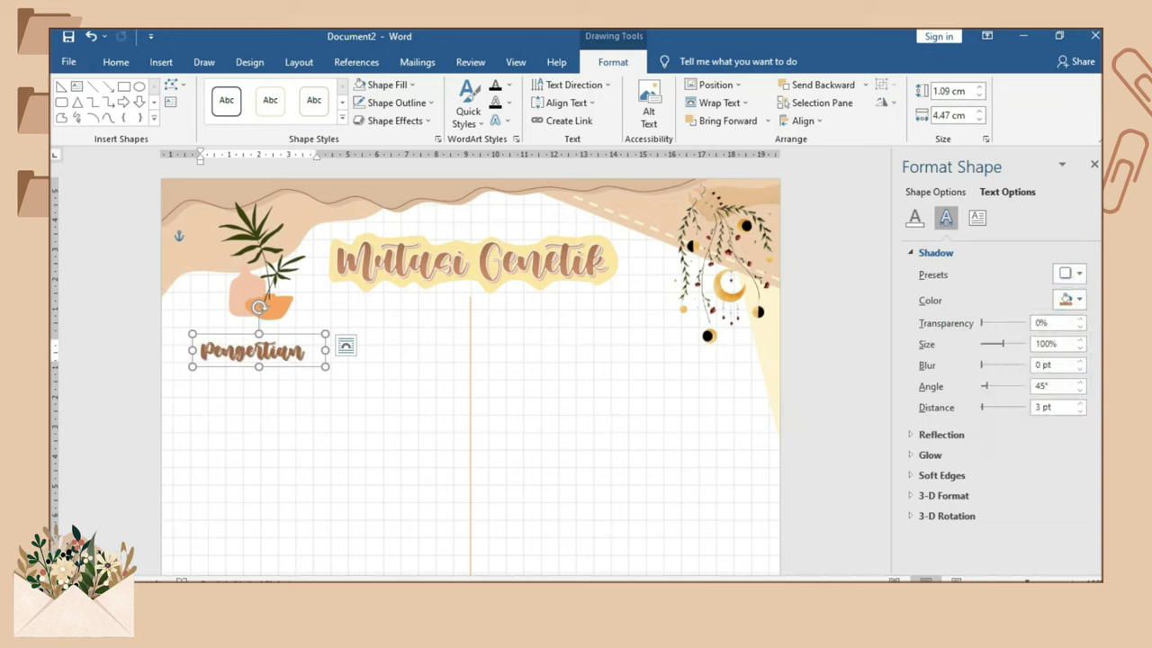
left_click(1083, 301)
left_click(1017, 346)
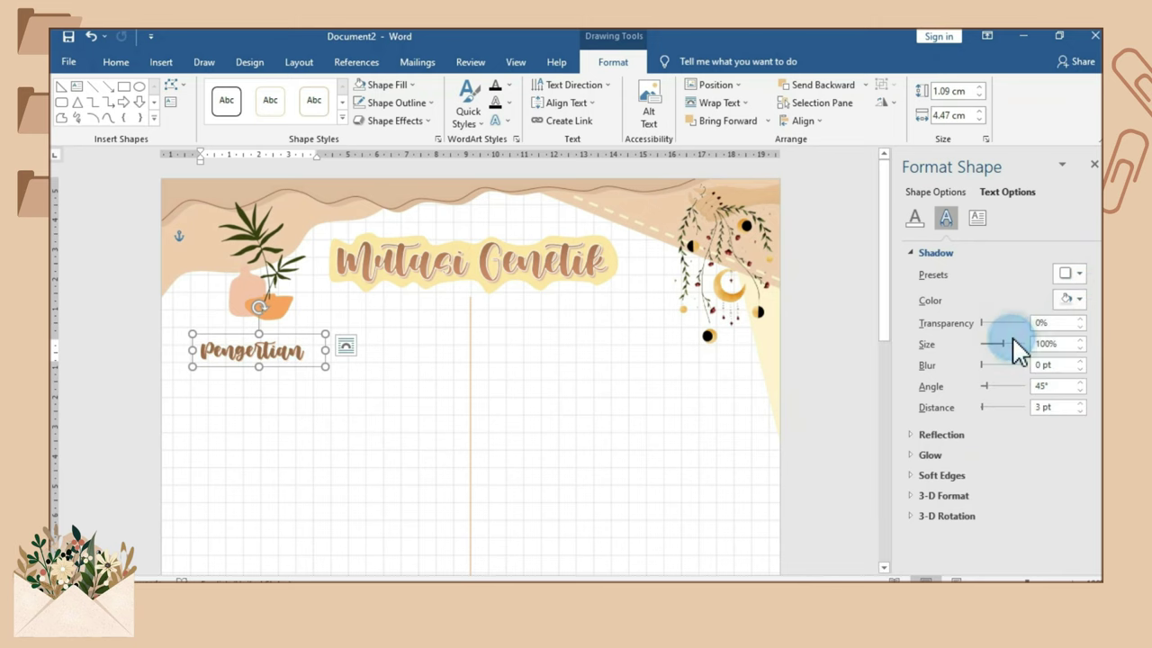
left_click(1094, 167)
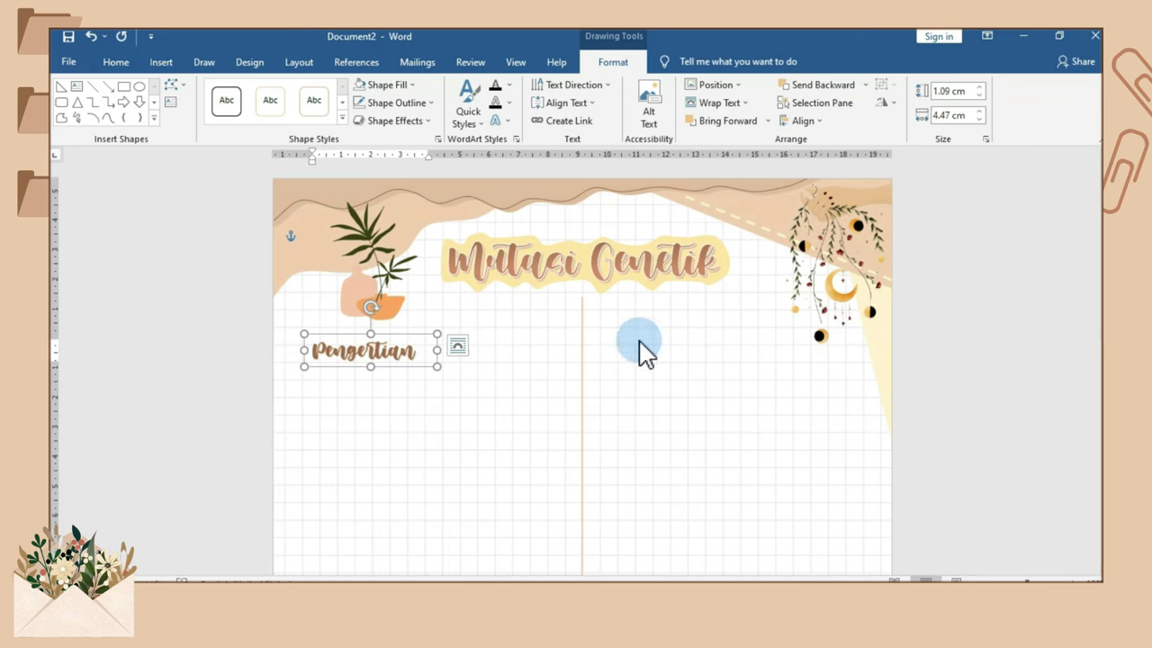
left_click(547, 372)
Step: Draw a thin rectangle bar across Pengertian, filled light yellow at 19% transparency
left_click(162, 63)
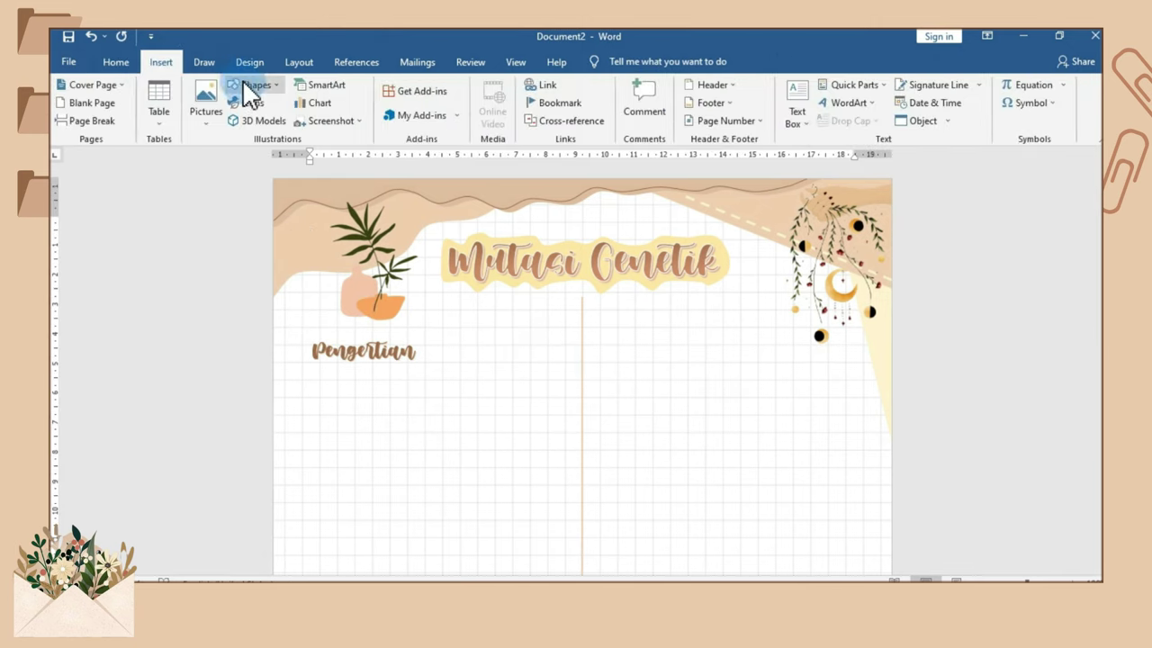
left_click(244, 83)
left_click(296, 121)
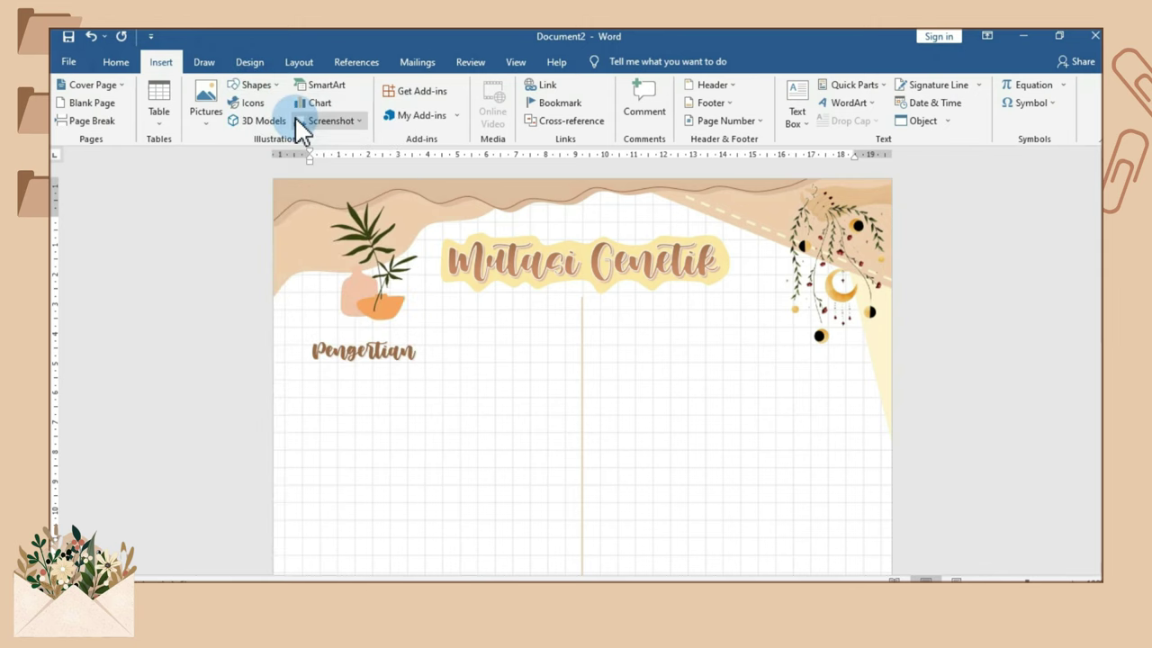
mouse_move(276, 345)
left_mouse_down()
mouse_move(598, 363)
mouse_move(581, 359)
left_mouse_up()
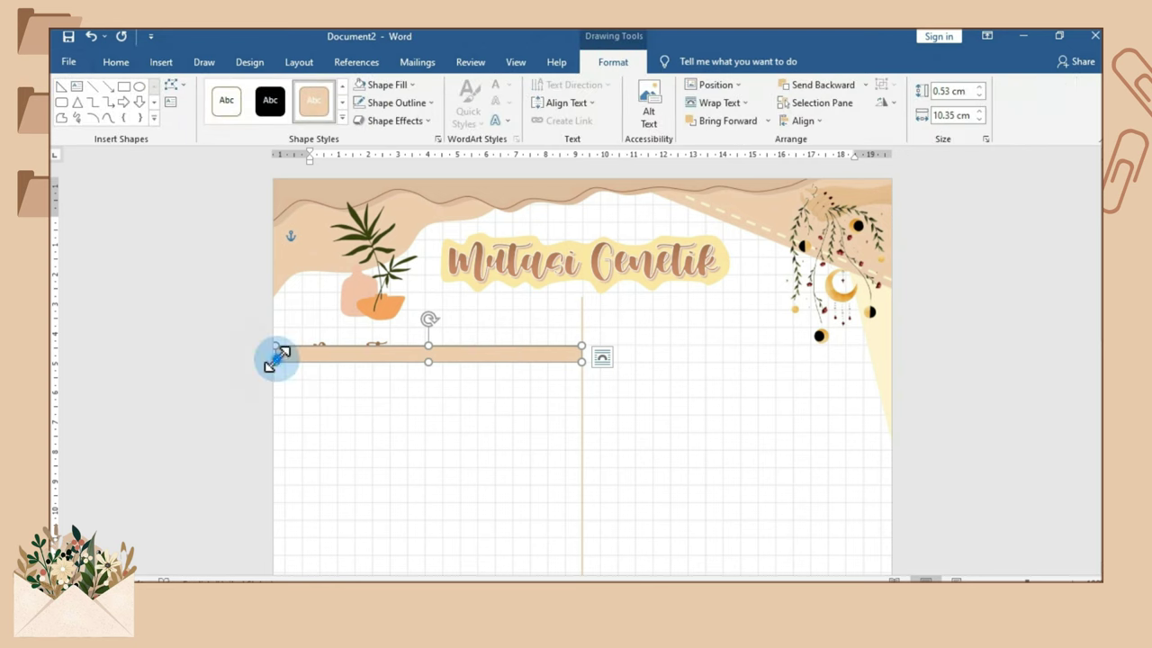
left_click(438, 138)
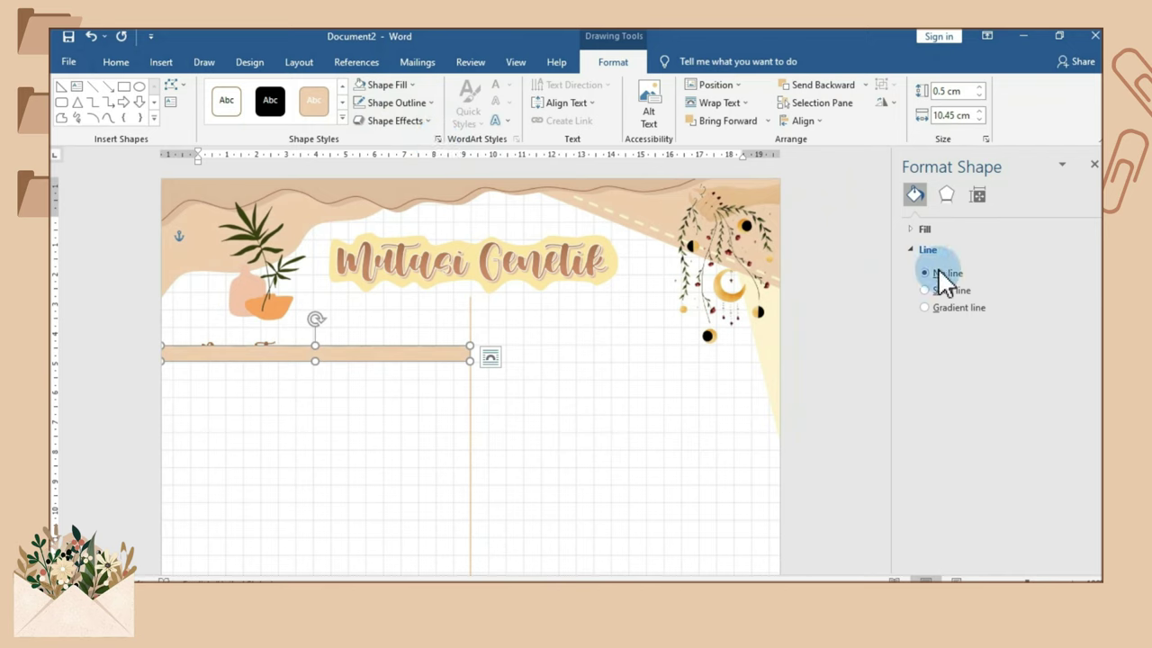
left_click(932, 230)
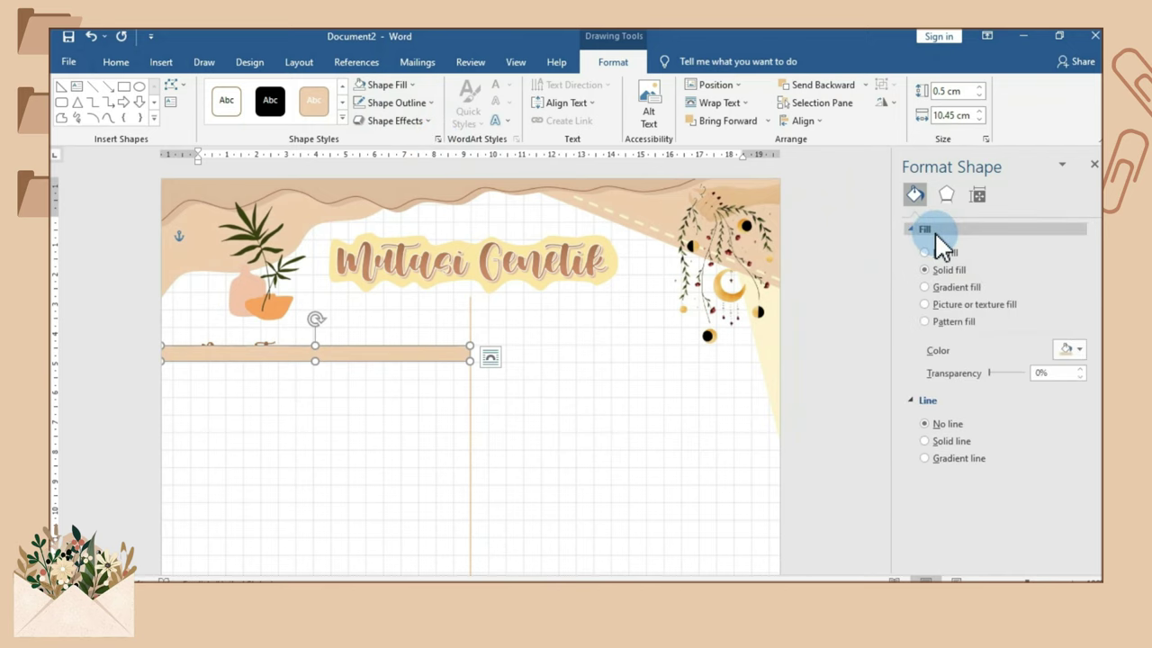
left_click(1071, 353)
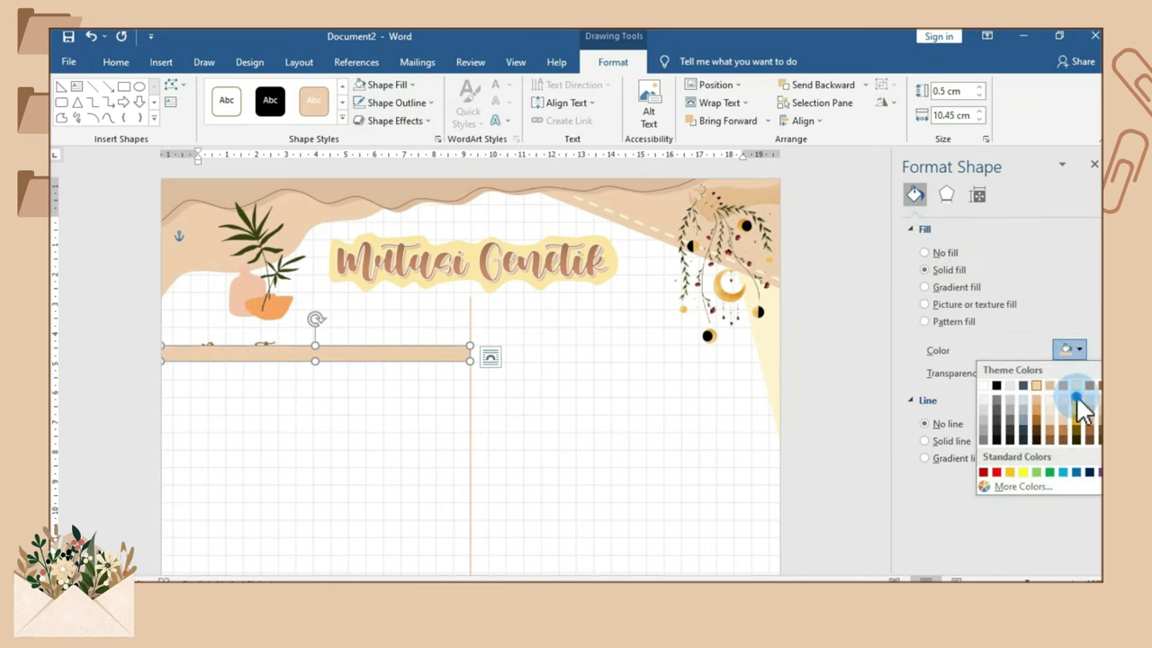
left_click(1077, 395)
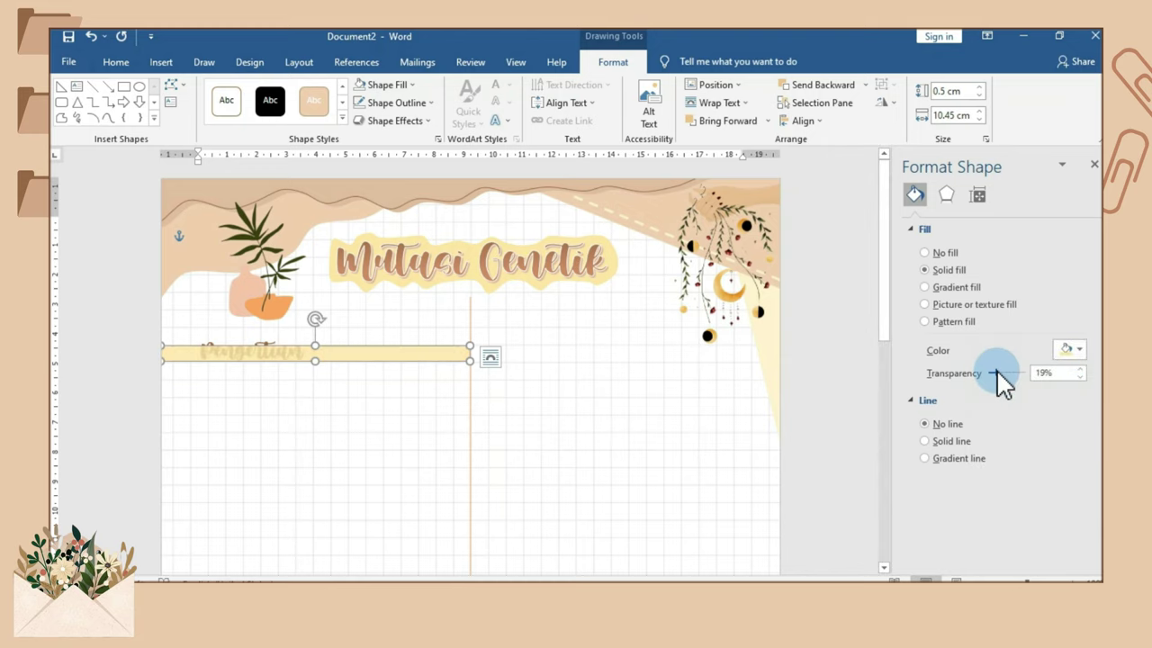
left_click_drag(1002, 371, 1003, 372)
left_click(1093, 165)
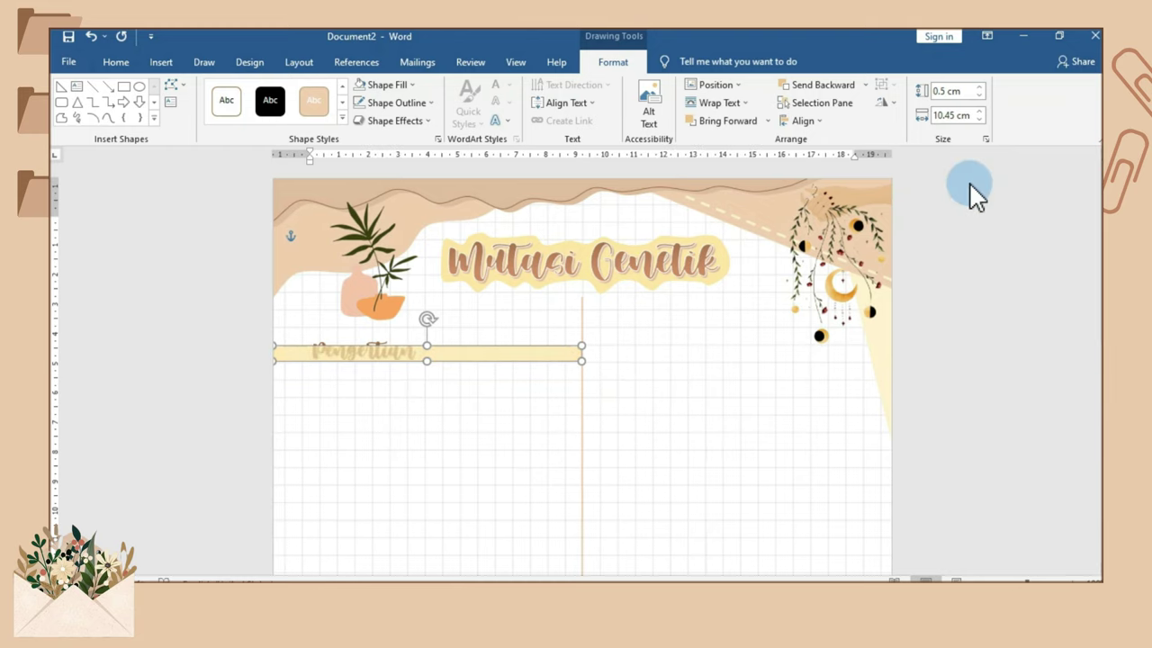
Step: Send the yellow bar behind Pengertian and group the bar with the heading
left_click(813, 85)
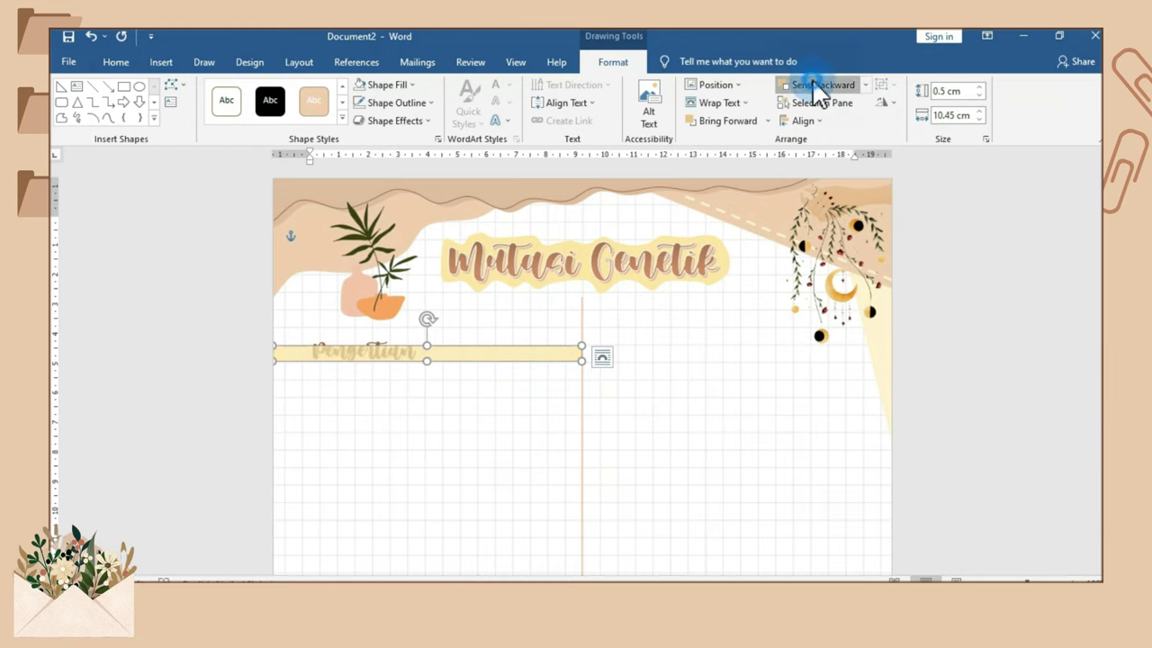
left_click(387, 355)
left_click(889, 103)
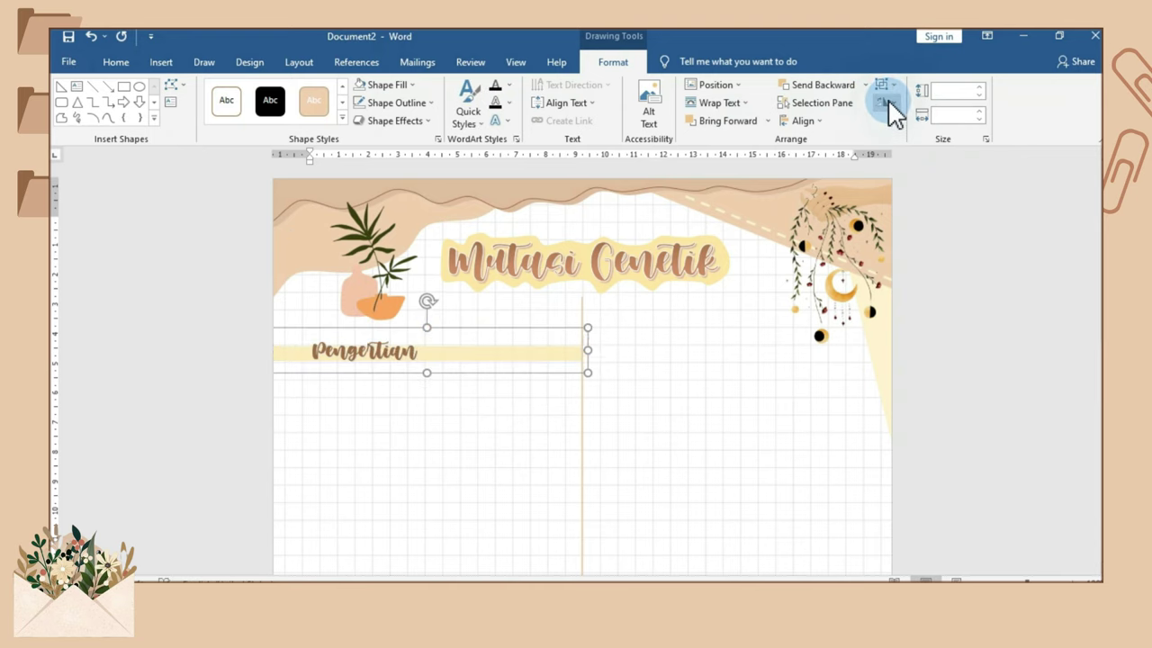
left_click(474, 409)
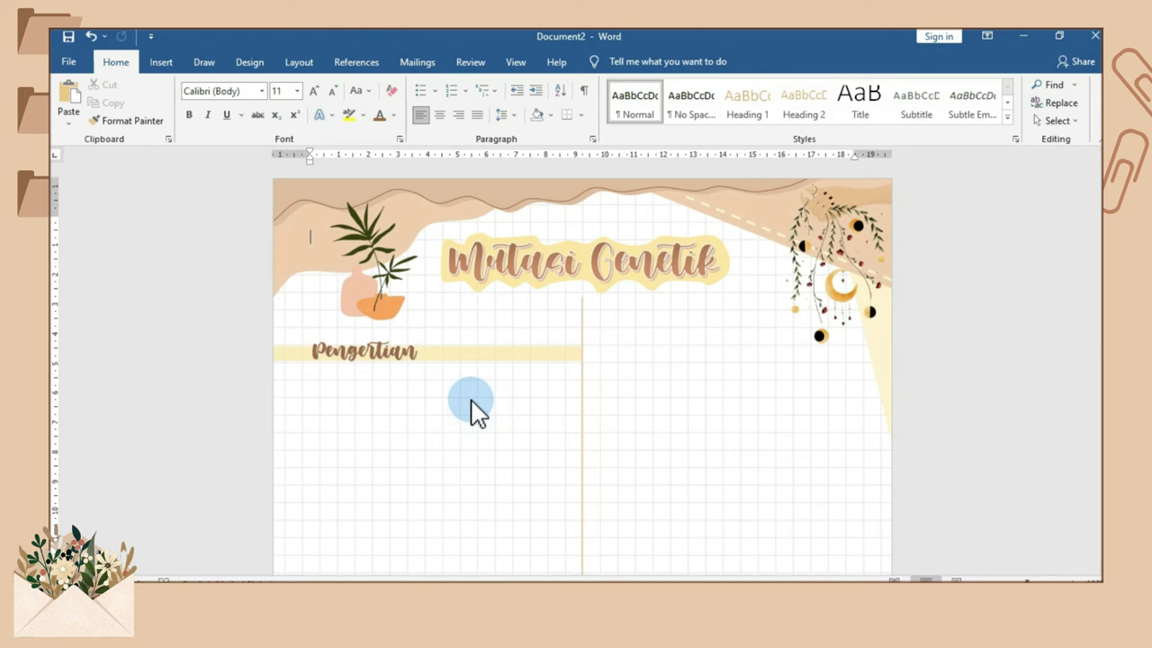
Step: Draw a text box below Pengertian and paste the mutation definition paragraph from the source notes
left_click(167, 63)
left_click(265, 86)
left_click(247, 120)
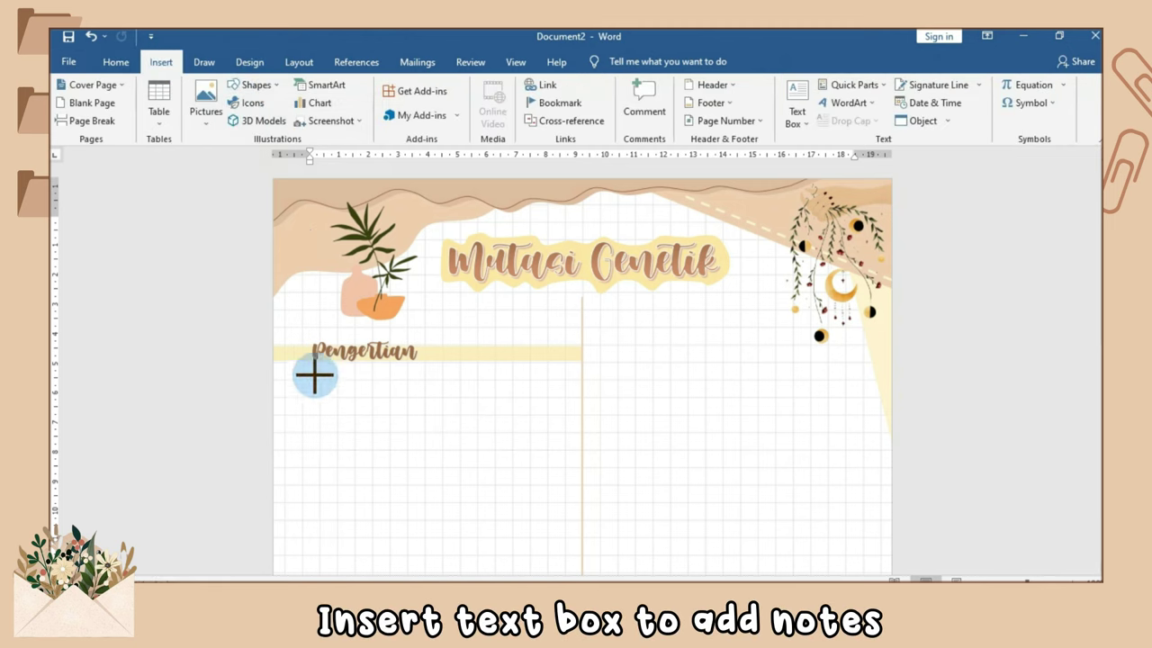
left_click_drag(302, 376, 555, 447)
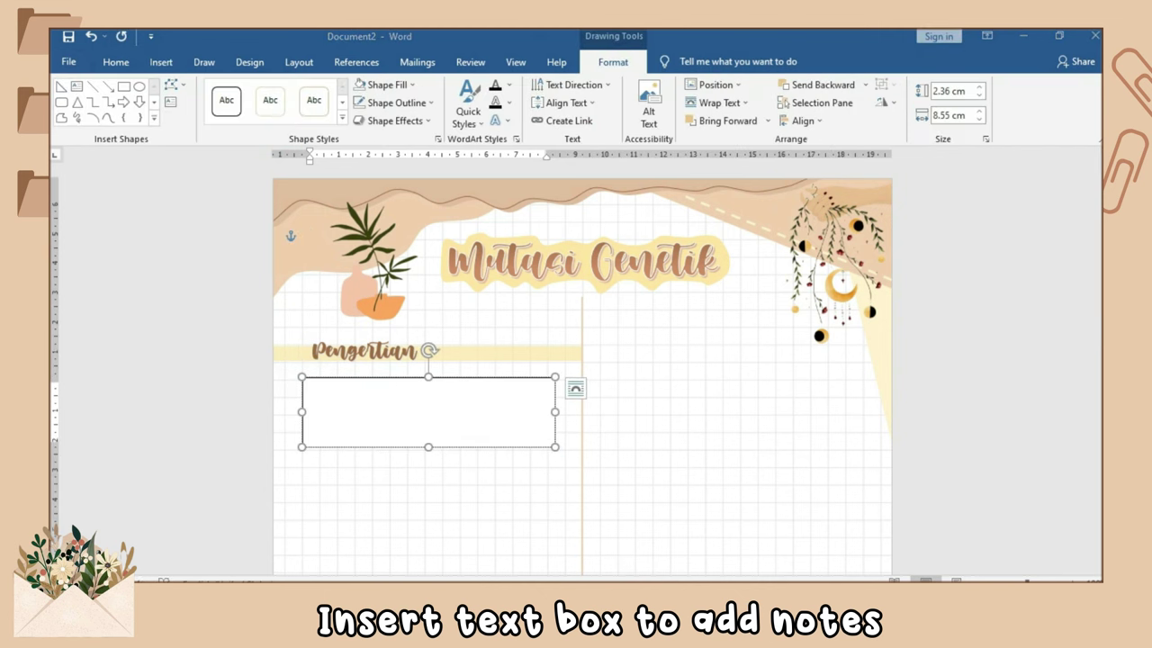
left_click(548, 566)
left_click_drag(331, 315, 467, 362)
key("ctrl+c")
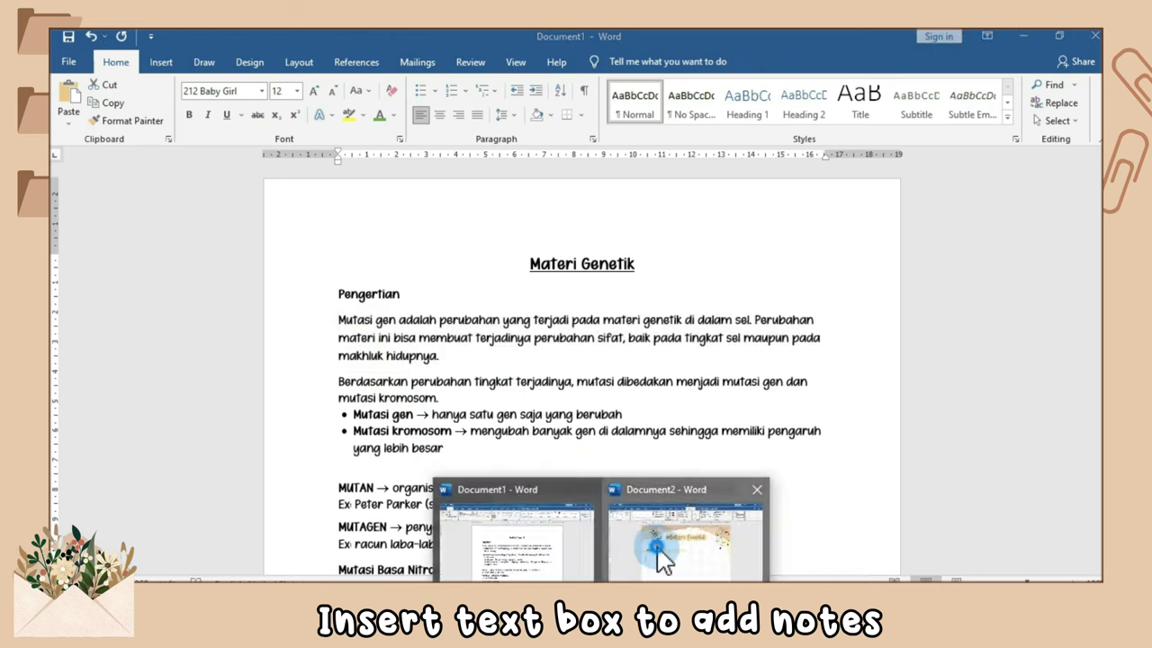
left_click(663, 550)
left_click(368, 390)
key("ctrl+v")
Step: Resize the definition box to fit its text and nudge it up under Pengertian
left_click_drag(426, 447, 426, 468)
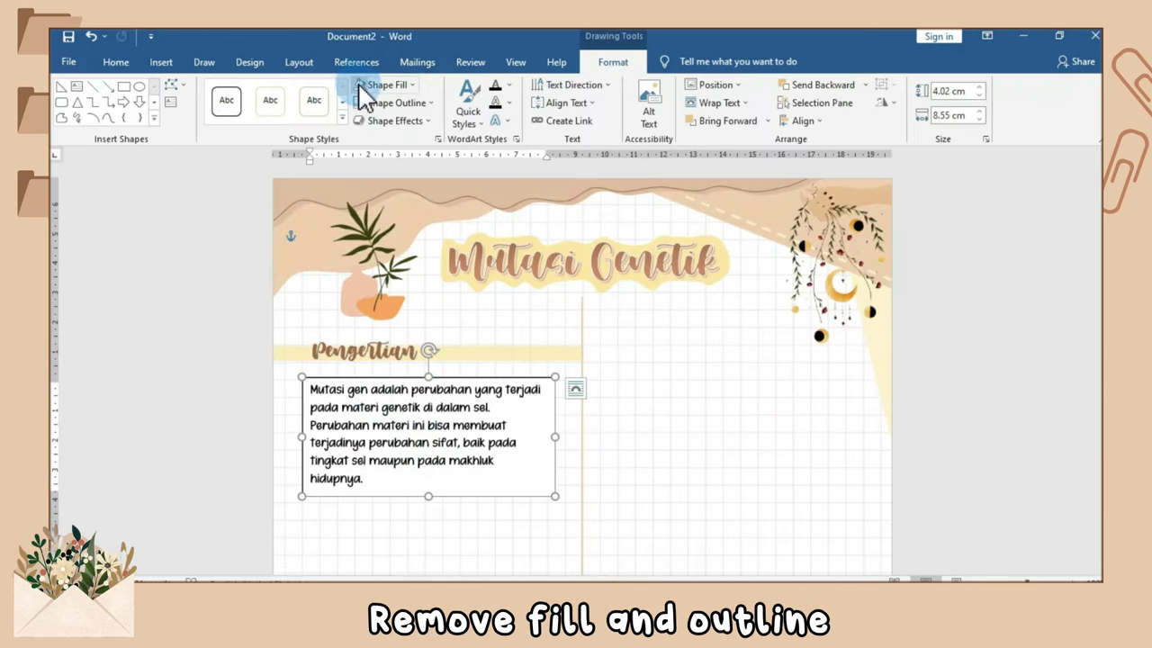
left_click(115, 63)
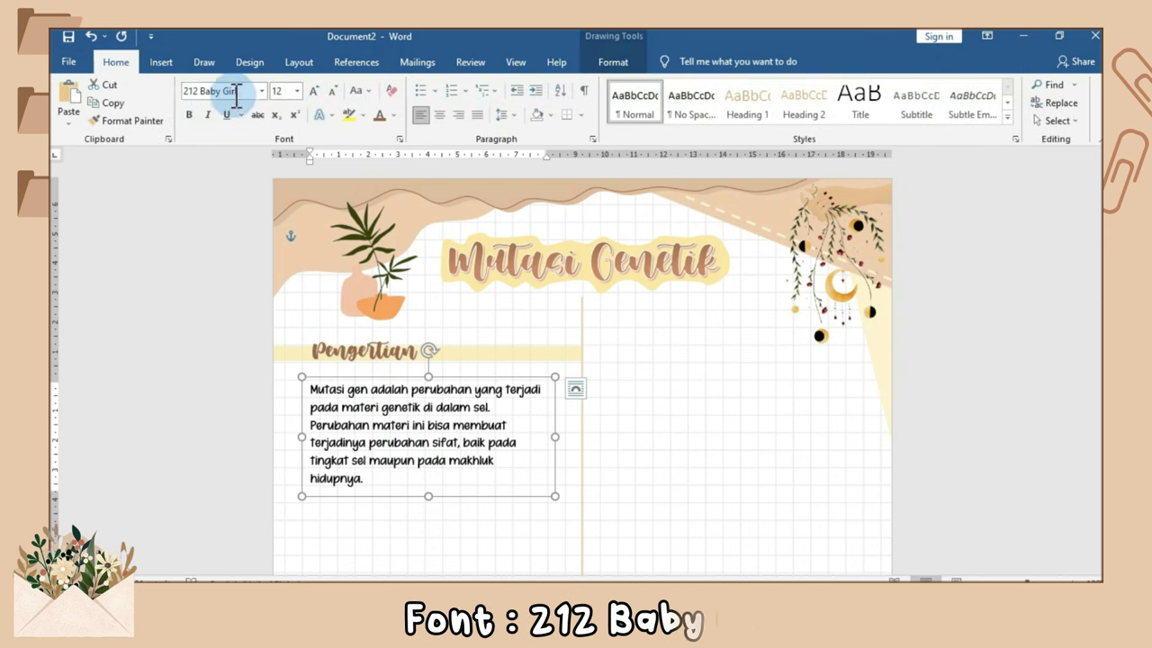
left_click_drag(556, 437, 577, 438)
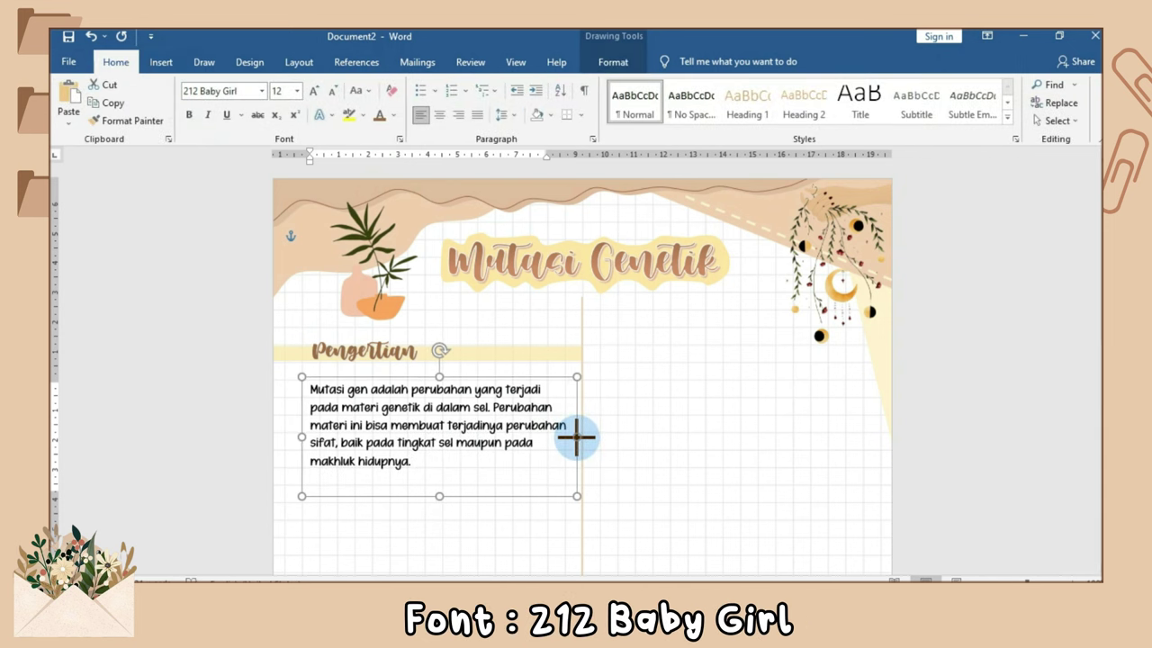
left_click_drag(440, 496, 439, 478)
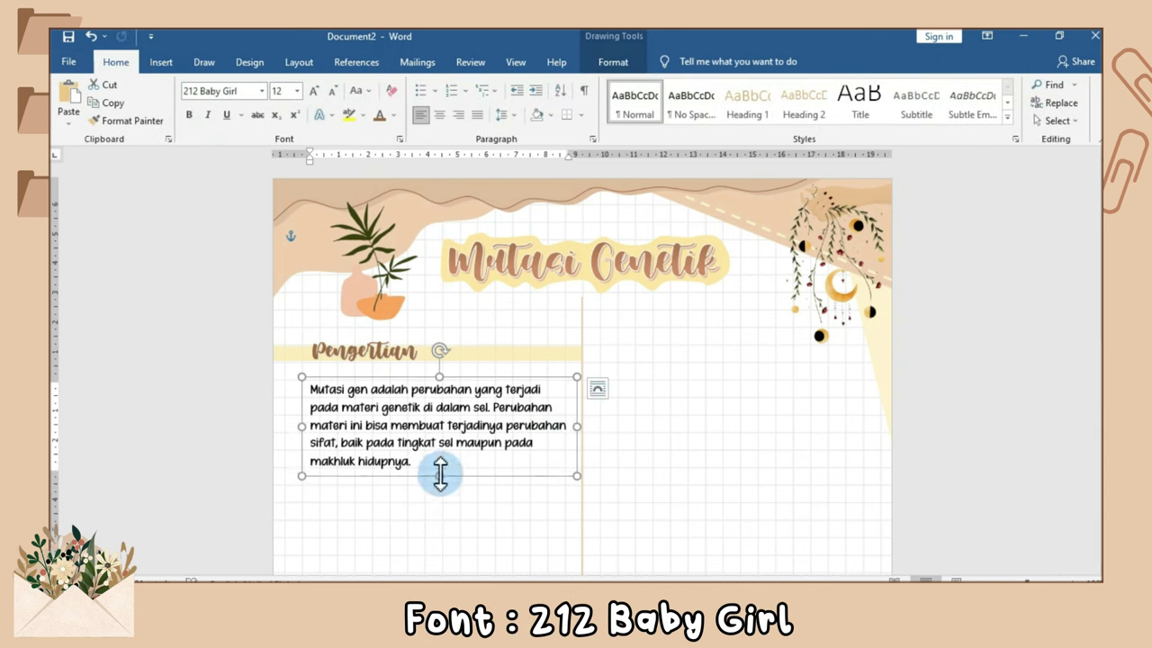
left_click_drag(484, 380, 483, 368)
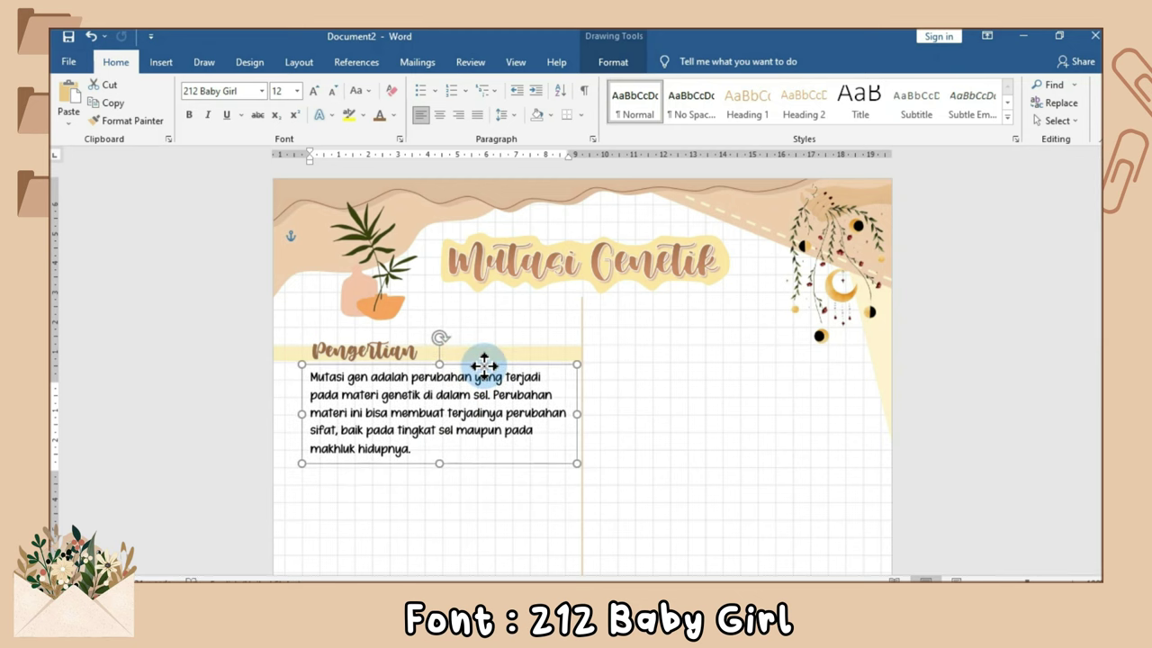
left_click(472, 505)
Step: Duplicate the note below and replace its text with the gene versus chromosome mutation bullets
scroll(472, 505, "down", 2)
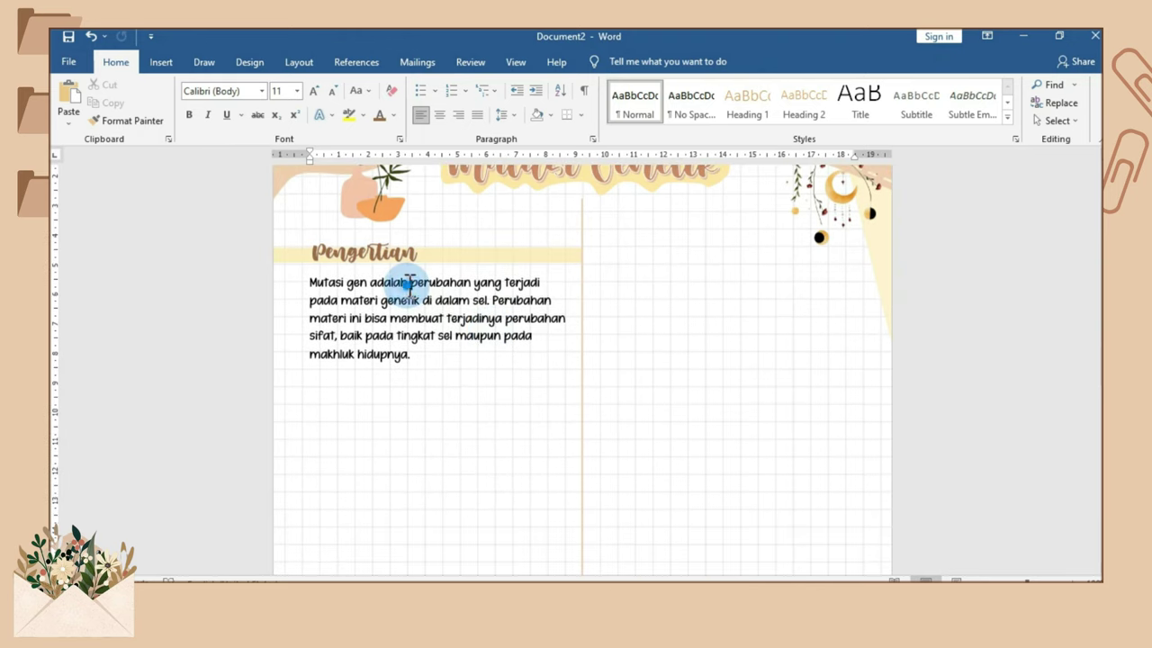
left_click(408, 285)
mouse_move(407, 284)
left_mouse_down("ctrl")
mouse_move(412, 396)
mouse_move(454, 464)
left_mouse_up("ctrl")
left_click(544, 563)
key("ctrl+c")
key("alt+Tab")
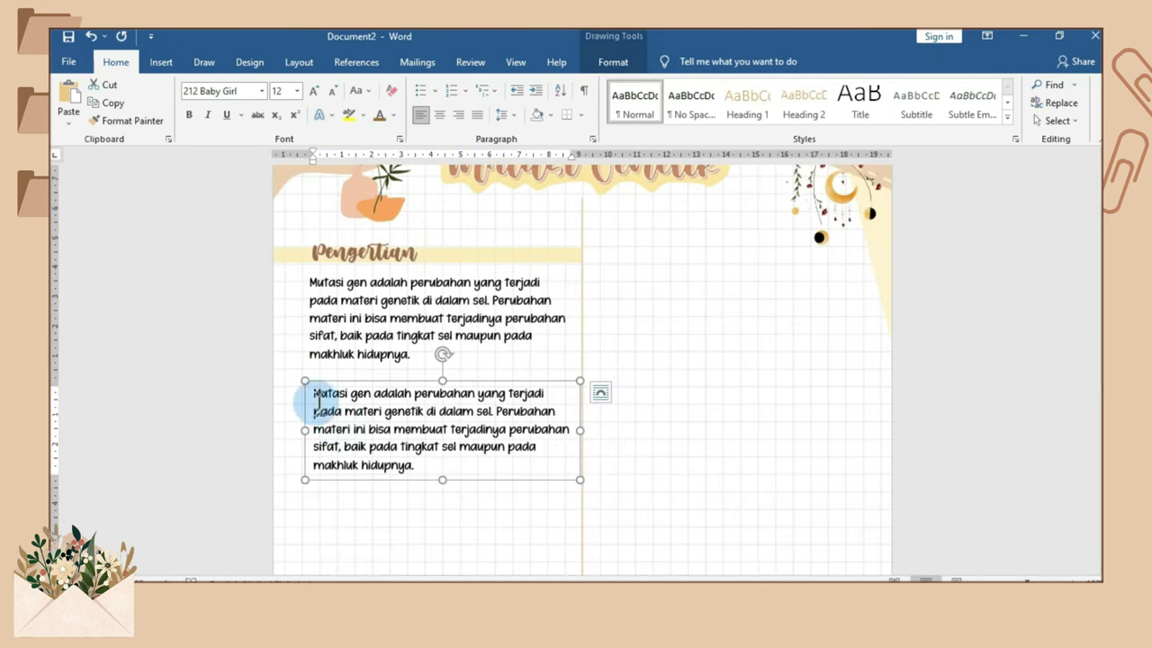
mouse_move(310, 388)
left_mouse_down()
mouse_move(437, 477)
mouse_move(442, 526)
left_mouse_up()
key("ctrl+v")
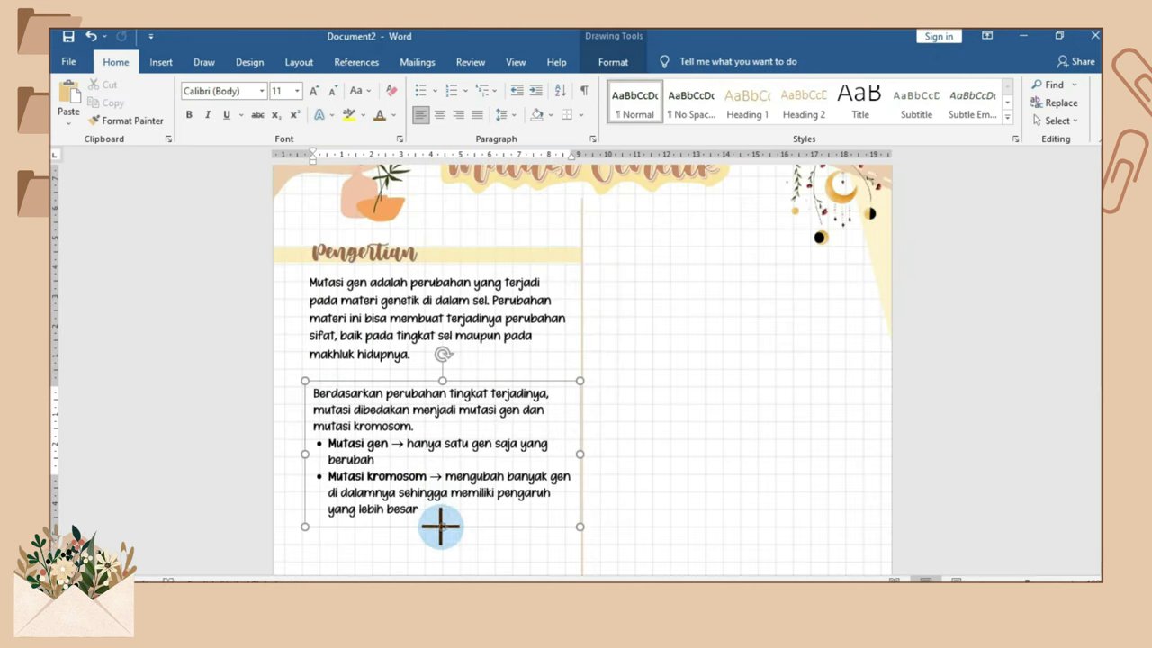
left_click_drag(580, 454, 563, 454)
left_click_drag(563, 381, 519, 392)
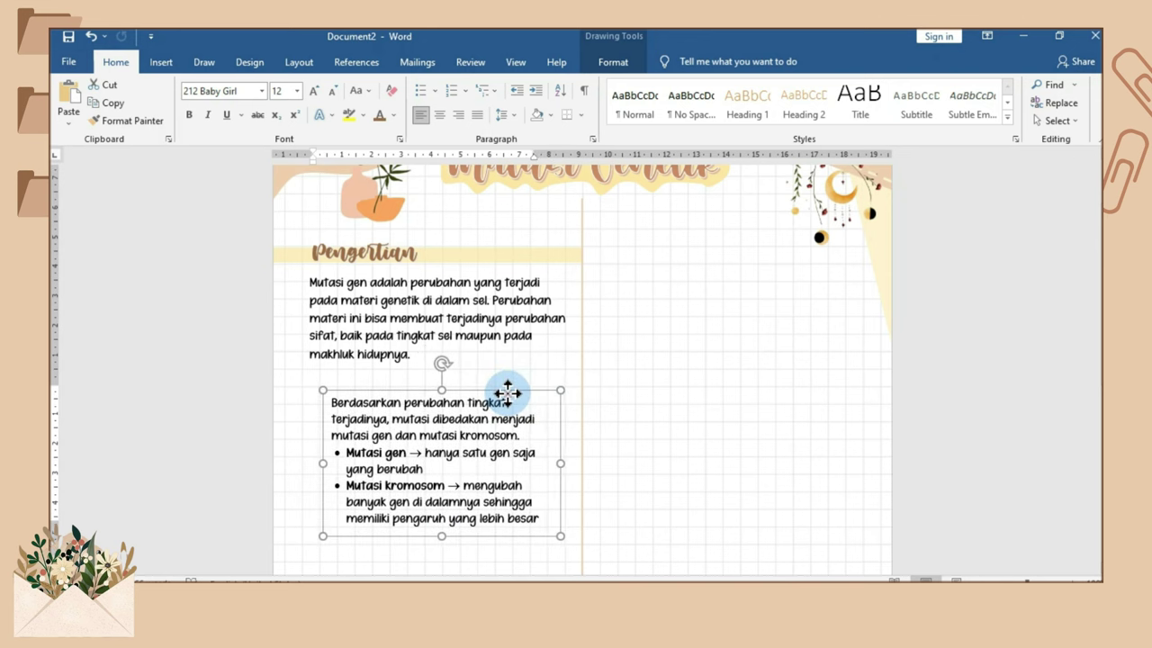
left_click(954, 442)
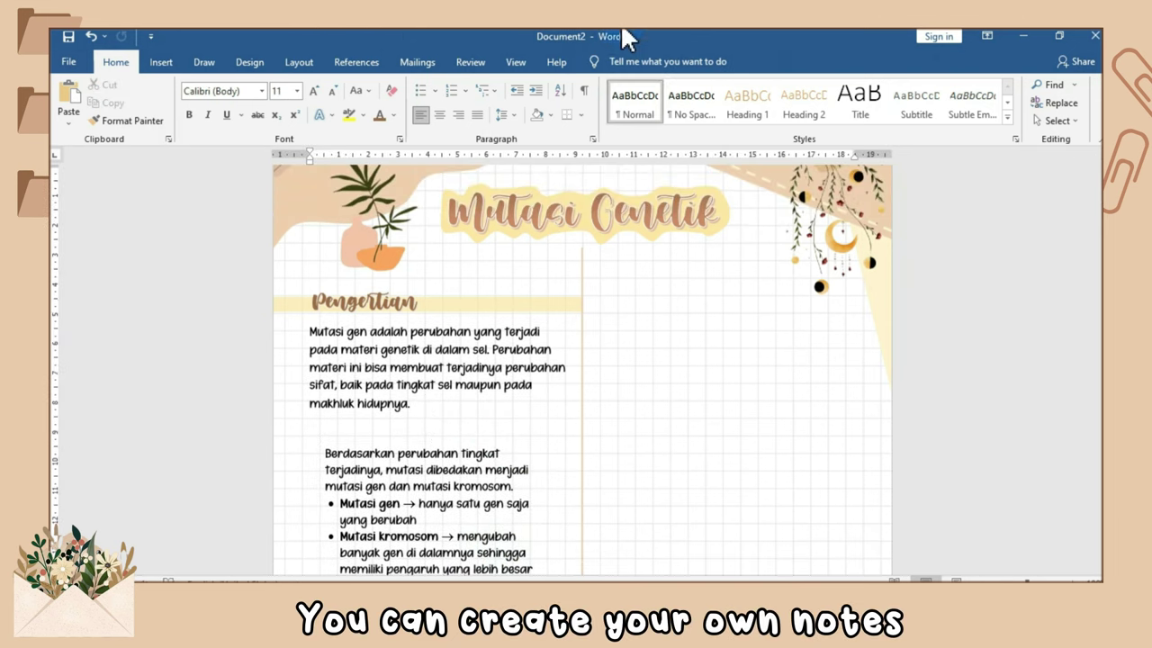
Step: Draw a rectangle below the definition with light gold fill and a thick grey outline
scroll(727, 518, "down", 2)
left_click(161, 61)
left_click(256, 84)
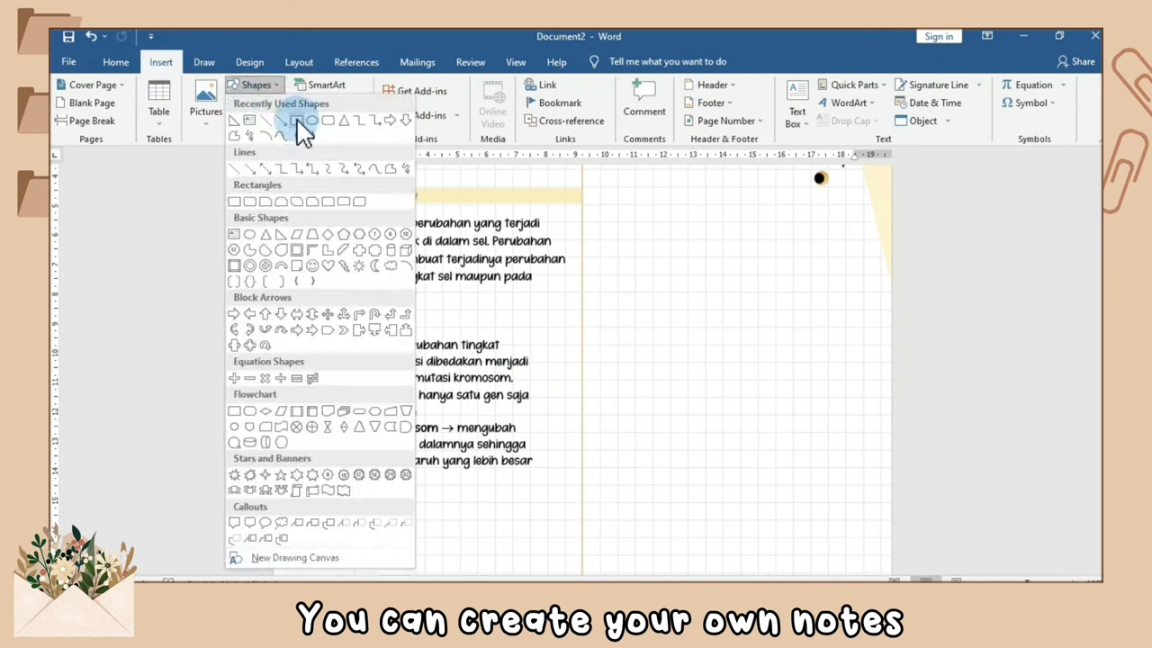
left_click(301, 121)
mouse_move(310, 331)
left_mouse_down()
mouse_move(560, 484)
mouse_move(309, 323)
left_mouse_up()
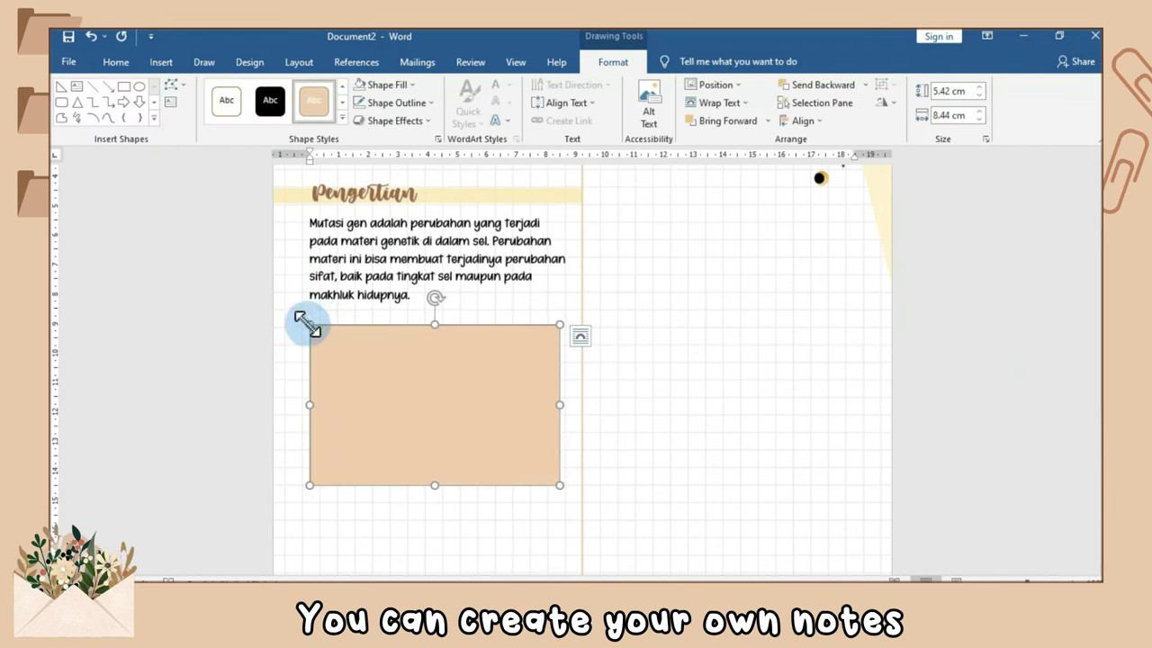
left_click(394, 84)
left_click(452, 132)
left_click(400, 103)
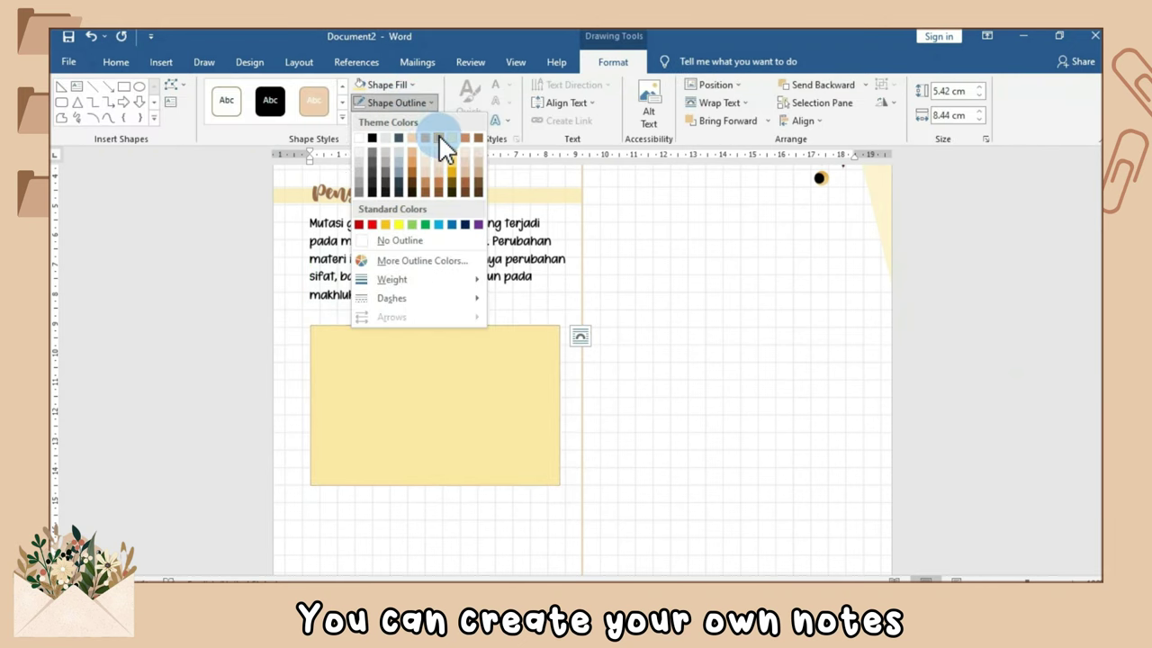
left_click(438, 149)
left_click(396, 102)
mouse_move(392, 279)
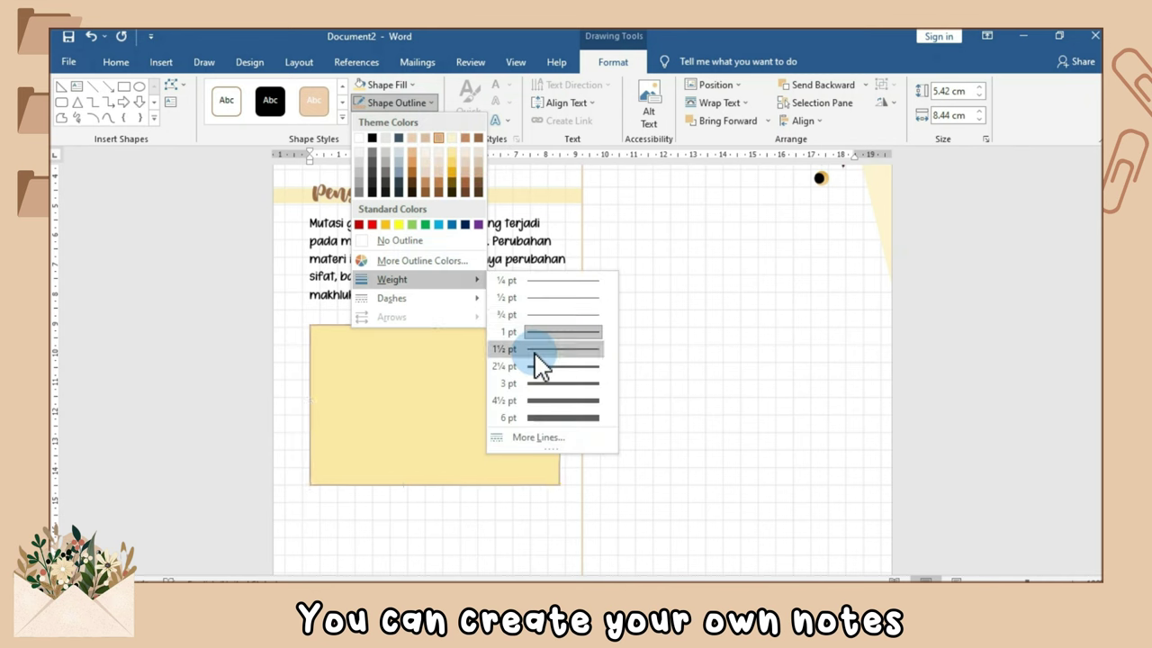
left_click(540, 368)
Step: Apply a coloured shadow effect to the gold rectangle
left_click(437, 138)
left_click(947, 195)
left_click(1069, 250)
left_click(1067, 288)
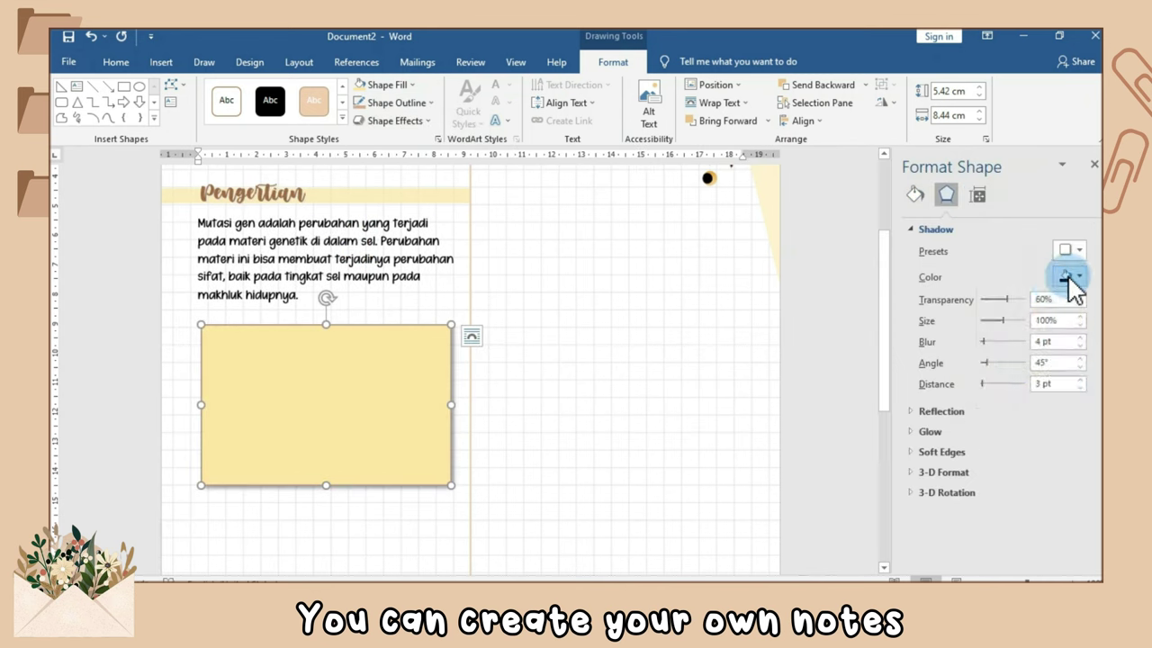
left_click(1070, 276)
left_click(1067, 312)
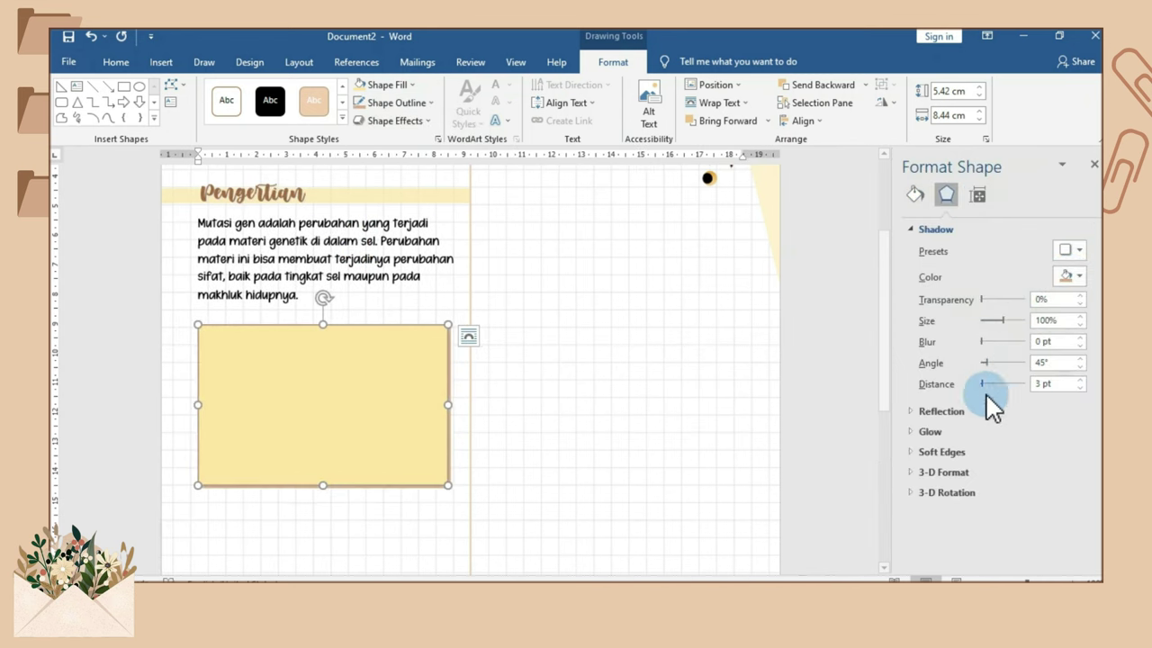
left_click(1094, 163)
Step: Paste the bullet notes into the gold rectangle
left_click(514, 329)
key("ctrl+v")
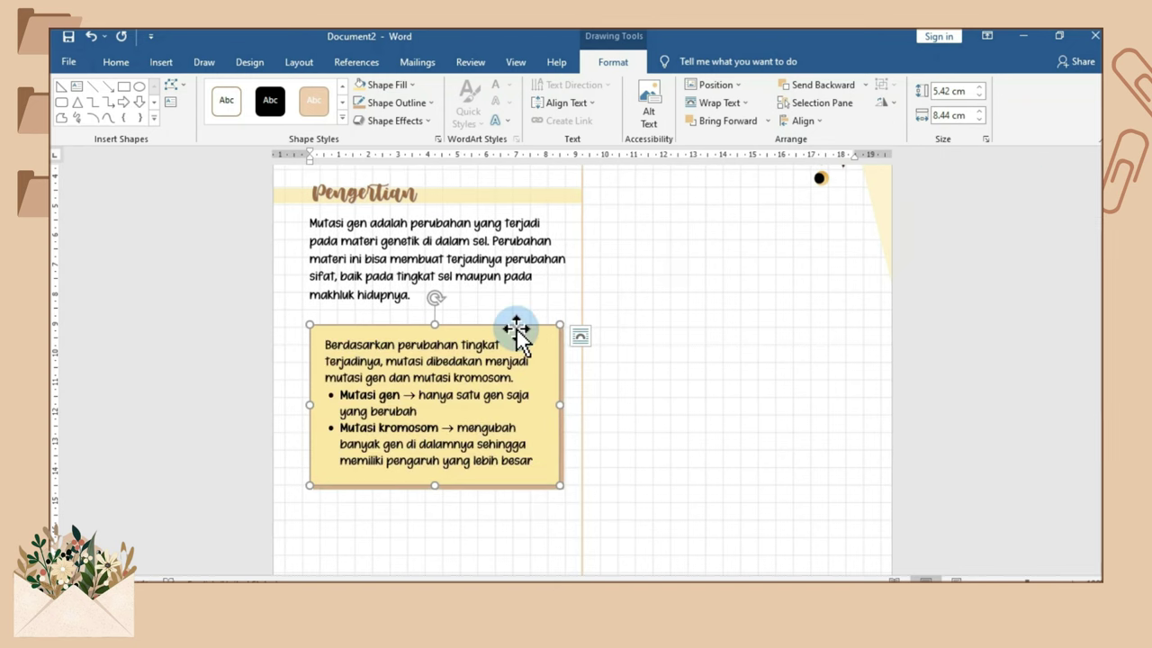
scroll(753, 360, "up", 3)
left_click(753, 360)
Step: Draw a small tape-like banner shape across the top of the yellow box
left_click(161, 61)
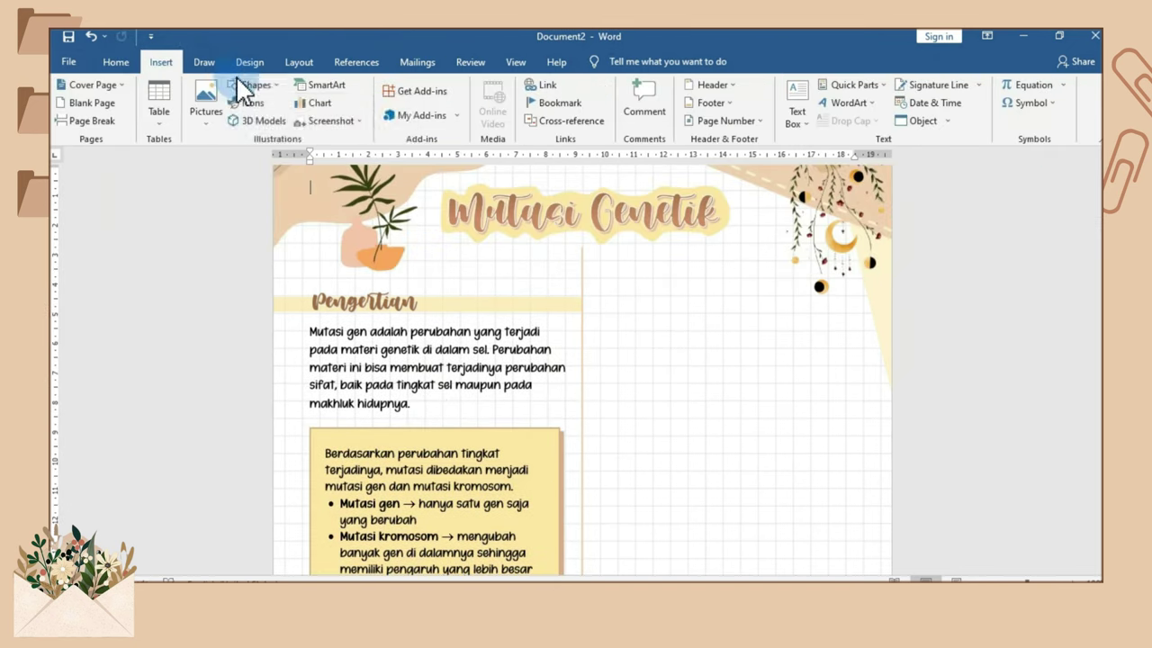
left_click(254, 85)
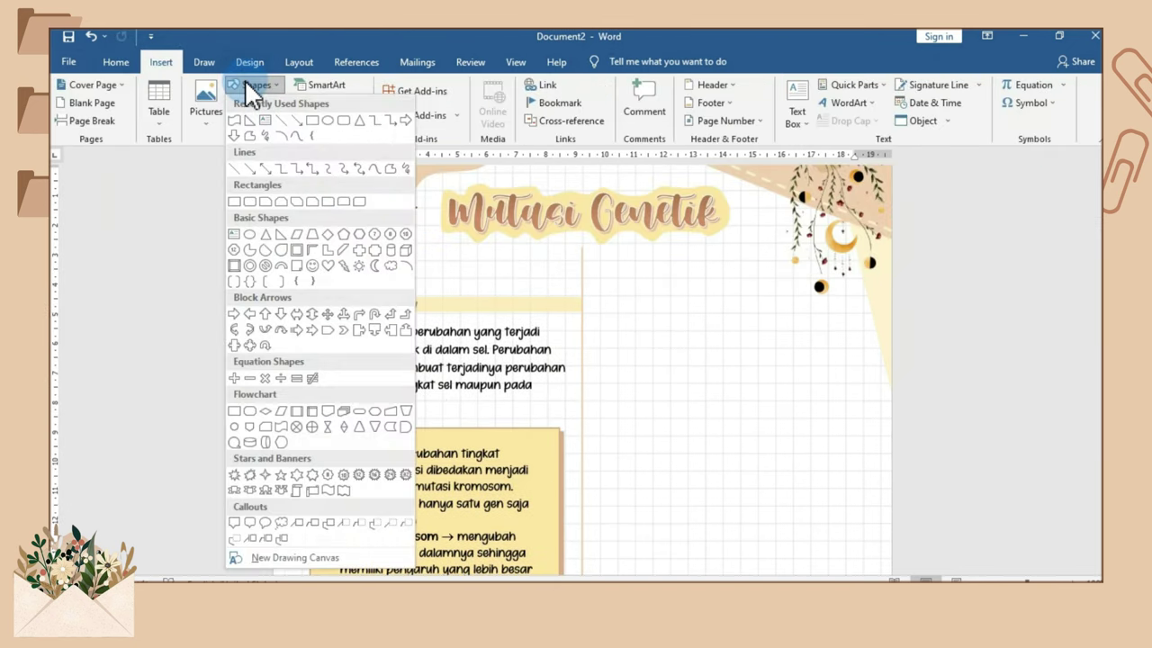
left_click(325, 489)
left_click_drag(448, 431, 470, 441)
left_click_drag(392, 425, 389, 417)
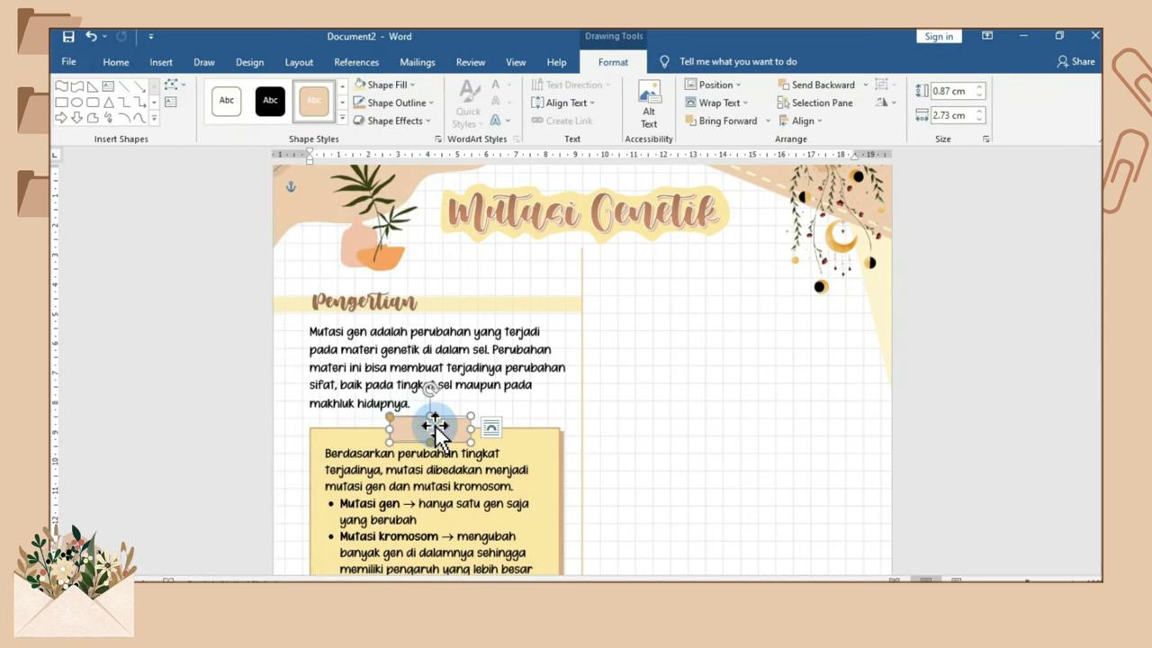
left_click(437, 138)
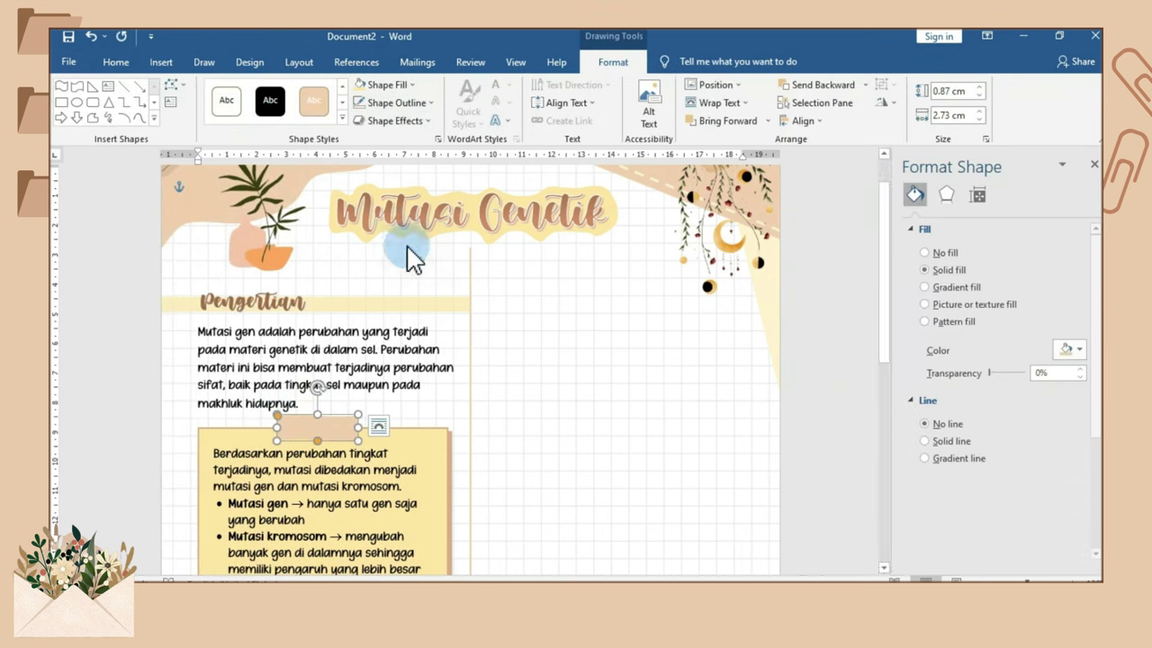
left_click(690, 349)
Step: Fill the yellow note box with the MUTAN and MUTAGEN notes from the source document
scroll(528, 445, "down", 3)
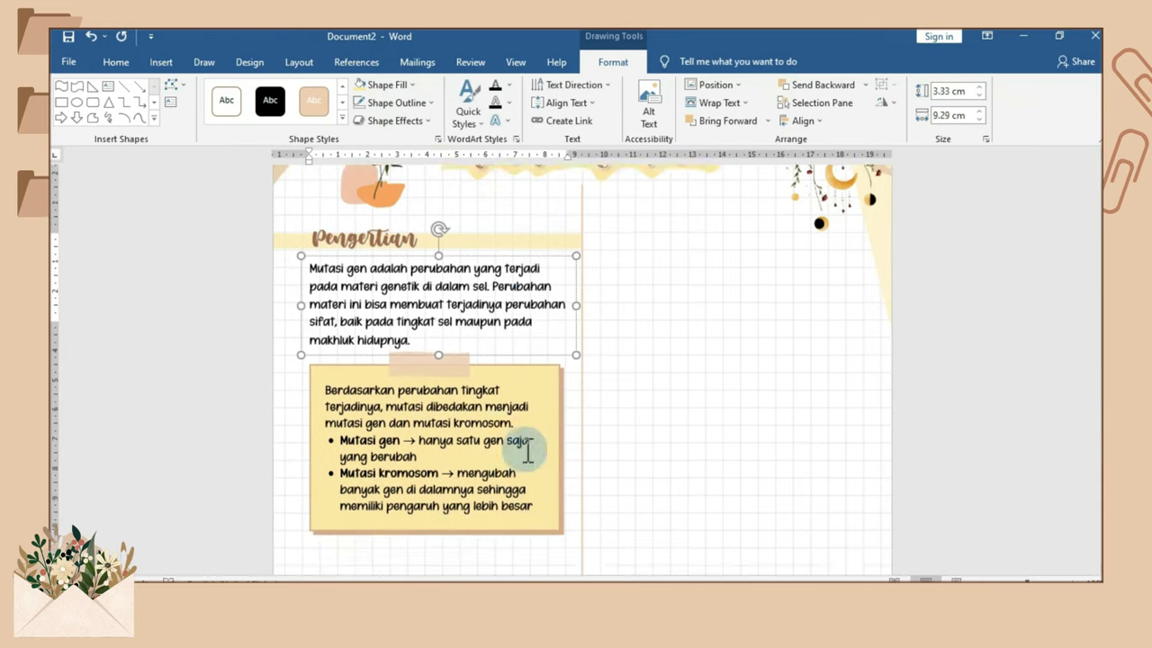
scroll(651, 457, "down", 1)
scroll(650, 458, "down", 2)
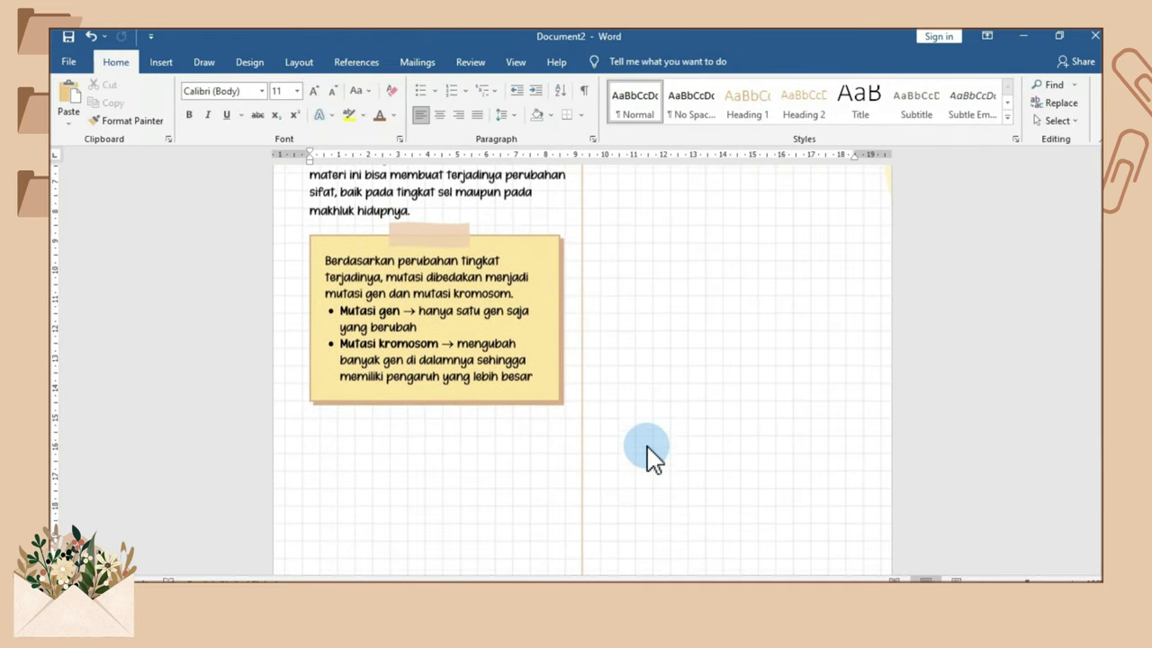
left_click(480, 262)
left_click(513, 558)
key("ctrl+c")
left_click(442, 566)
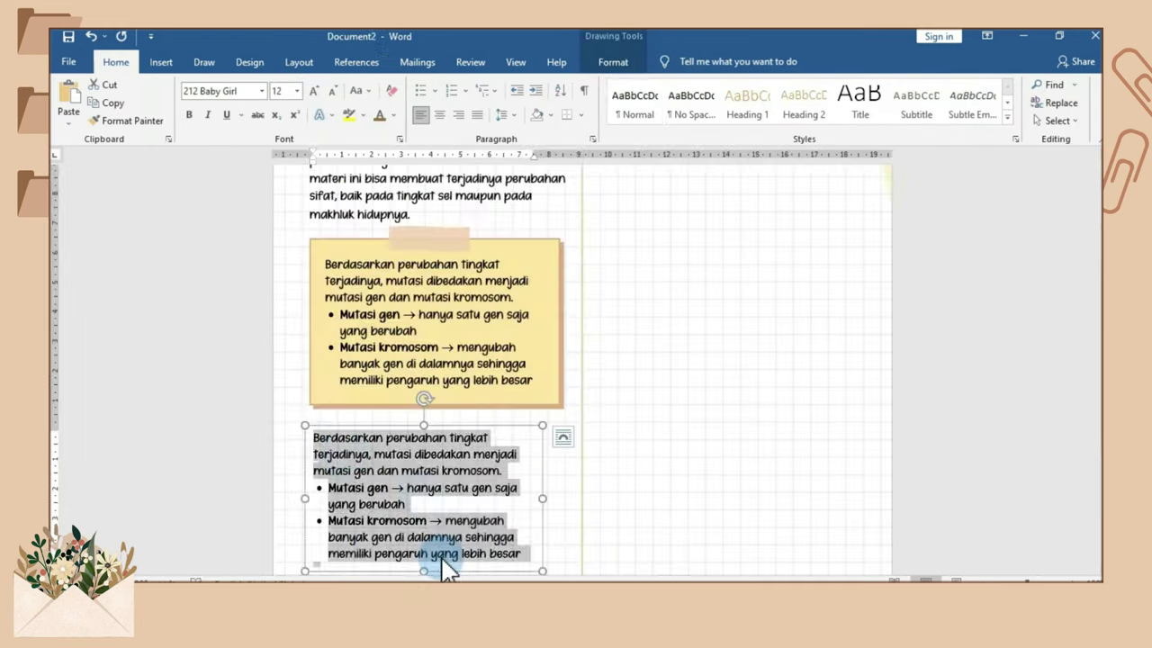
key("ctrl+v")
Step: Copy the Pengertian banner below the notes and select its text for renaming
scroll(479, 547, "down", 2)
scroll(479, 547, "up", 5)
left_click(457, 259)
left_click(602, 253)
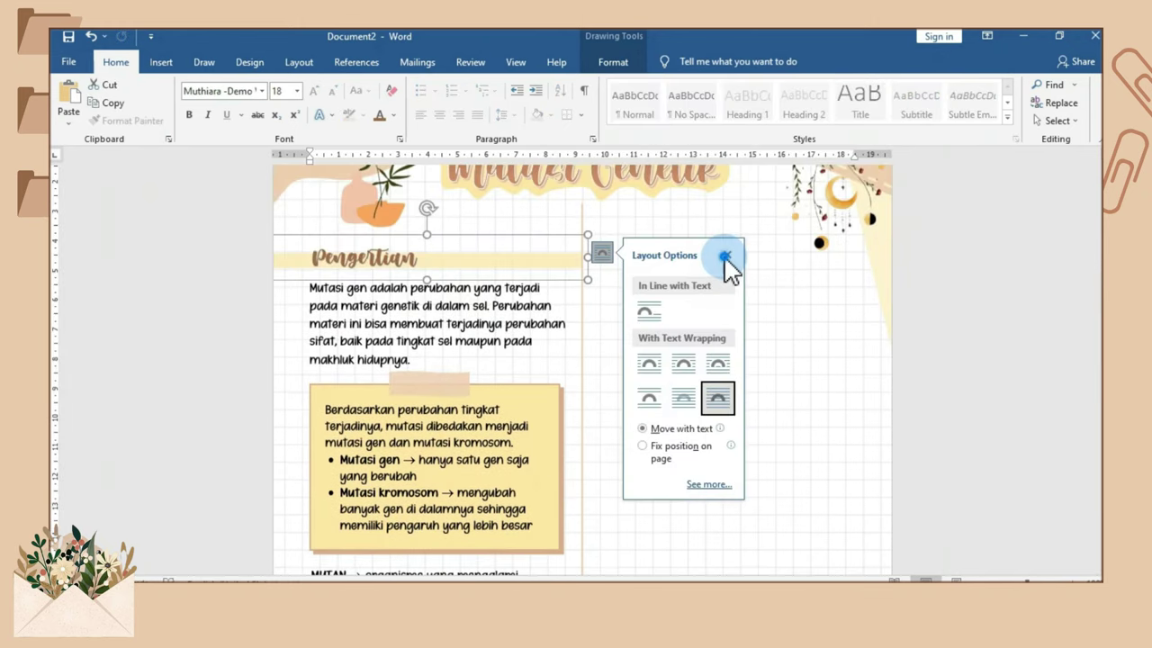
left_click(727, 250)
left_click_drag(457, 256, 571, 481)
scroll(570, 450, "down", 5)
double_click(360, 442)
Step: Retitle the banner 'Macam - Macam' and duplicate the MUTAN notes box below it
type("Macam -")
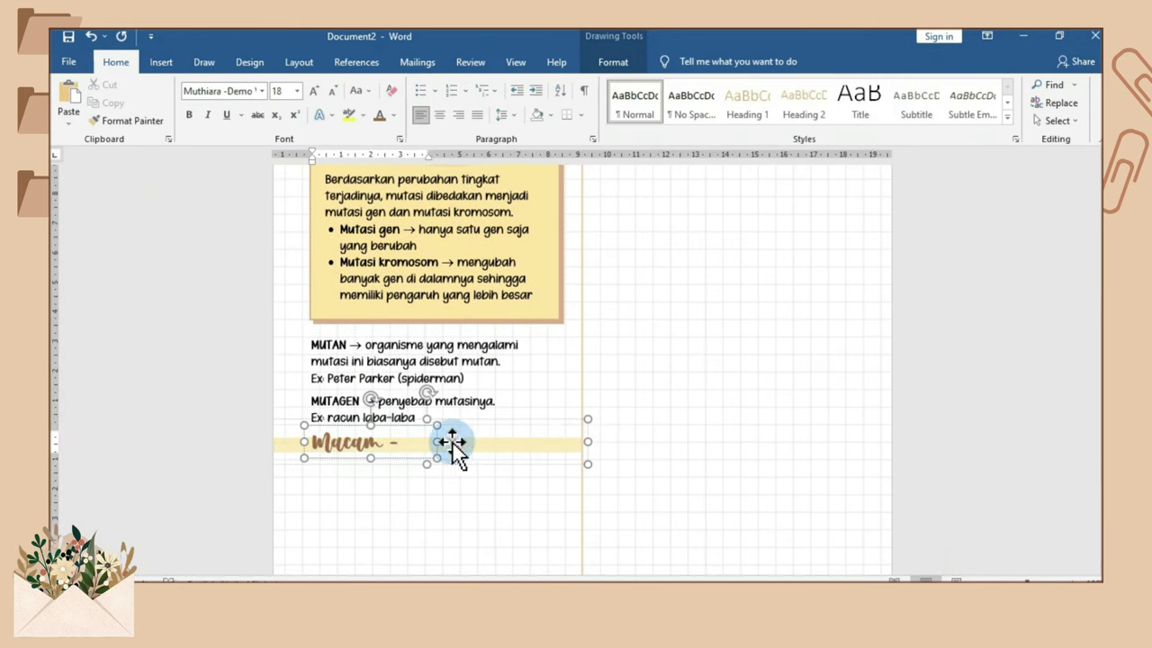
type(" Macam")
left_click(501, 488)
scroll(501, 488, "down", 3)
left_click(399, 193)
left_click_drag(398, 193, 381, 327)
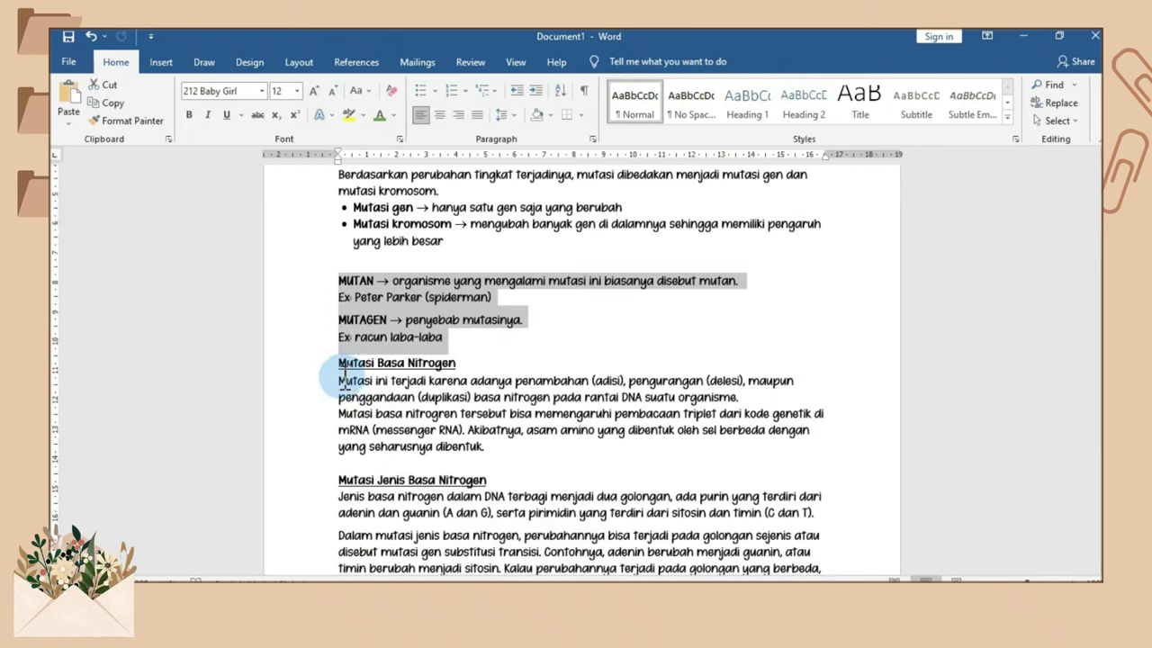
Step: Replace the duplicated box's text with the nitrogen-base mutation paragraph from Document1
left_click_drag(340, 381, 527, 430)
key("ctrl+c")
key("alt+Tab")
key("ctrl+a")
key("ctrl+v")
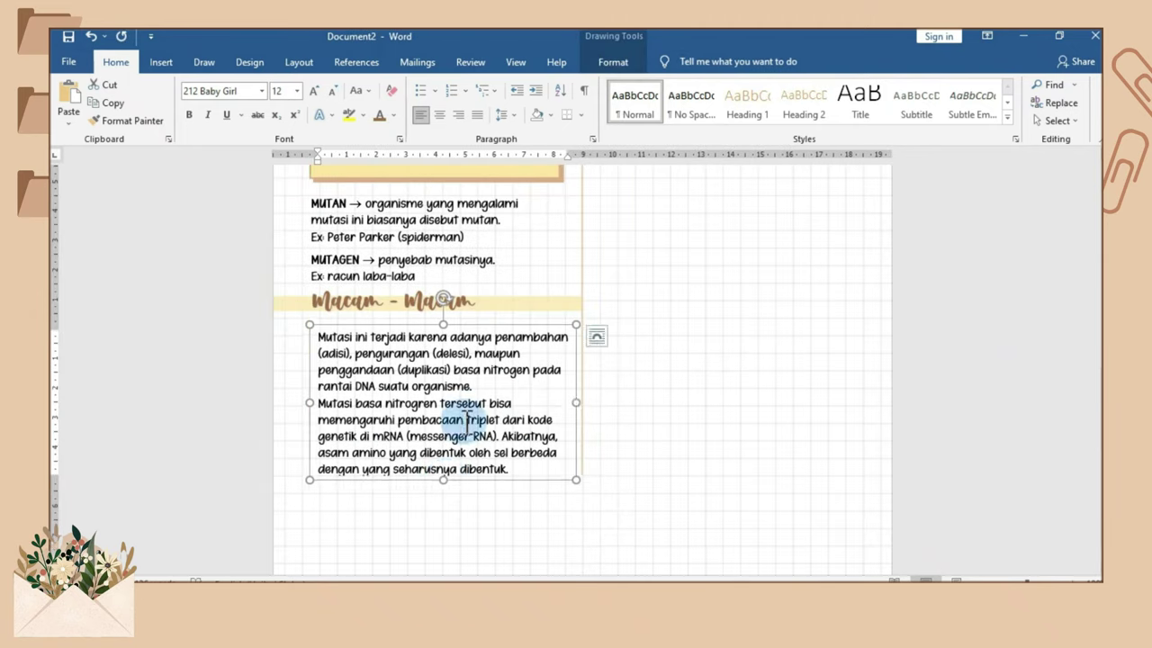
Step: Add a tan 'Mutasi Basa Nitrogen' label with thicker outline in Amatemora size 16 above the paragraph
left_click(161, 62)
left_click(259, 85)
left_click(225, 160)
left_click_drag(322, 334, 427, 358)
type("Mutasi Basa Nitrogen")
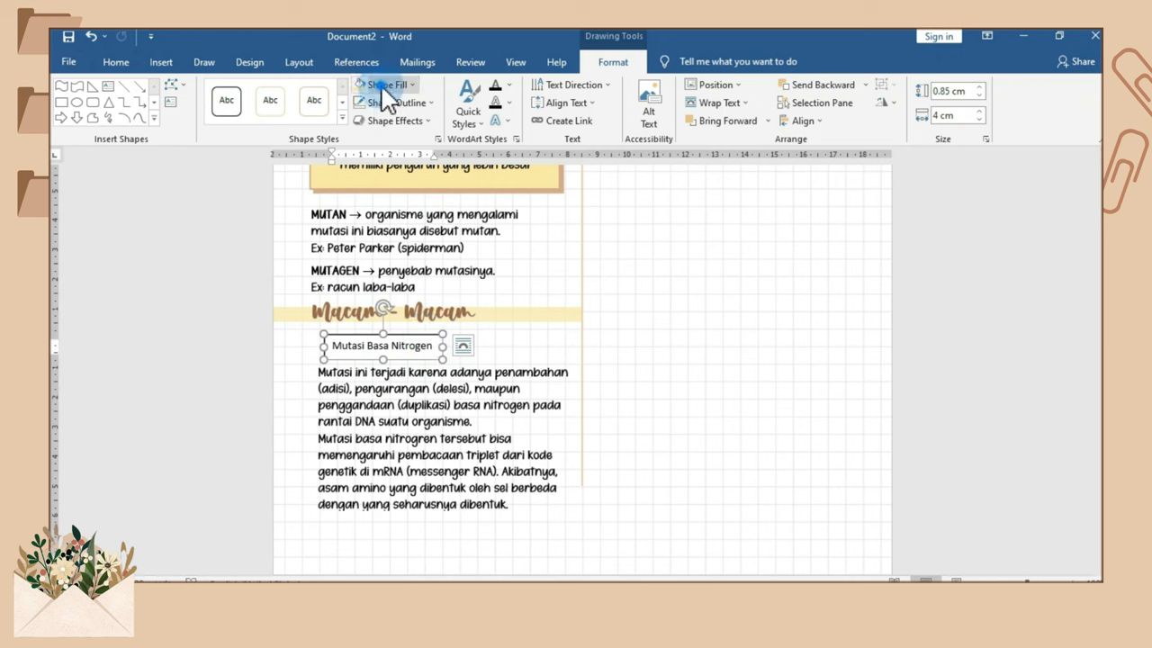
left_click(381, 84)
left_click(439, 119)
left_click(396, 102)
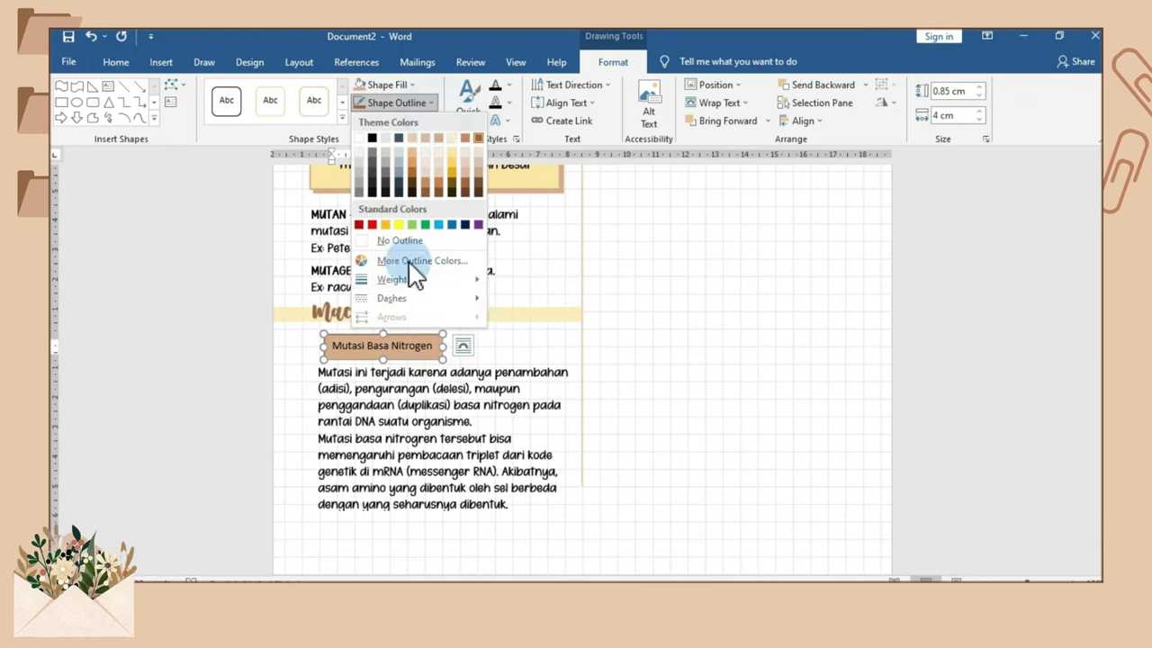
mouse_move(432, 278)
left_click(546, 347)
left_click(115, 62)
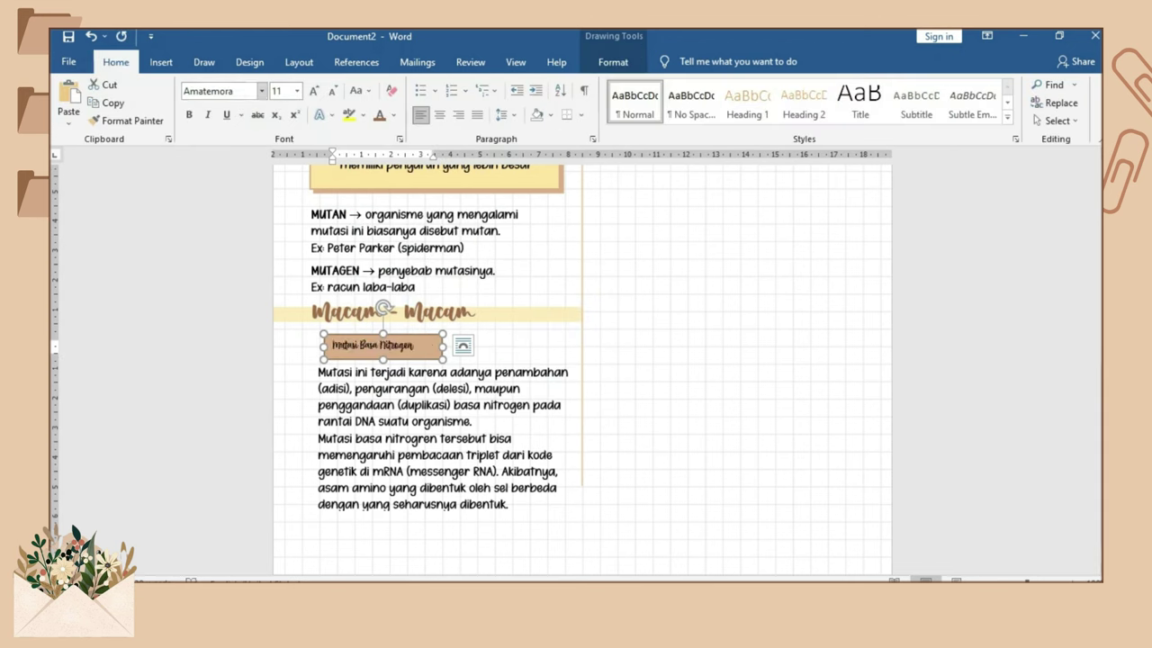
type("Nitrogen")
left_click(332, 91)
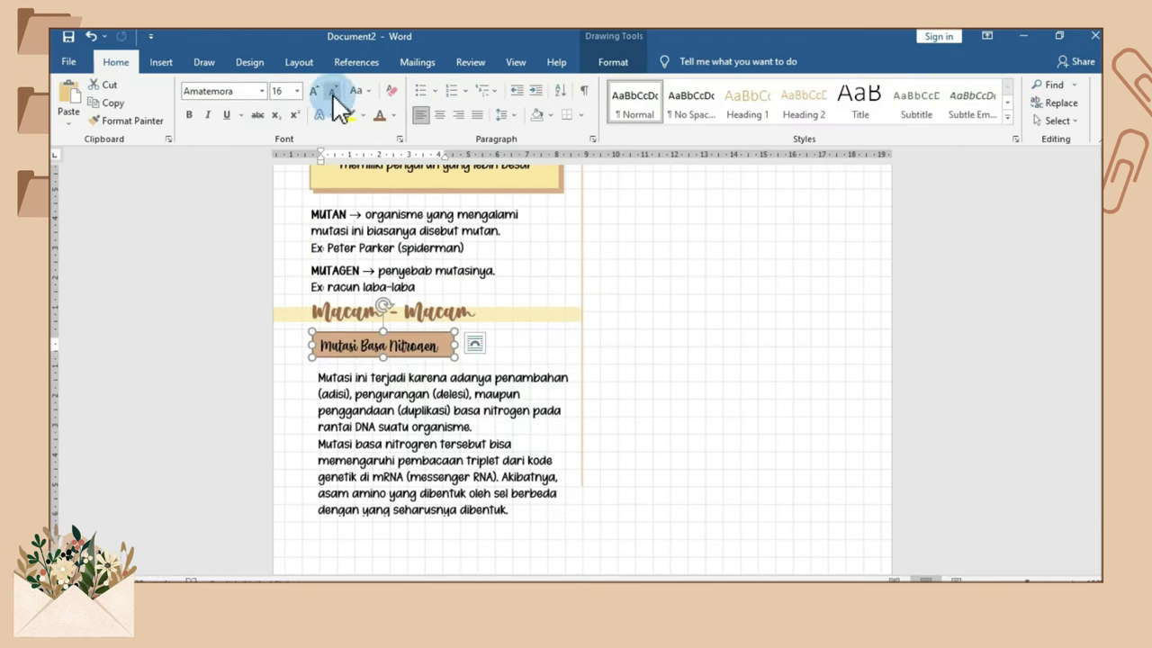
Step: Move the label and paragraph together into the right column
left_click(412, 368)
left_click(441, 342, "shift")
left_click_drag(442, 342, 807, 266)
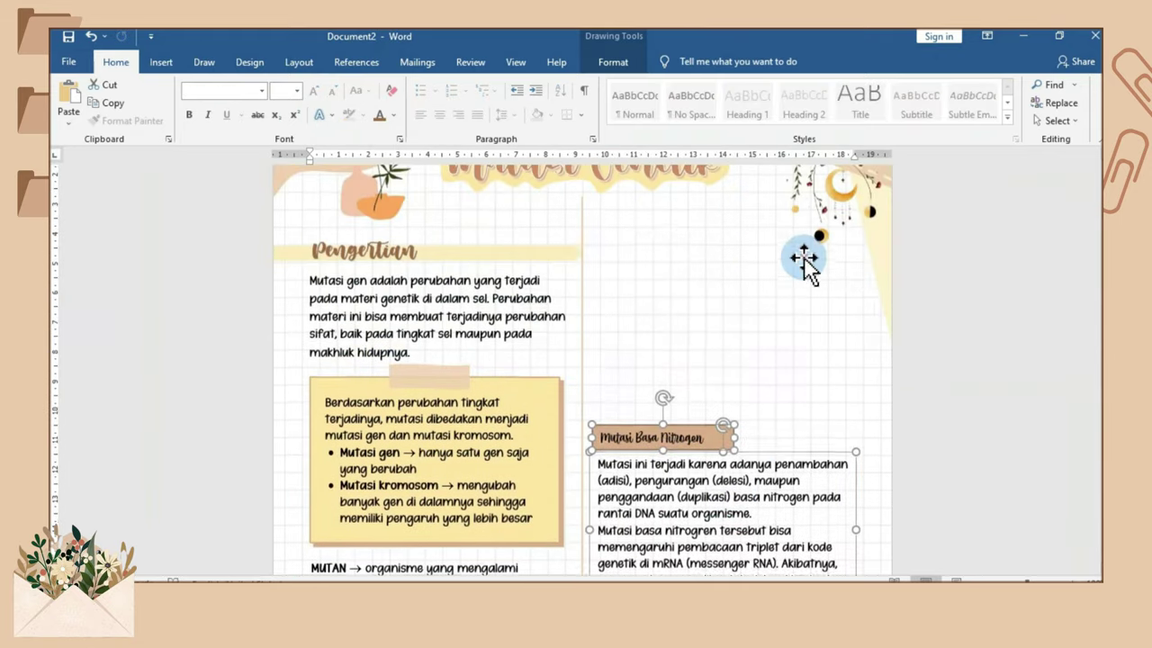
Step: Retitle the right-column label with 'Jenis' and paste the Jenis Basa Nitrogen paragraphs
left_click(643, 241)
type("Jenis")
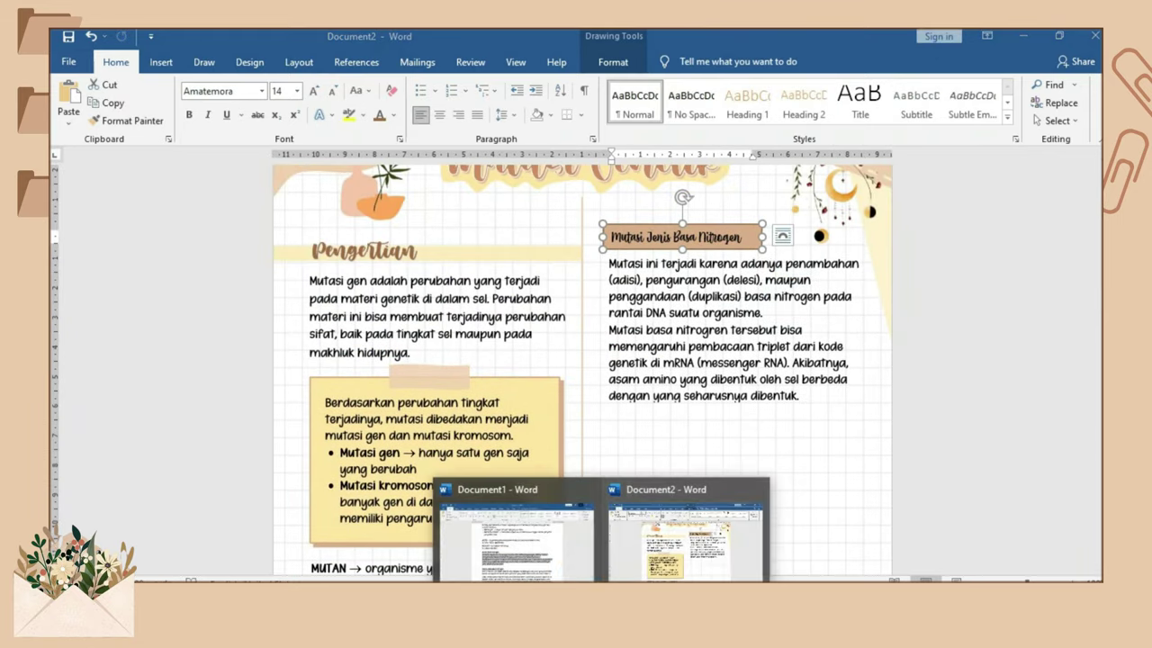
left_click(513, 540)
left_click_drag(337, 355, 784, 437)
key("ctrl+c")
key("alt+Tab")
key("ctrl+v")
left_click_drag(889, 364, 873, 364)
scroll(738, 527, "down", 2)
Step: Draw a light yellow rectangle below the right-column text
left_click(161, 61)
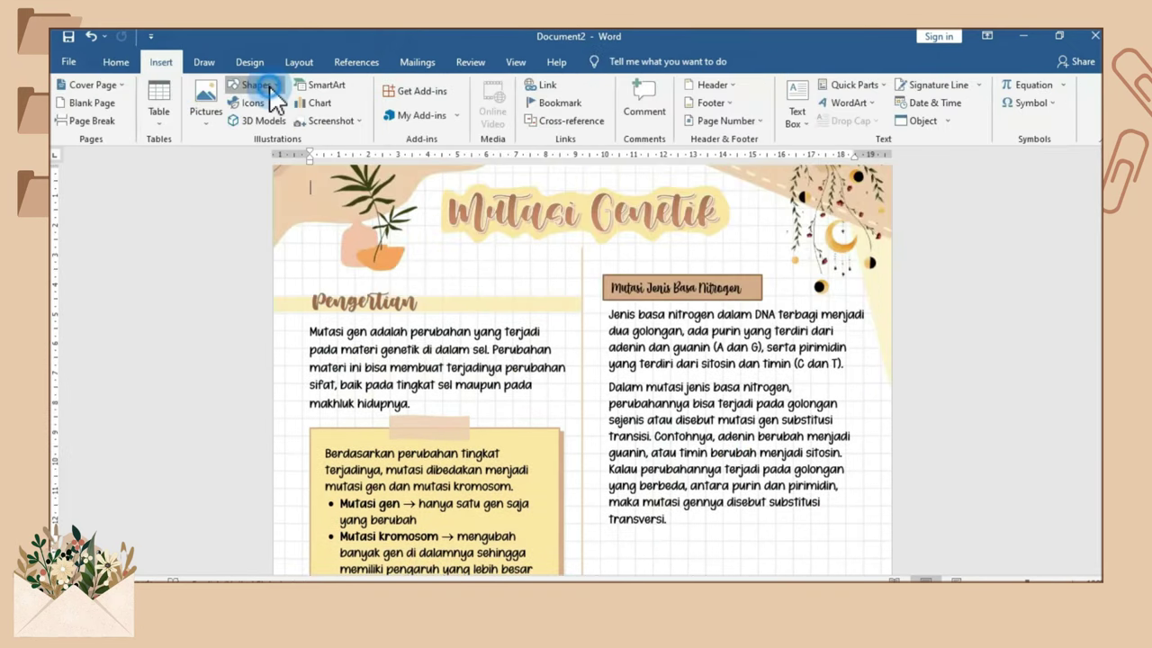
left_click(270, 85)
left_click_drag(611, 290, 860, 420)
left_click(387, 85)
left_click(455, 143)
left_click(387, 101)
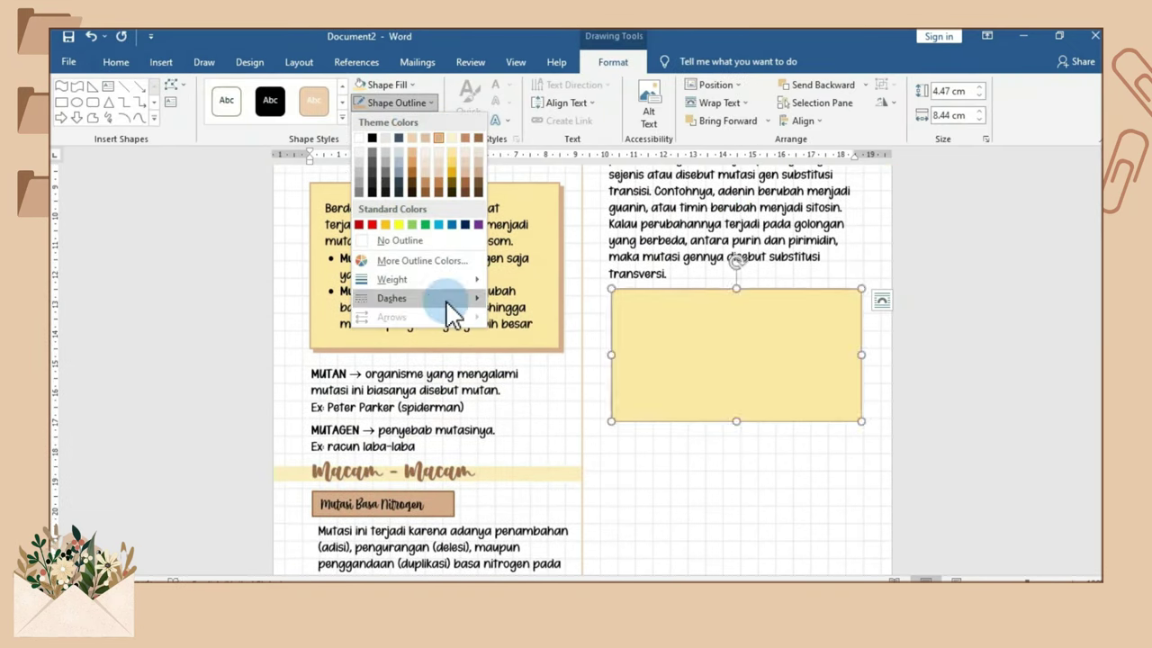
left_click(115, 61)
Step: Paste the illustration inside the yellow rectangle and give it a border
key("ctrl+v")
left_click_drag(720, 270, 788, 350)
left_click(612, 61)
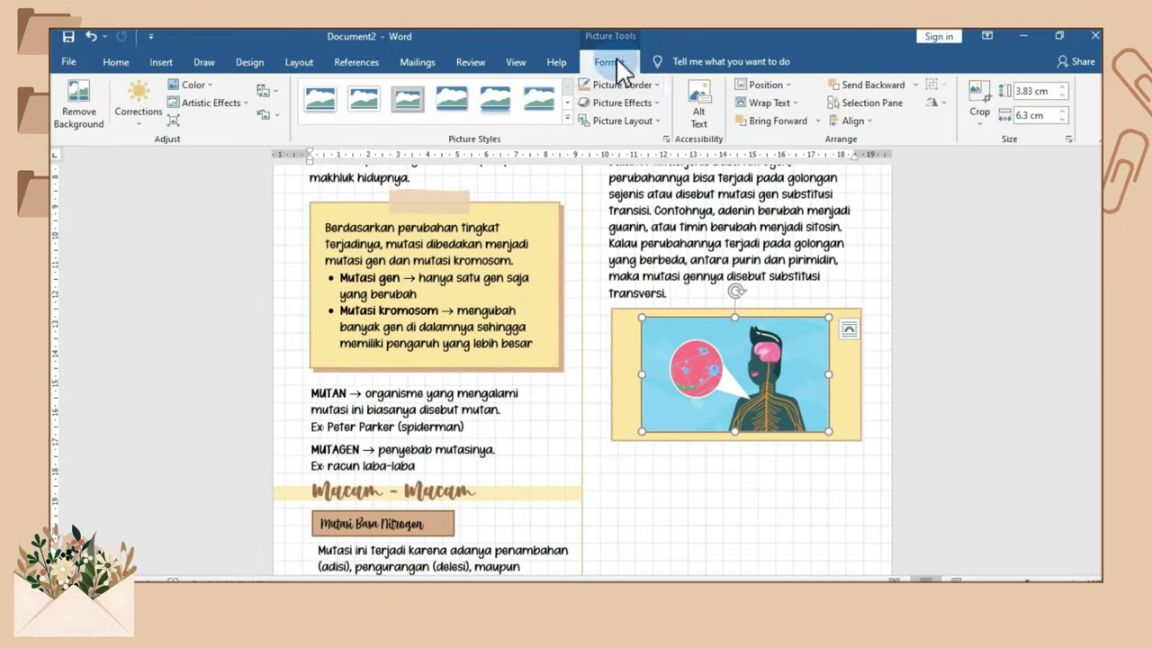
left_click(617, 84)
left_click(602, 106)
left_click(707, 490)
Step: Add a 'Contoh Mutasi' banner under the picture and paste the sickle-cell anemia and cancer examples
key("ctrl+v")
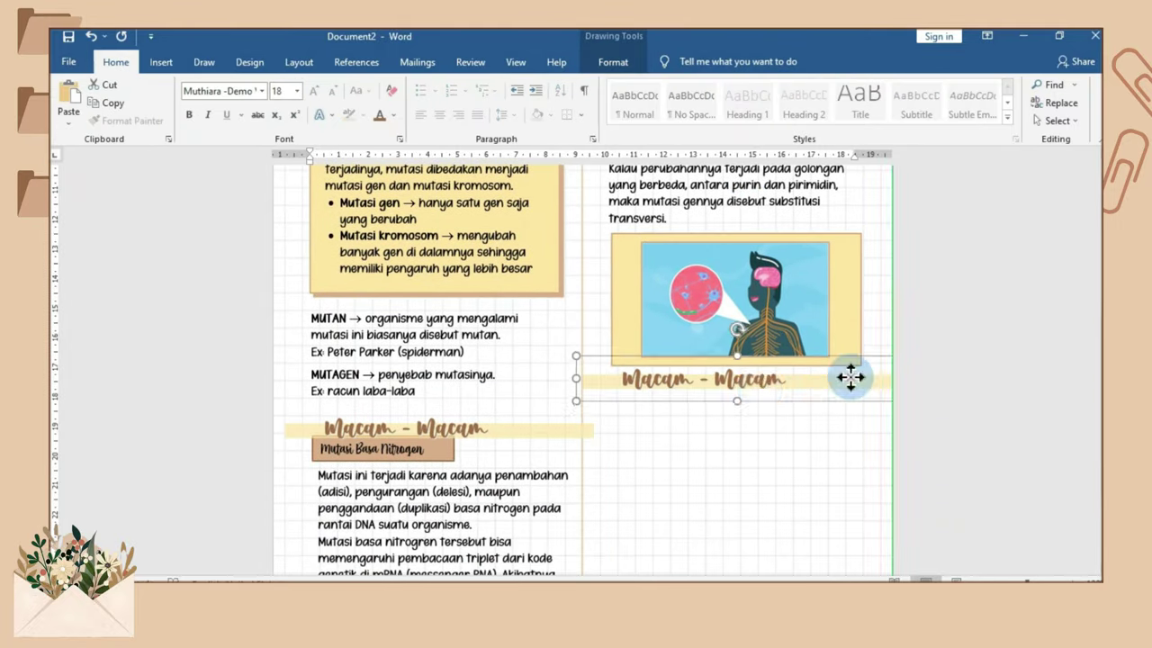
left_click_drag(548, 419, 548, 353)
type("Contoh Mutasi")
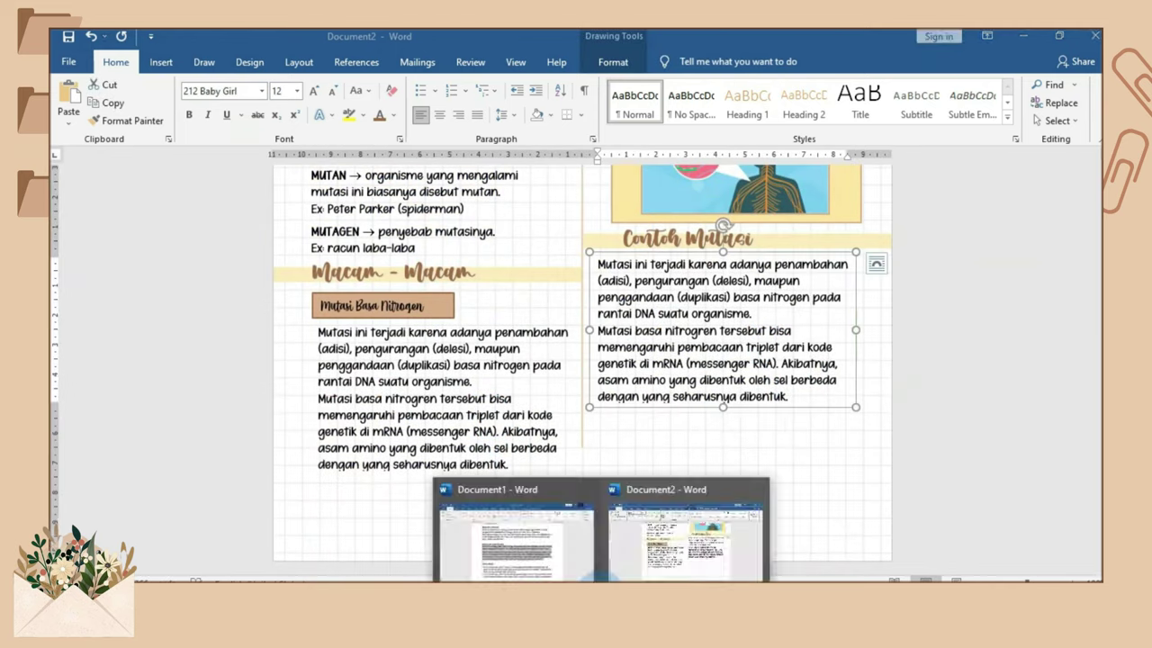
left_click(504, 549)
key("alt+Tab")
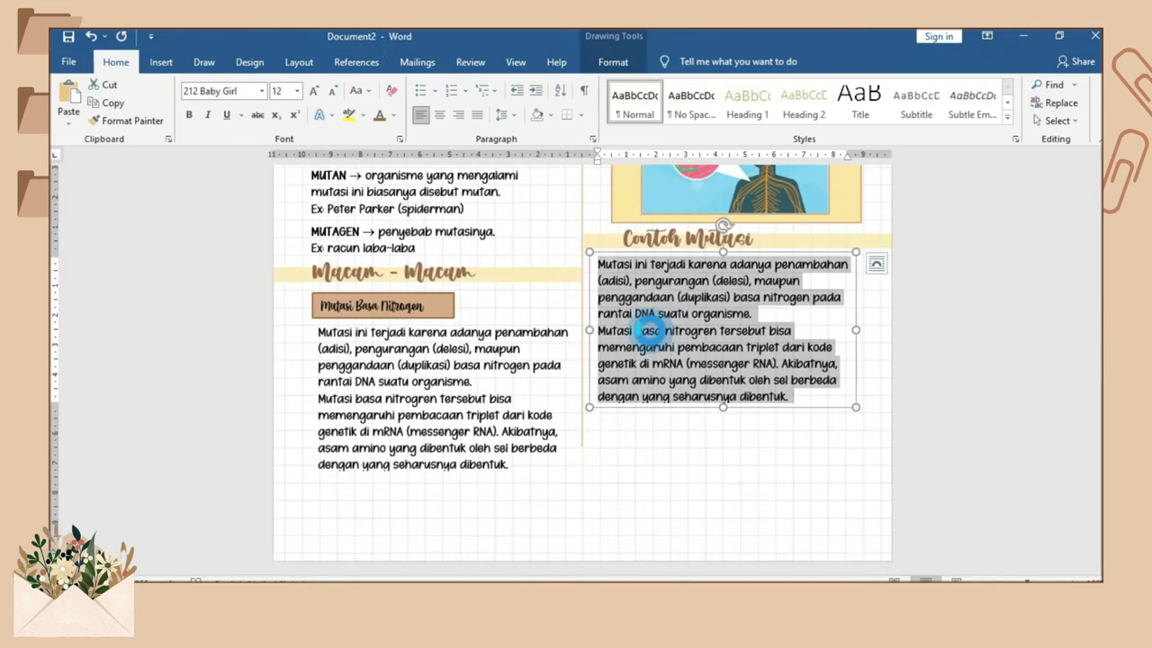
key("ctrl+v")
scroll(700, 382, "up", 10)
scroll(738, 369, "down", 2)
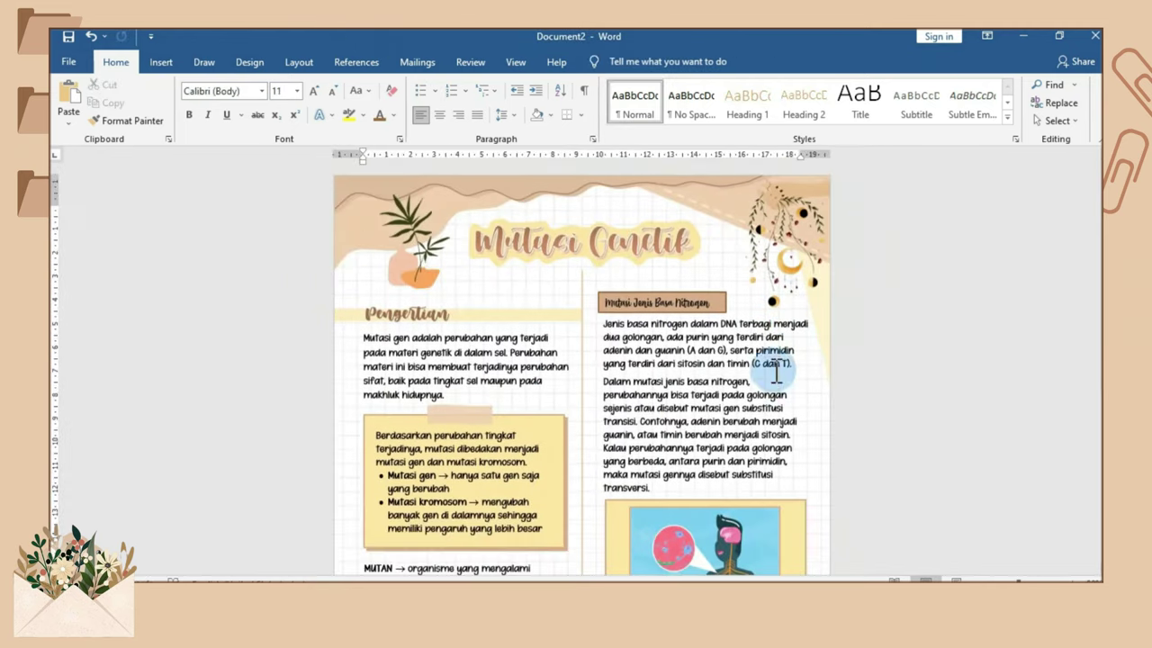
scroll(765, 360, "down", 2)
scroll(765, 360, "down", 3)
scroll(629, 315, "down", 2)
Step: Insert the stacked books picture and place it beside the MUTAGEN notes
left_click(161, 61)
left_click(213, 94)
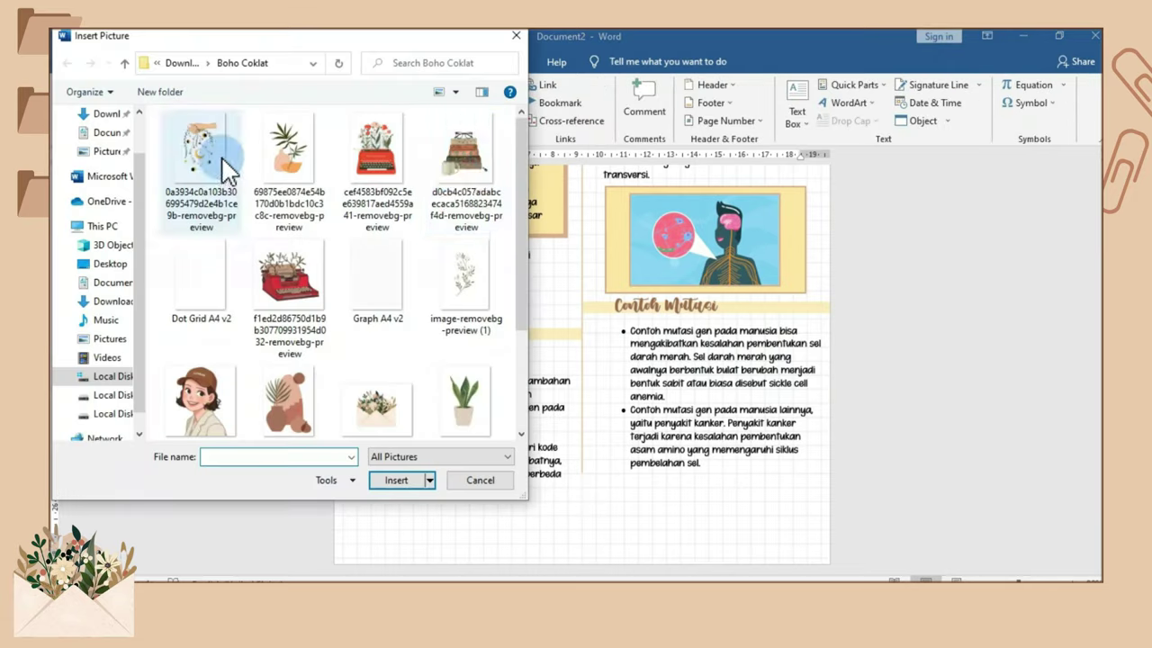
double_click(226, 168)
left_click_drag(504, 416, 562, 477)
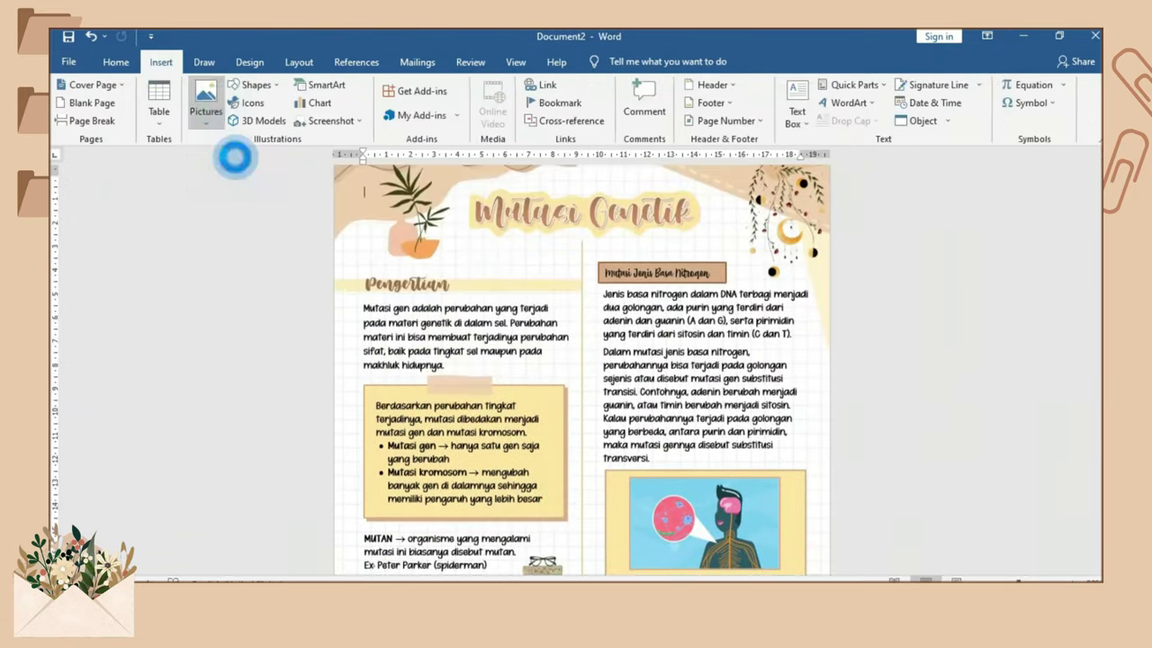
Step: Insert the potted plant picture, set it in front of text, and position it
left_click(462, 395)
left_click(398, 478)
left_click(766, 347)
left_click_drag(504, 431, 772, 486)
scroll(771, 486, "down", 3)
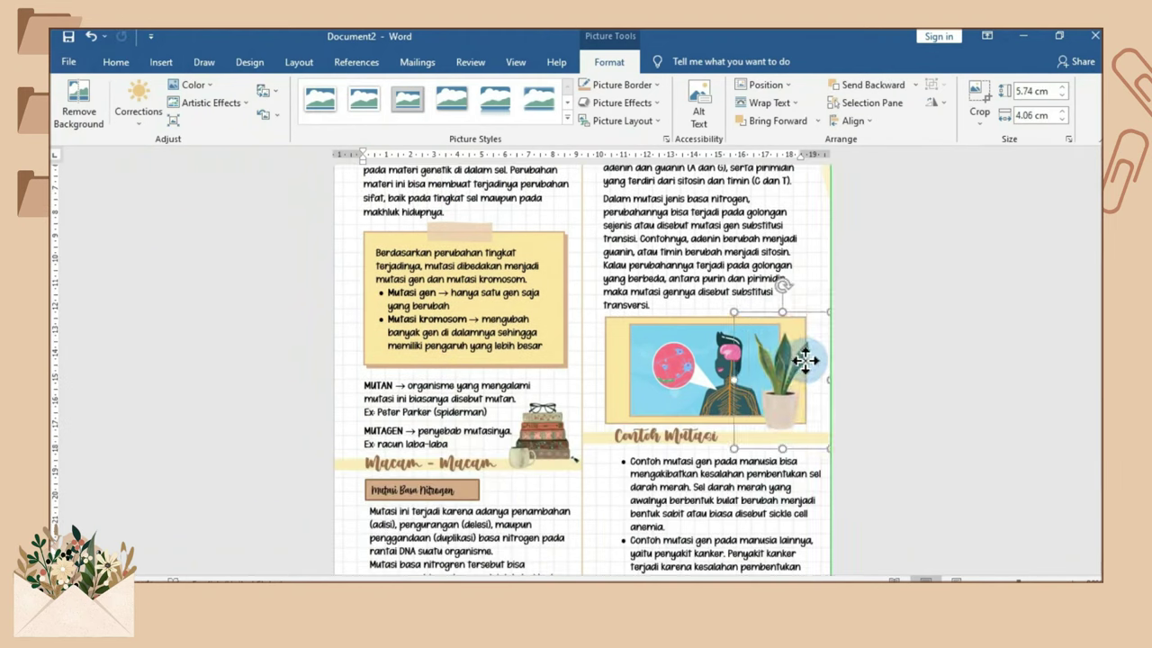
scroll(585, 360, "down", 1)
Step: Insert another plant-in-pot picture from this computer and move it into the left column
left_click(161, 61)
left_click(212, 95)
left_click(239, 159)
left_click(201, 387)
left_click(405, 481)
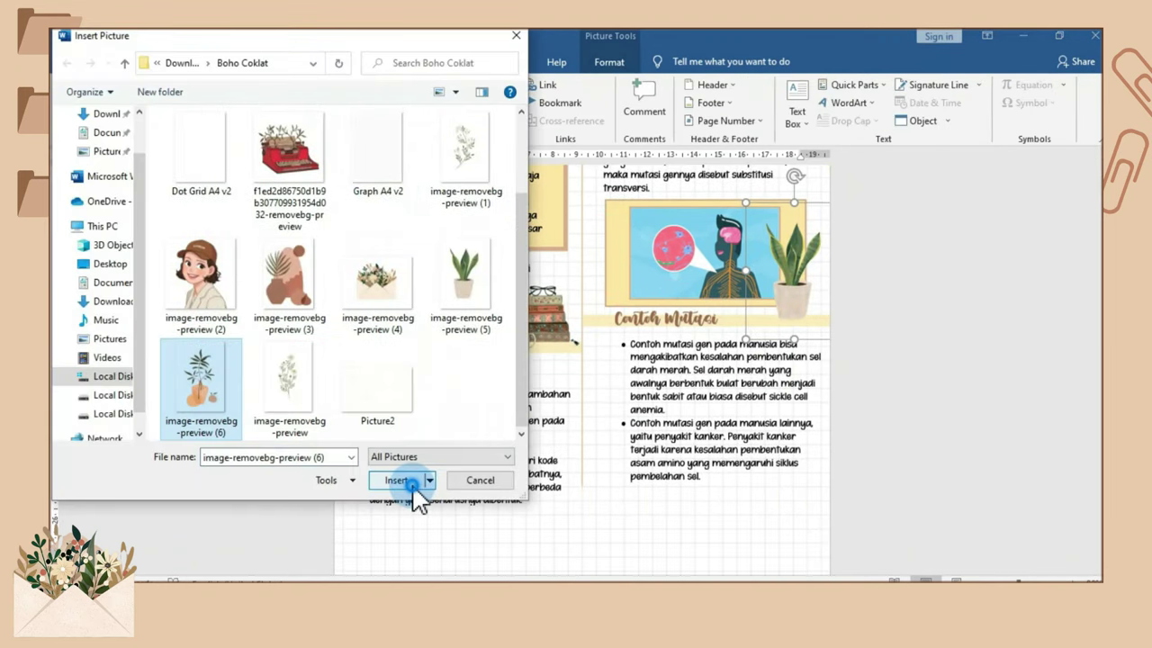
left_click_drag(594, 531, 630, 419)
Step: Resize and shift the Mutasi Basa Nitrogen text box until 'dibentuk.' shows fully
left_click(432, 463)
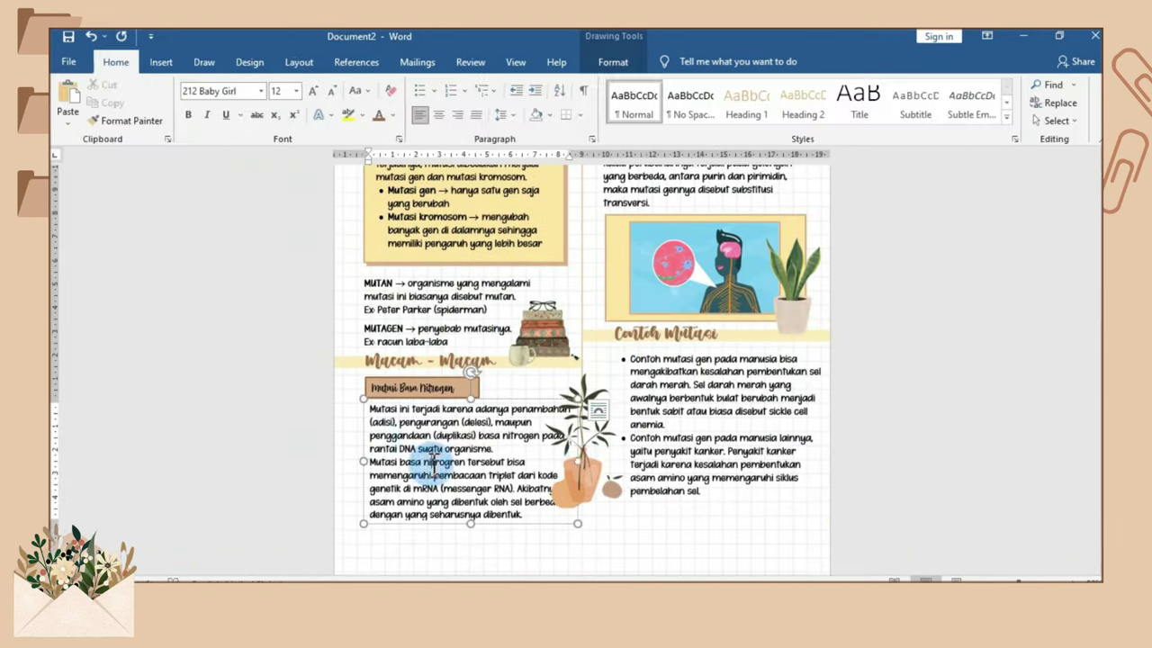
left_click_drag(470, 523, 470, 551)
left_click_drag(577, 398, 537, 403)
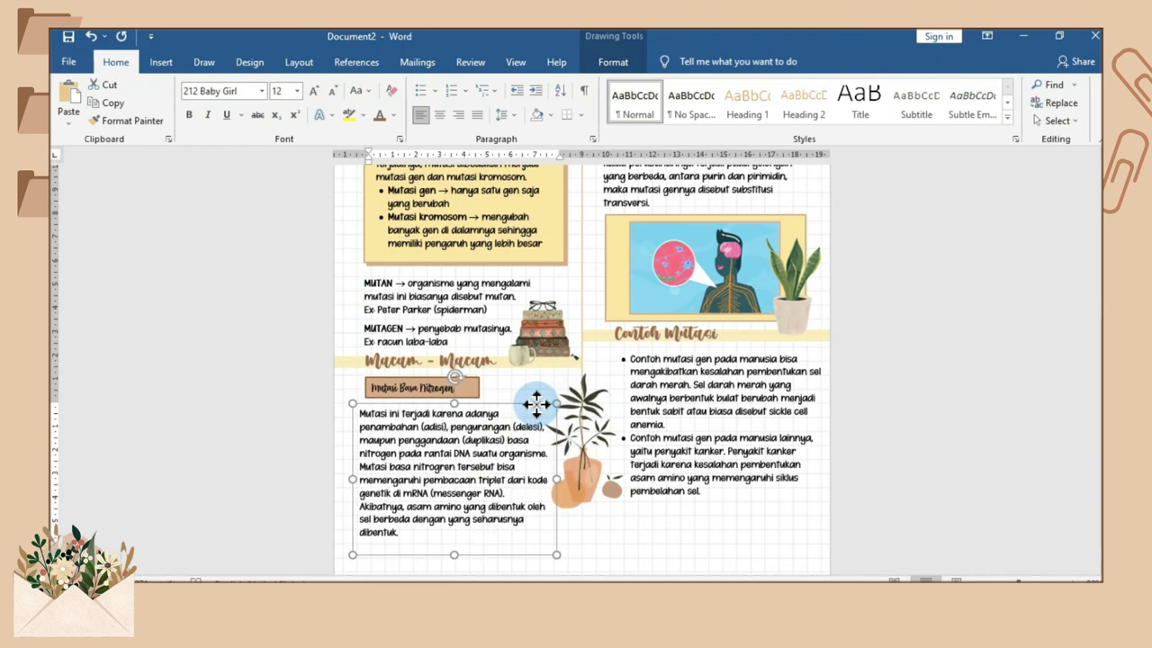
left_click(576, 496)
left_click(513, 409)
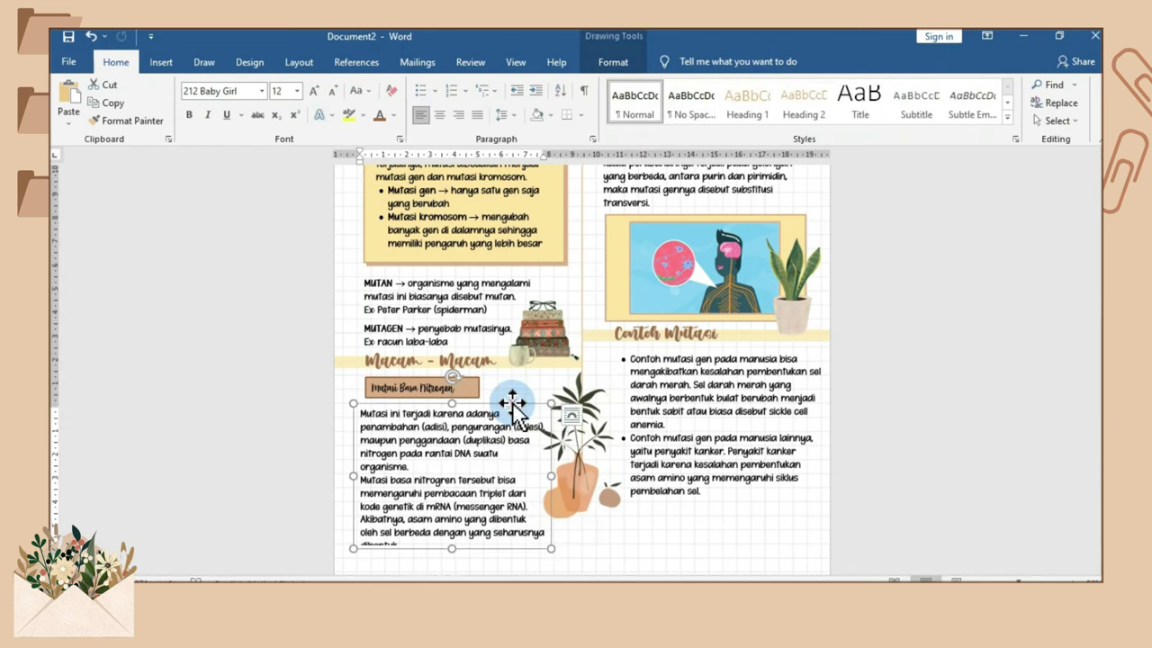
left_click_drag(452, 548, 451, 576)
left_click(171, 63)
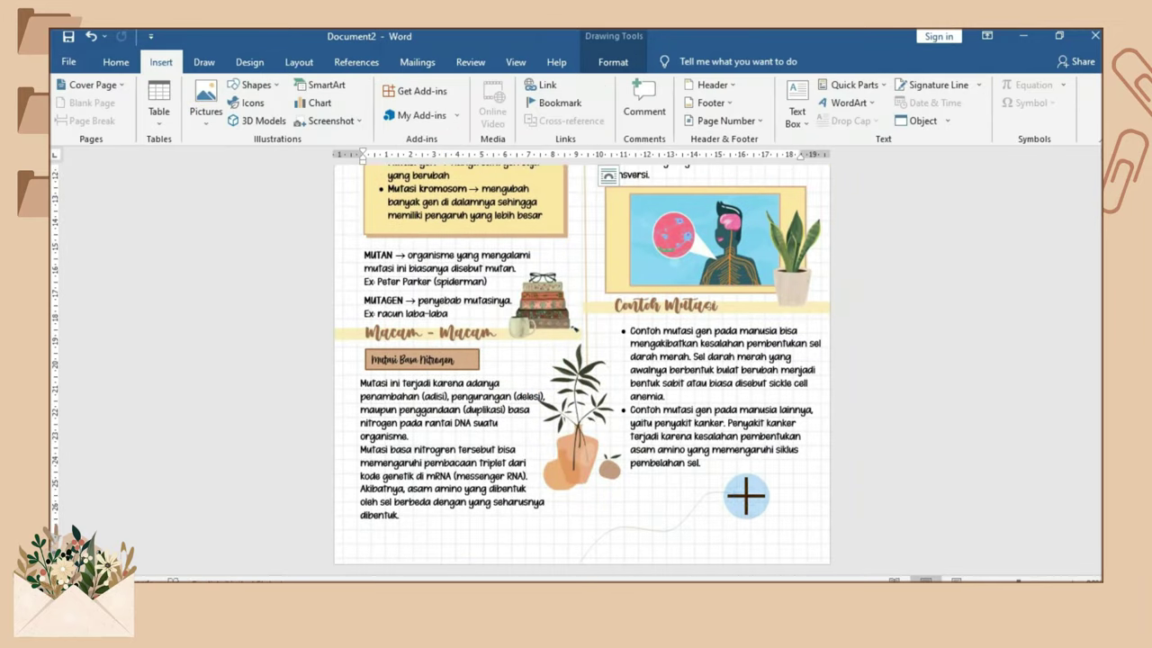
Step: Finish the first freeform wave along the page bottom with a tan Accent 3 fill and outline
left_click_drag(746, 495, 720, 568)
left_click(387, 85)
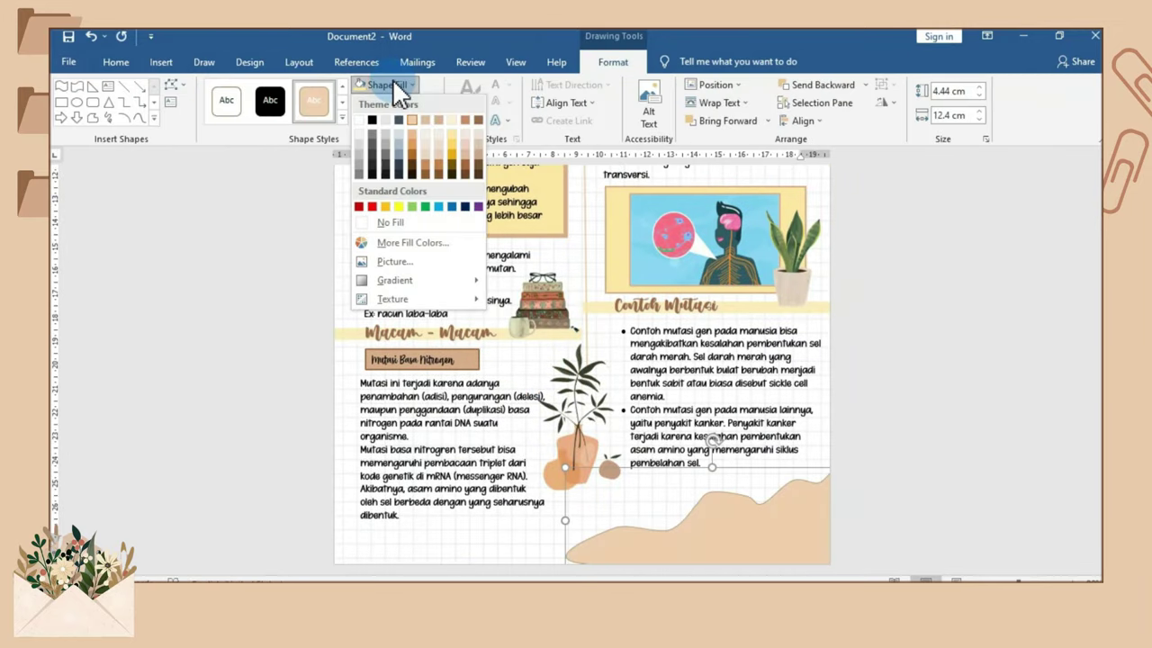
left_click(442, 119)
left_click(387, 103)
left_click(406, 252)
scroll(874, 438, "up", 5)
Step: Draw a second freeform wave along the page bottom with a thin brown outline
left_click(162, 61)
left_click(254, 85)
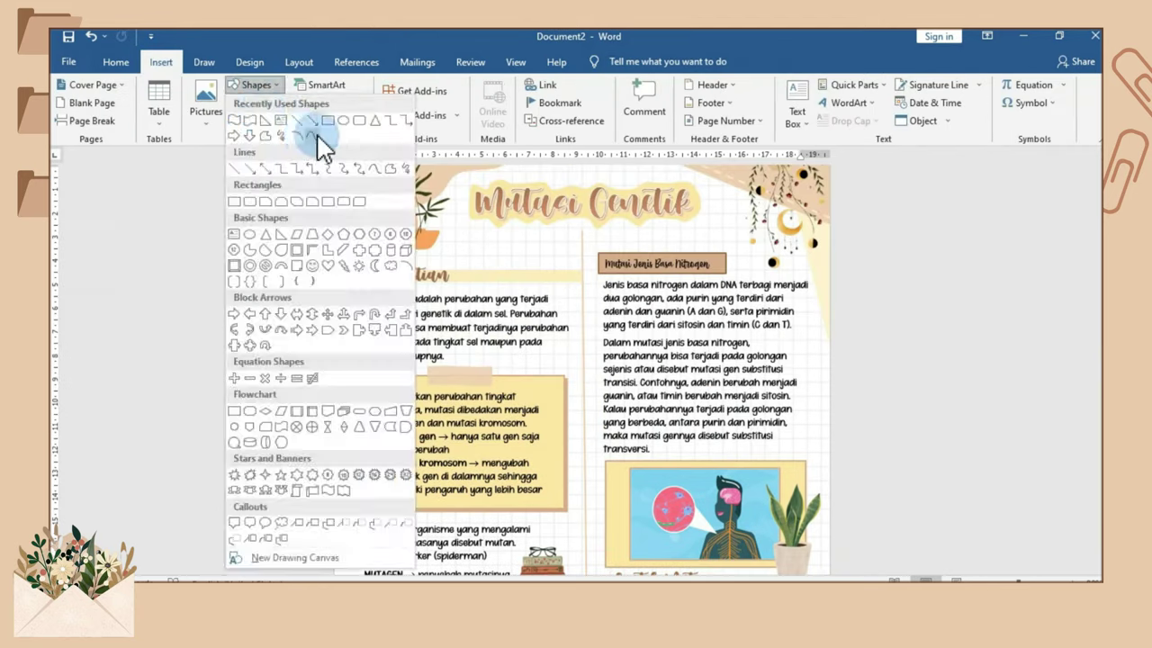
left_click(315, 136)
scroll(386, 538, "down", 5)
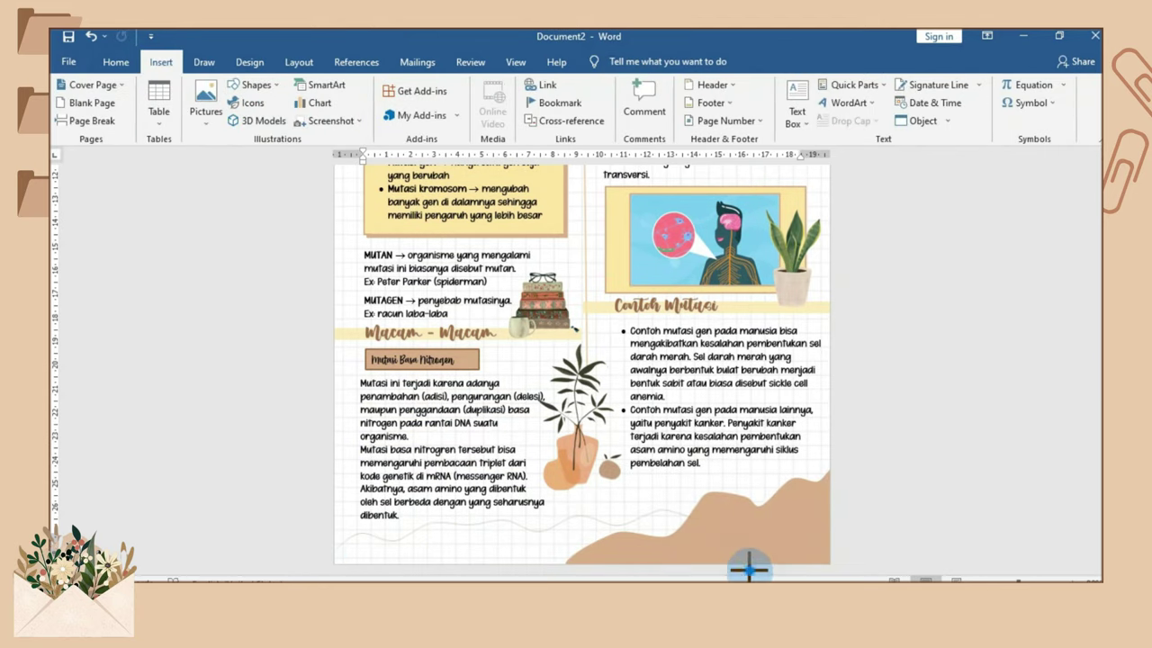
left_click_drag(748, 568, 459, 511)
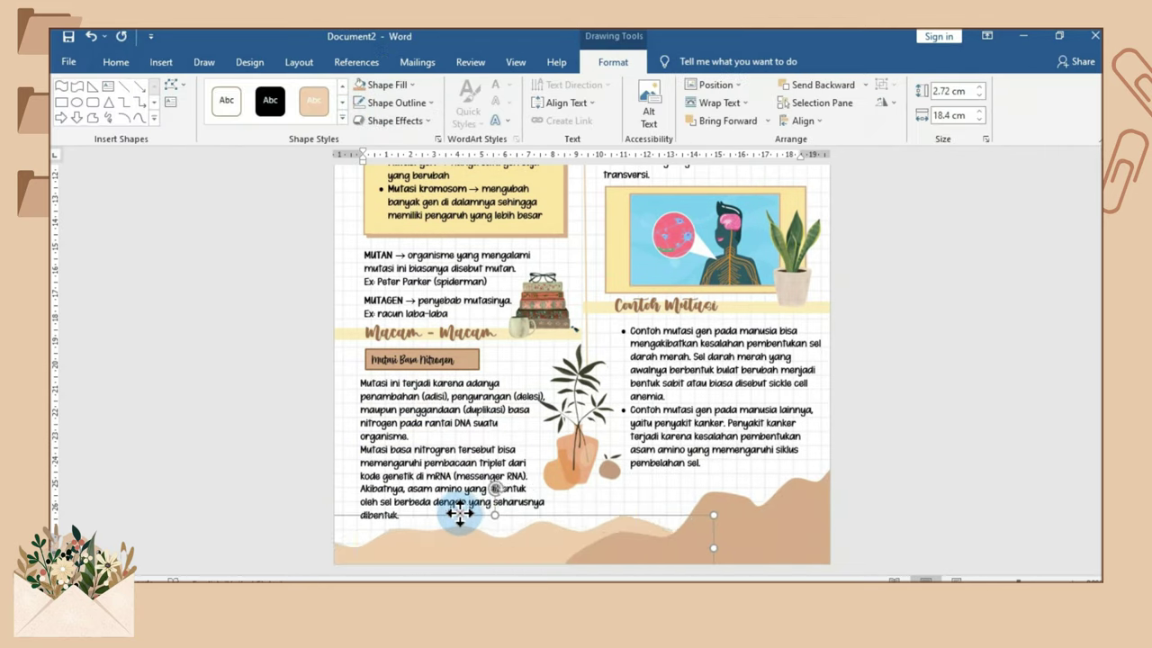
left_click(431, 103)
left_click(486, 147)
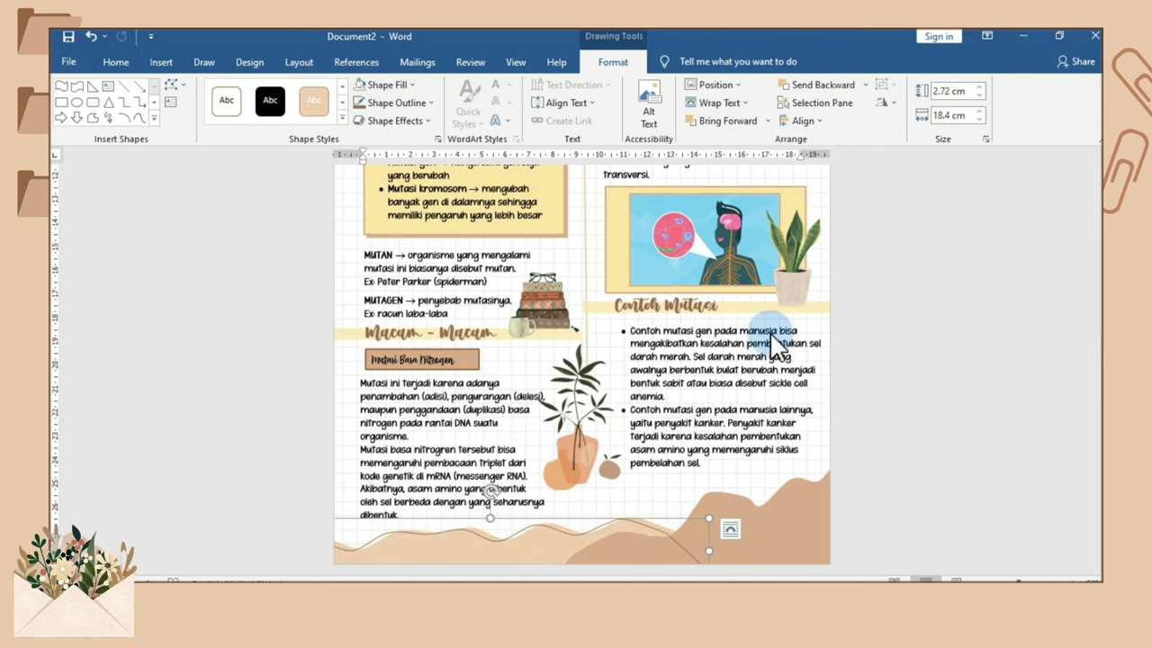
Step: Set the bottom-right tan hill shape to No Outline and nudge it down and right
left_click(799, 542)
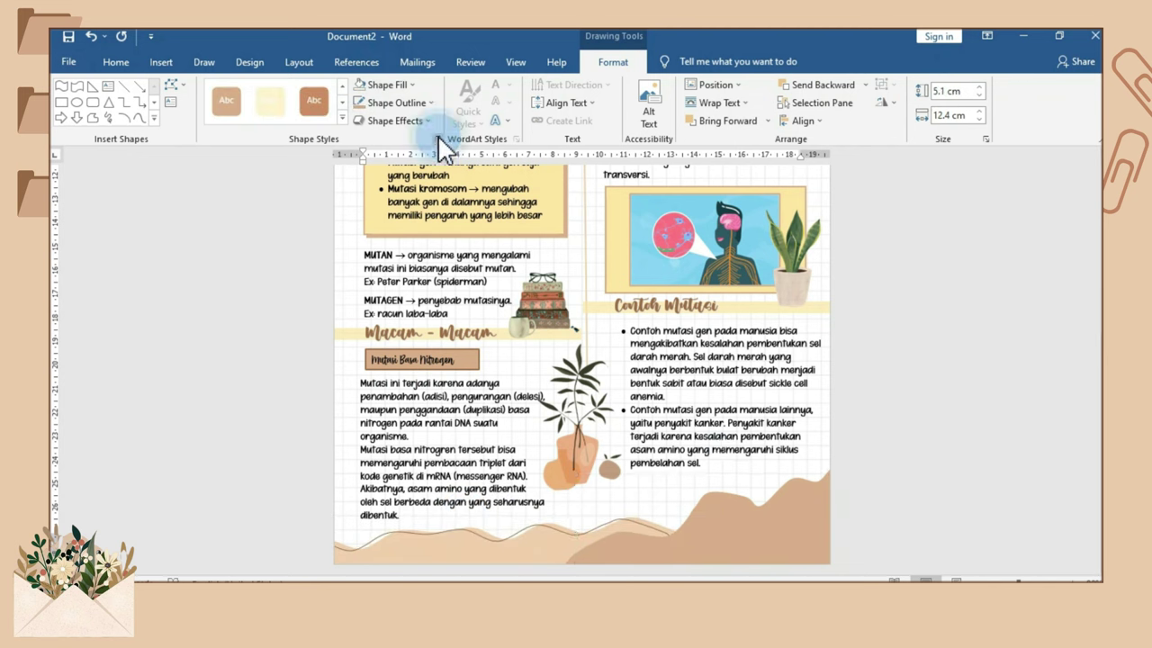
left_click(411, 104)
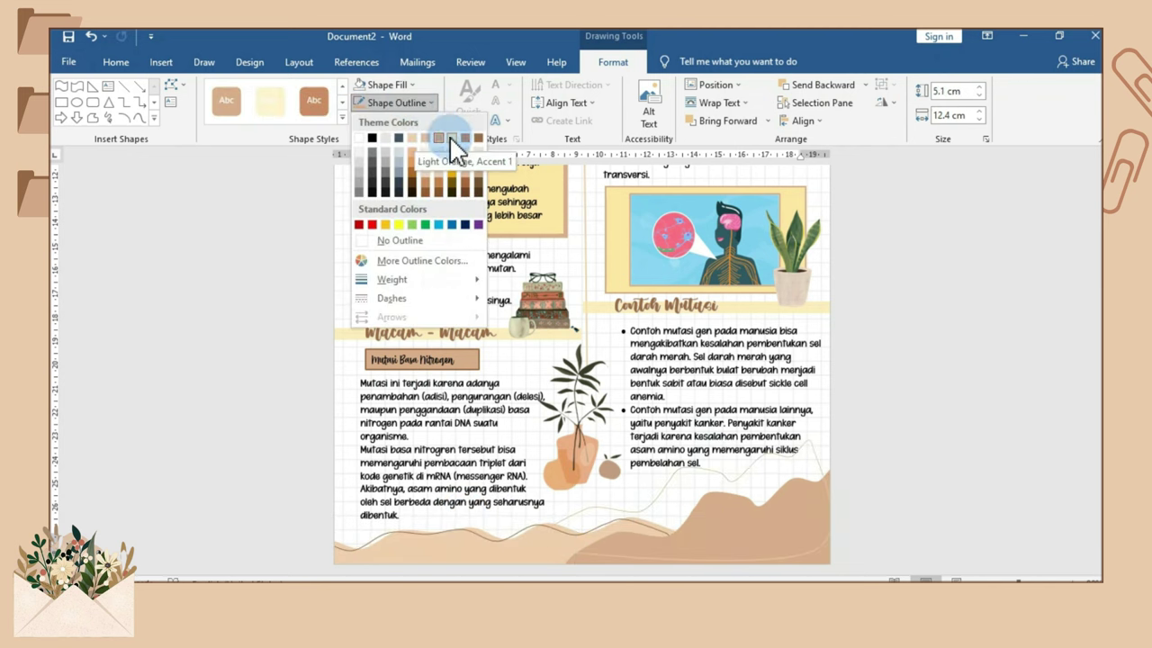
left_click(404, 241)
left_click_drag(759, 471, 790, 504)
left_click(1031, 337)
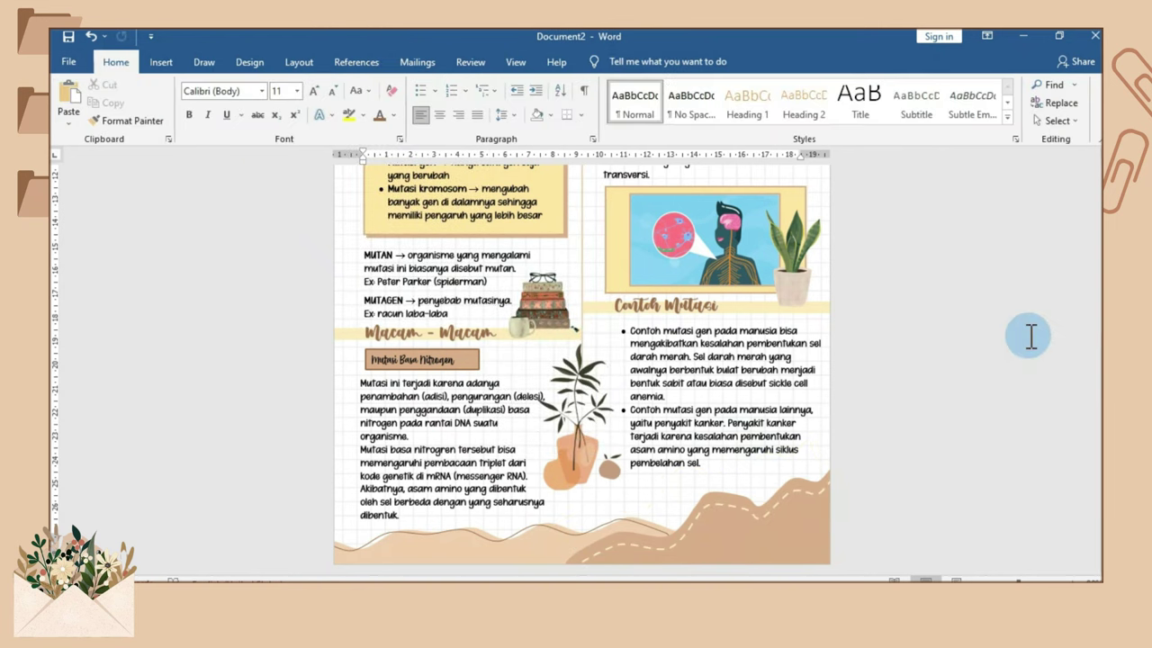
scroll(1031, 297, "up", 2)
scroll(1031, 292, "up", 2)
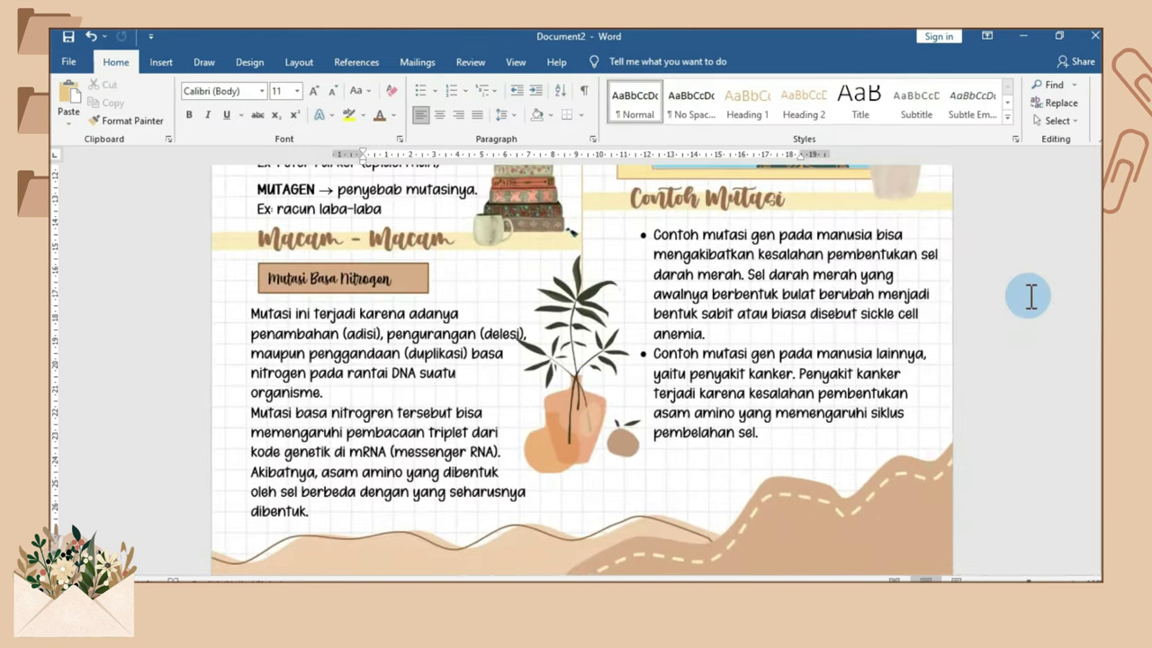
scroll(1031, 283, "up", 10)
scroll(1032, 278, "up", 3)
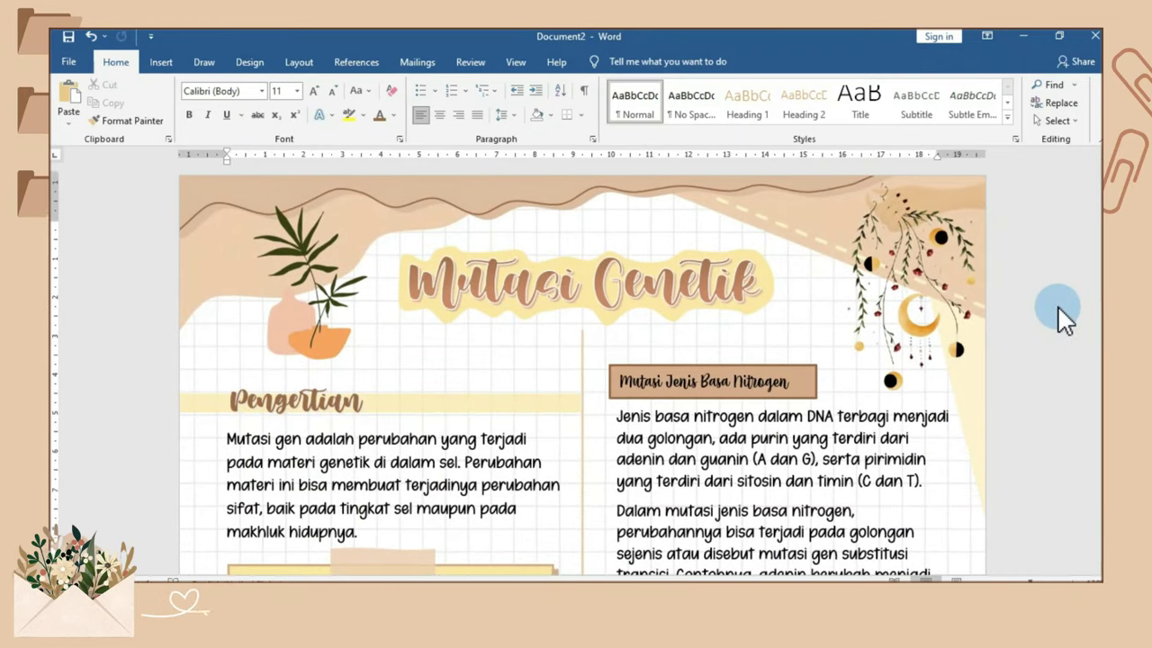
scroll(1060, 317, "down", 1)
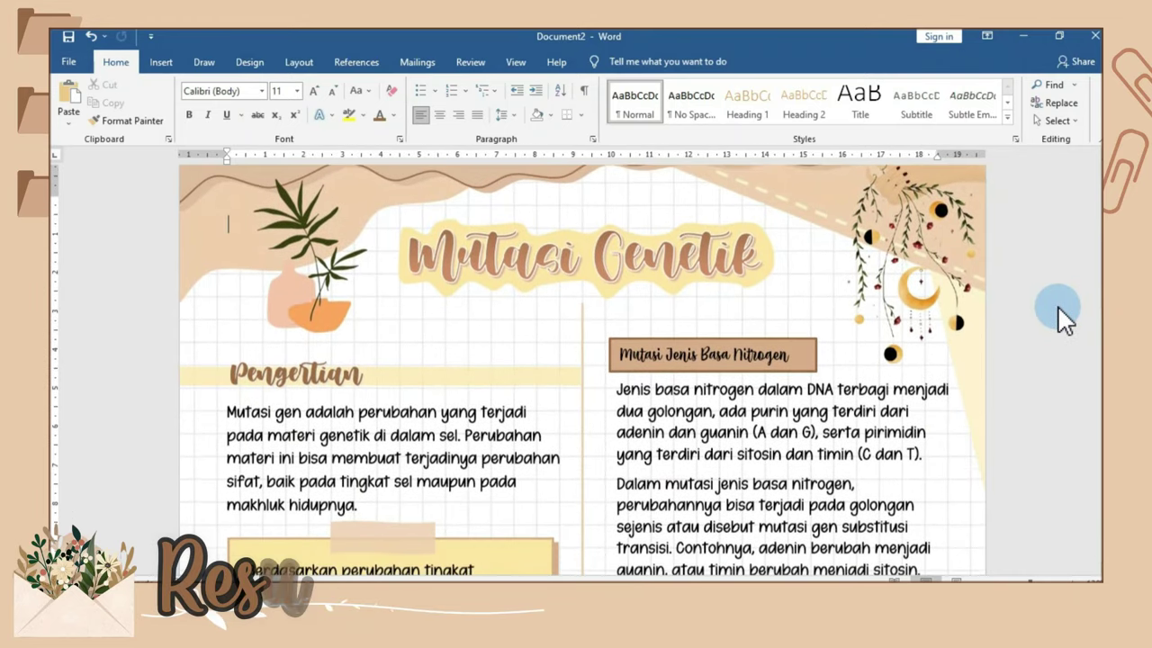
scroll(1058, 307, "down", 3)
scroll(1058, 307, "down", 5)
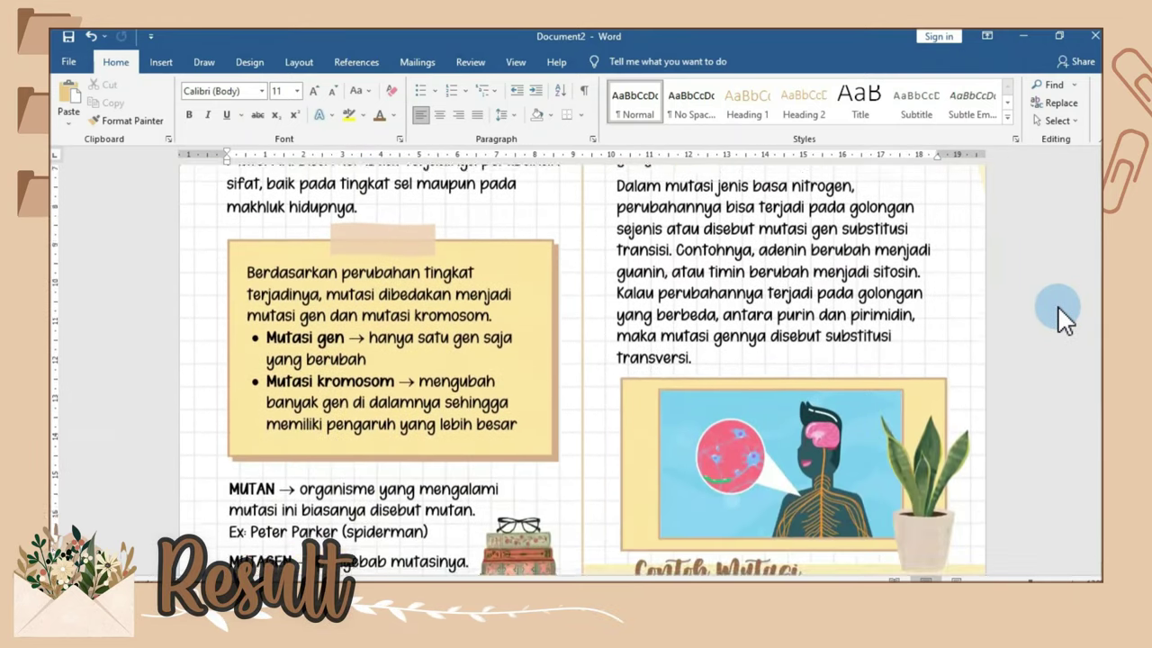
scroll(1058, 307, "down", 4)
scroll(1058, 307, "down", 5)
scroll(1057, 306, "up", 1)
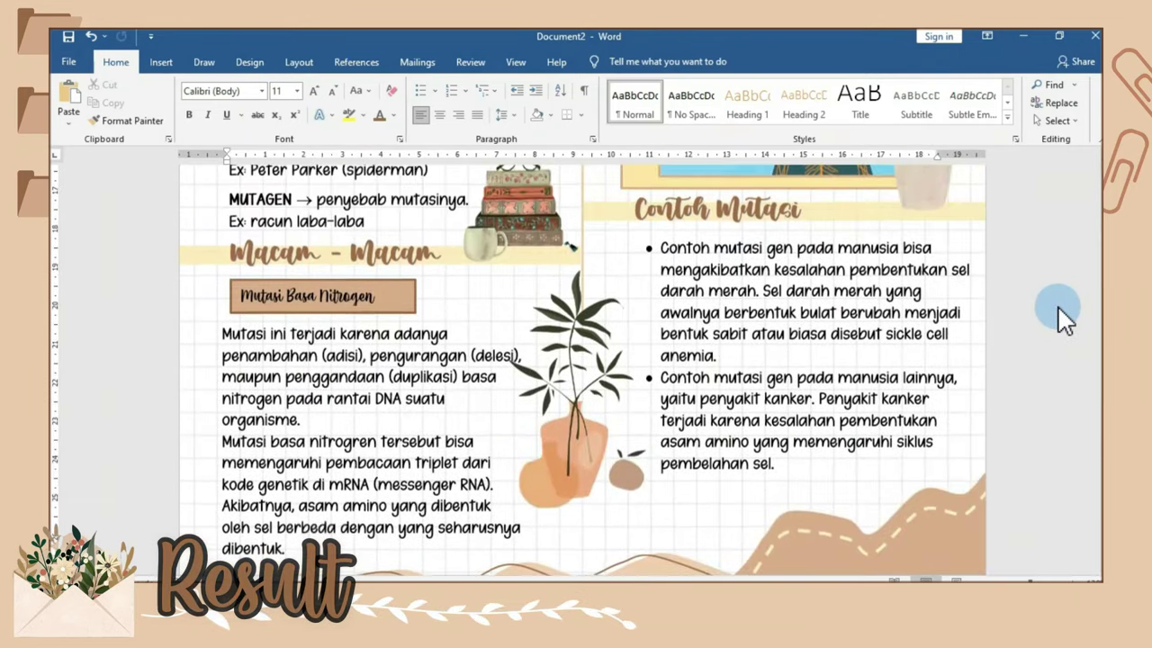
scroll(1057, 306, "up", 3)
scroll(1058, 305, "up", 5)
scroll(1057, 305, "up", 5)
scroll(1057, 305, "down", 10)
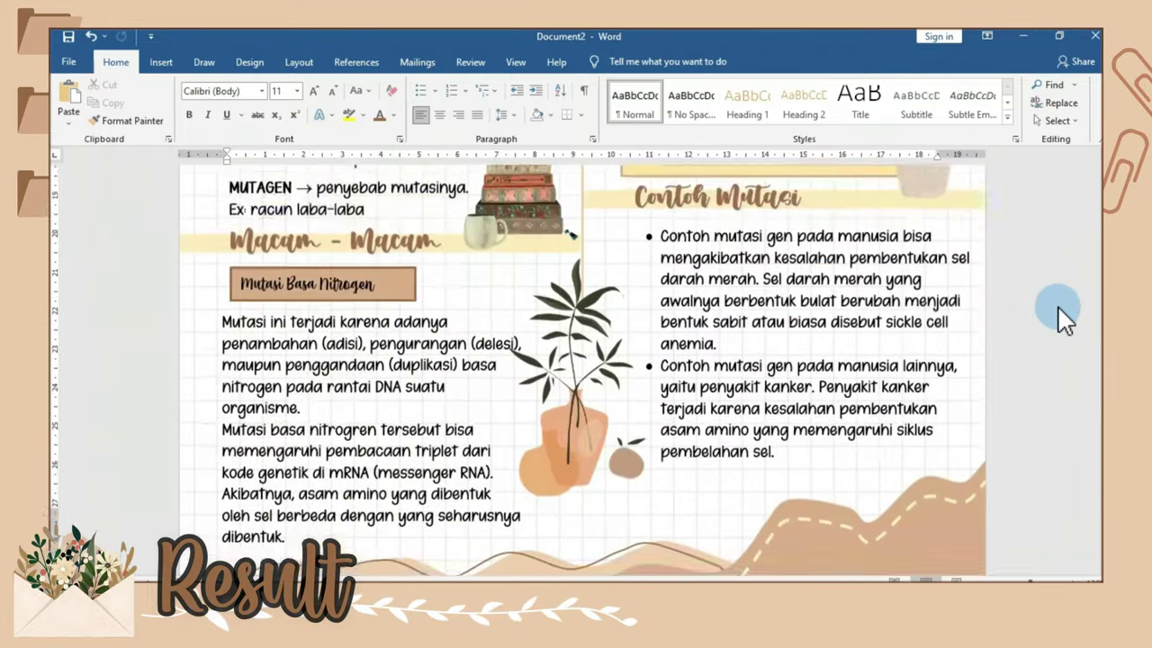
scroll(1058, 305, "up", 3)
scroll(1057, 305, "up", 7)
scroll(1057, 305, "down", 2)
scroll(1058, 305, "down", 1)
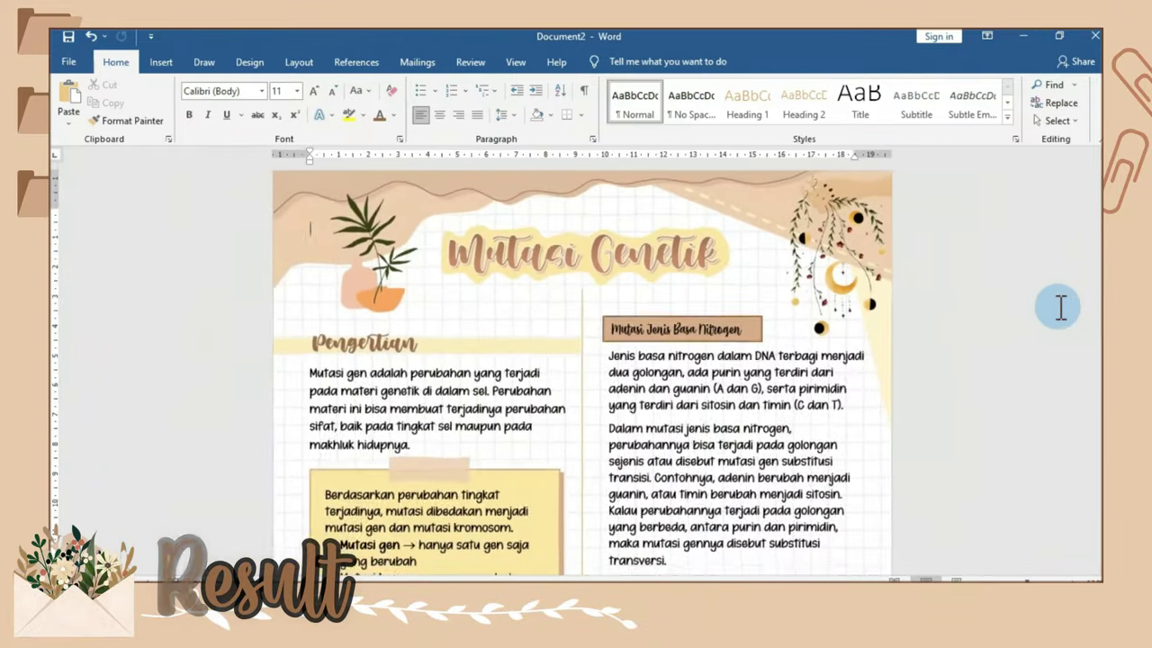
scroll(1057, 305, "down", 2)
scroll(1058, 305, "down", 1)
scroll(944, 360, "down", 4)
scroll(944, 360, "up", 1)
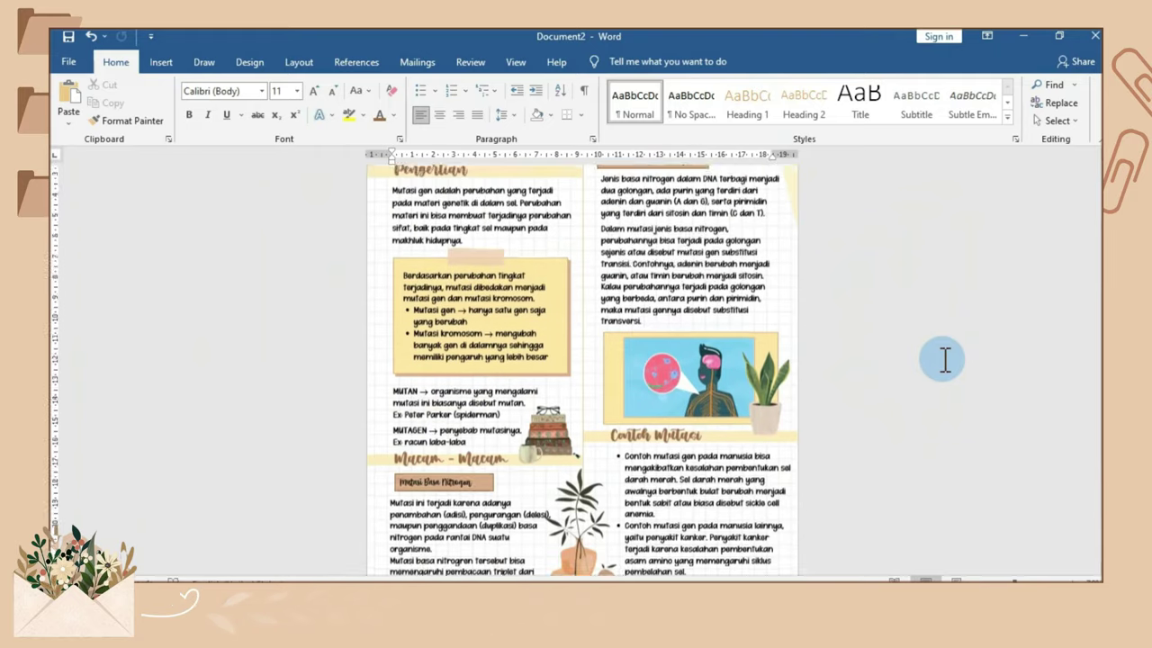
scroll(944, 360, "up", 3)
scroll(944, 360, "down", 3)
scroll(627, 297, "up", 3)
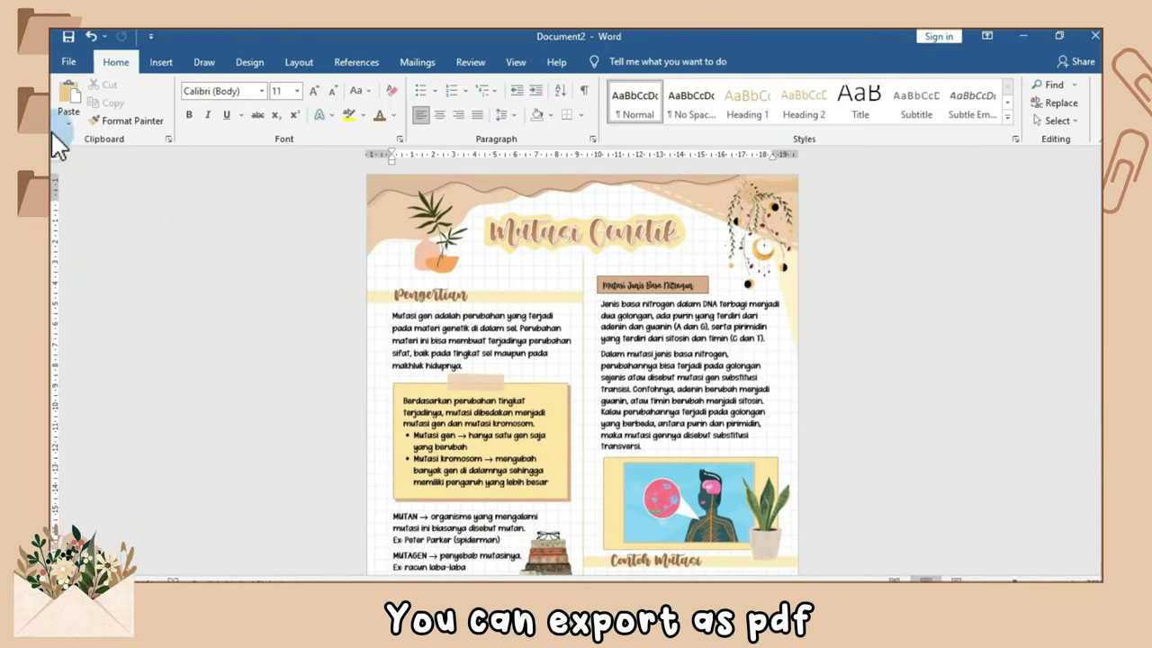
Step: Export the page as a PDF named 'Mutasi Gen' via Create PDF/XPS and publish it
left_click(68, 61)
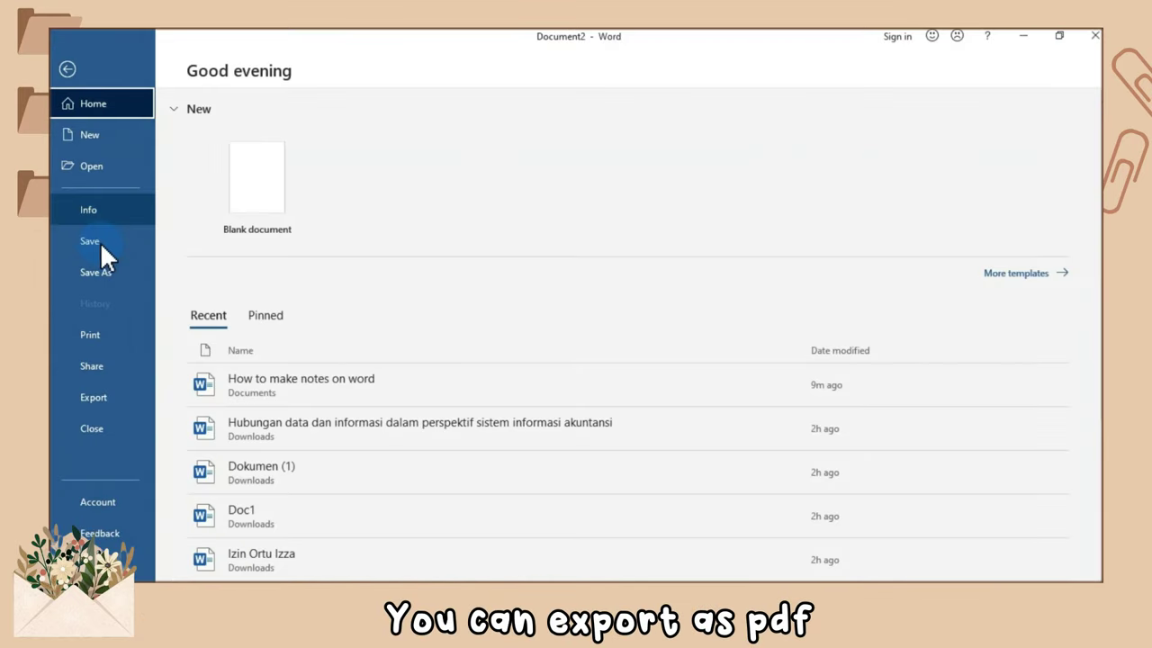
left_click(95, 401)
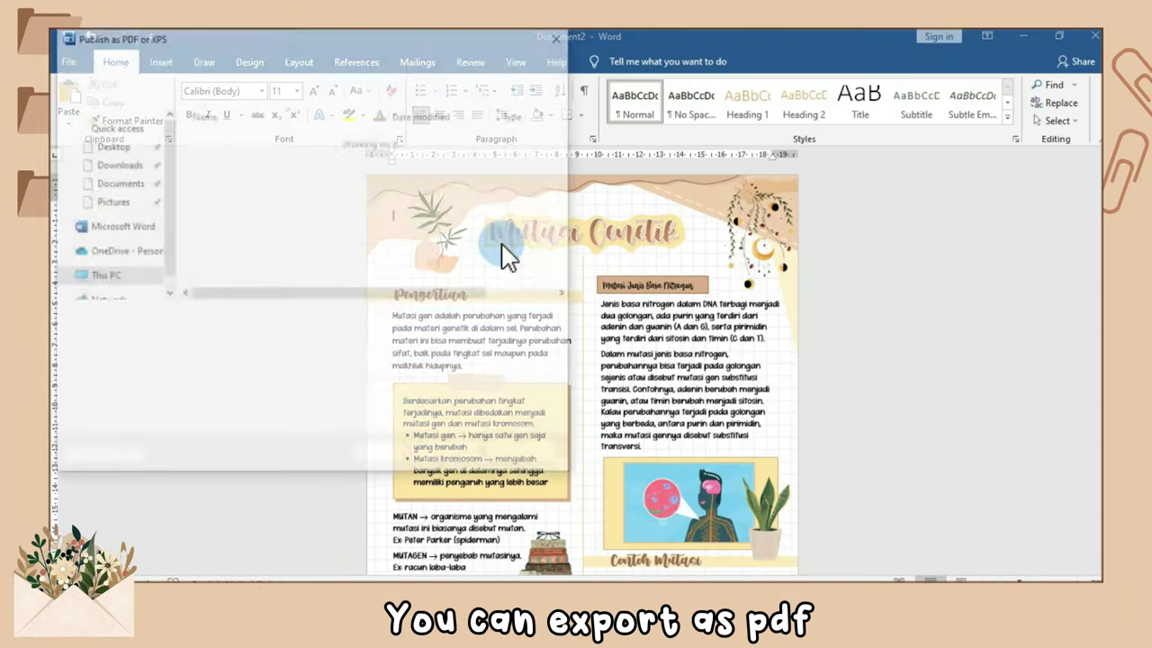
type("Mutasi Gen")
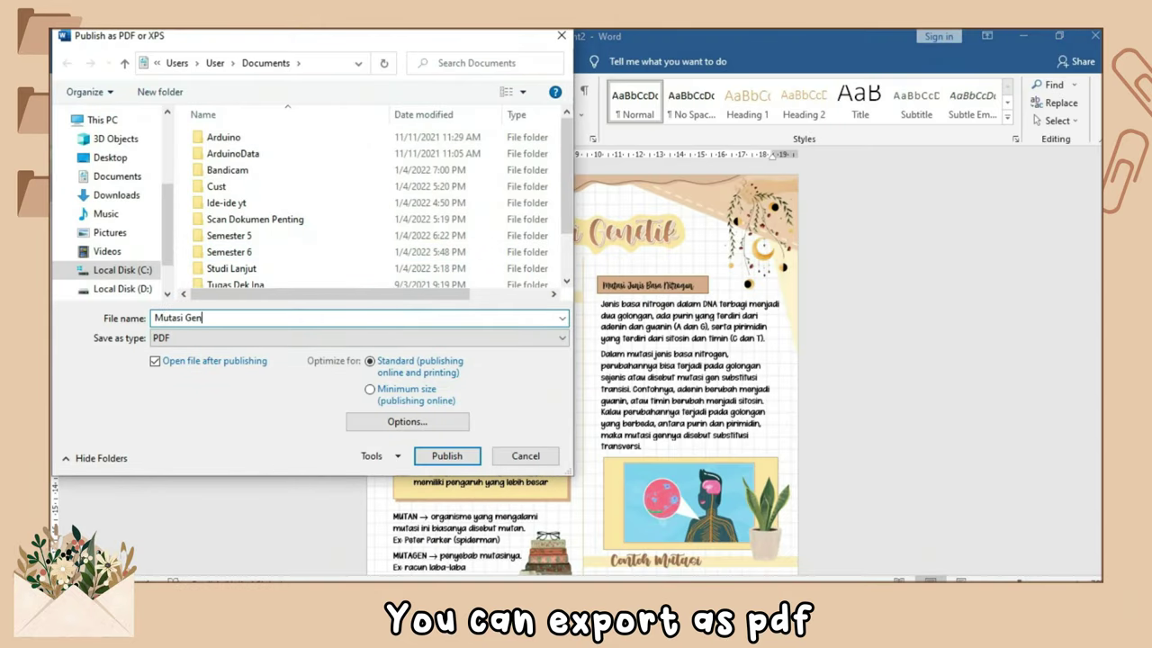
left_click(453, 457)
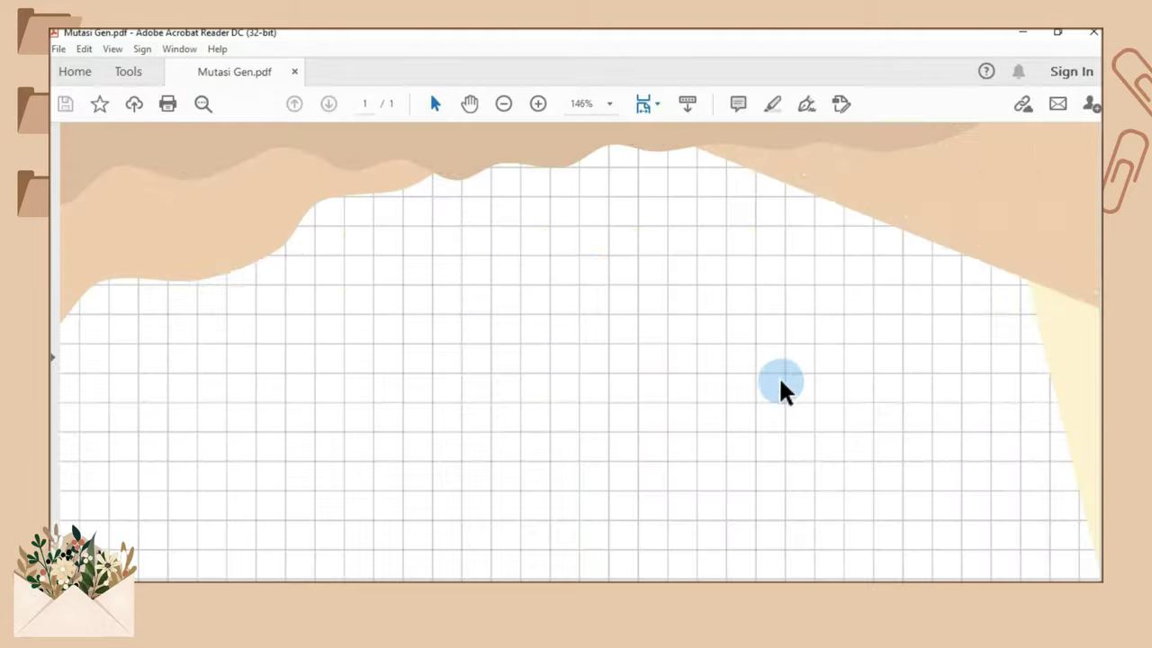
Step: Scroll through the exported Mutasi Gen PDF in Acrobat Reader to review the page
scroll(931, 387, "down", 1)
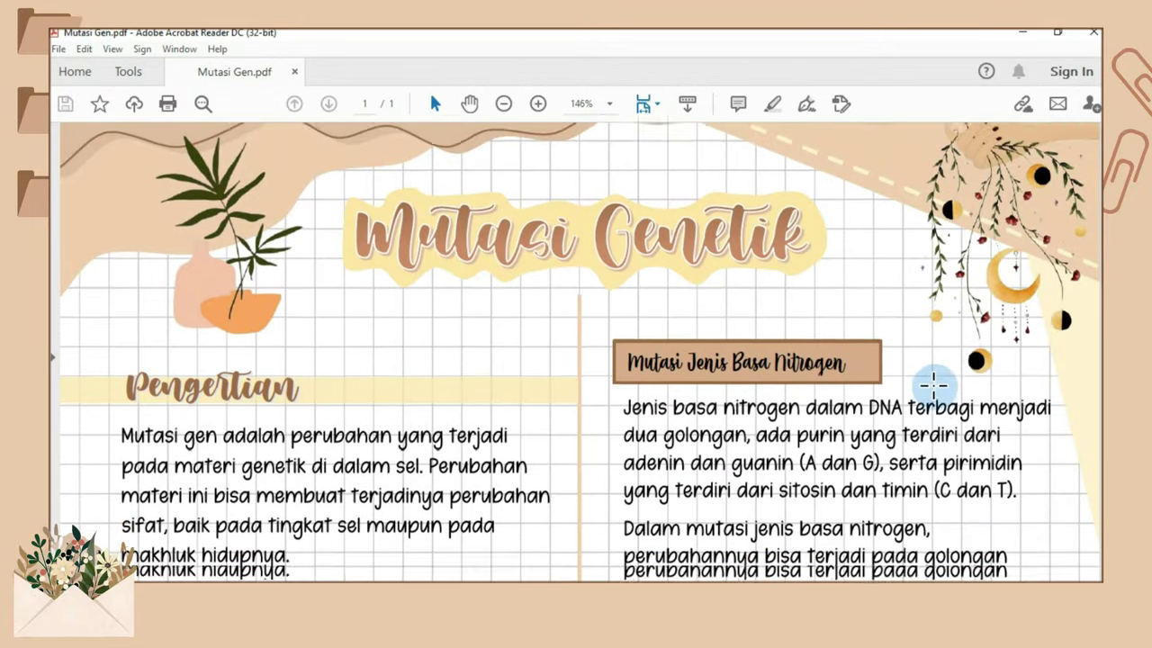
scroll(932, 387, "down", 4)
scroll(931, 387, "down", 5)
scroll(933, 387, "down", 3)
scroll(933, 387, "down", 7)
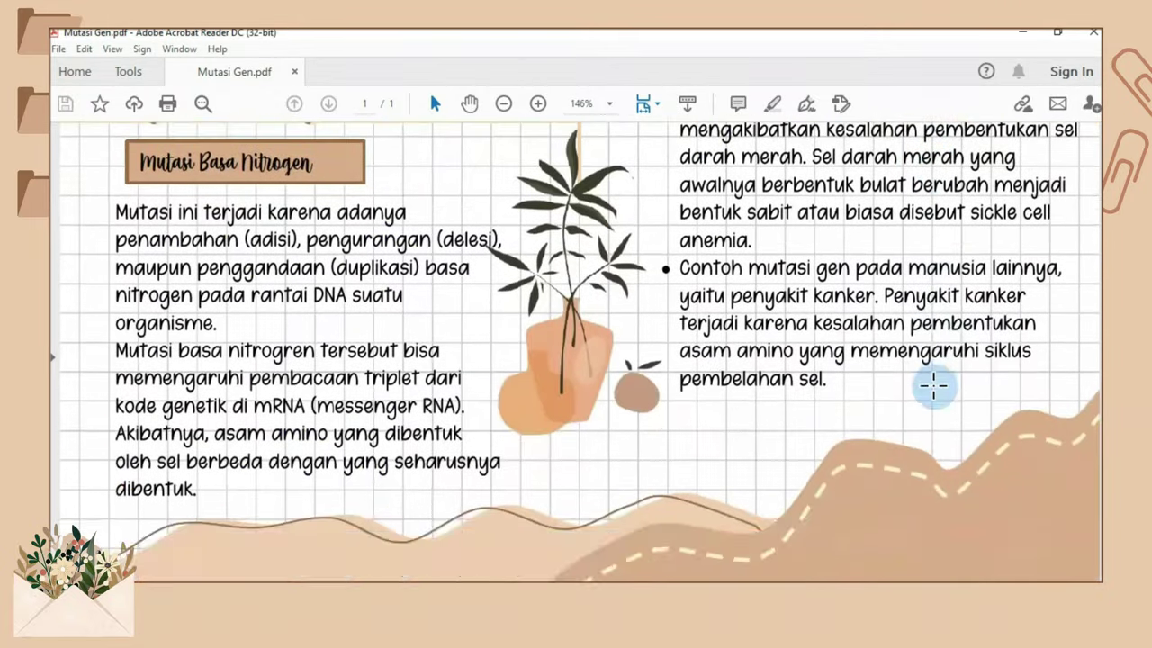
scroll(934, 387, "down", 1)
scroll(933, 387, "up", 15)
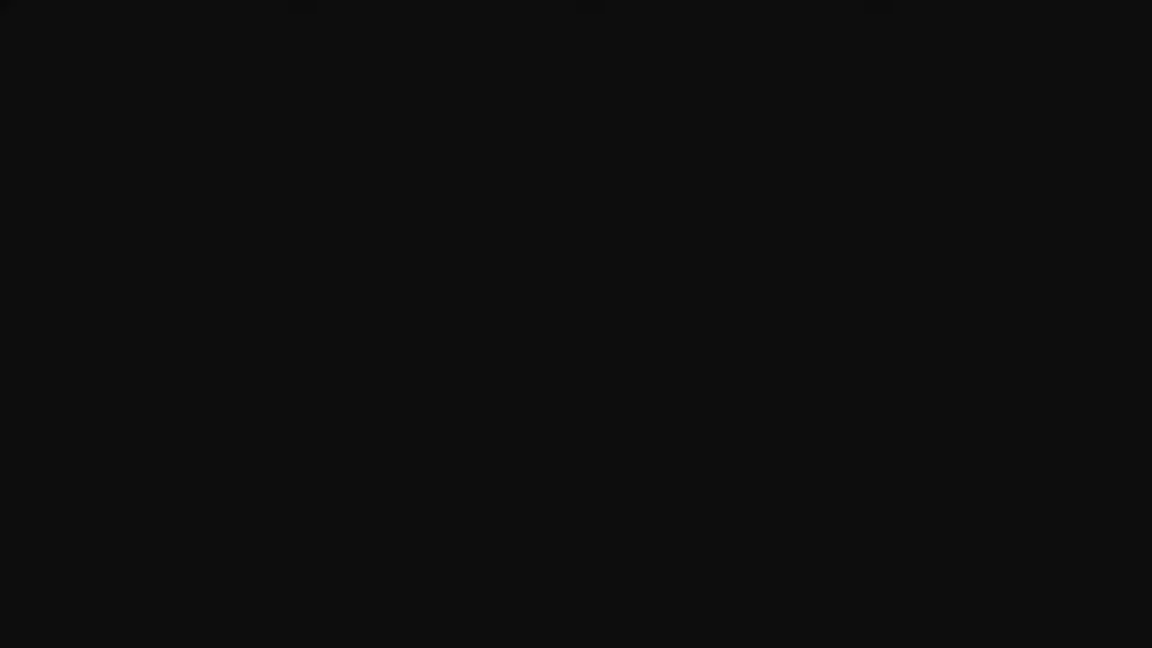